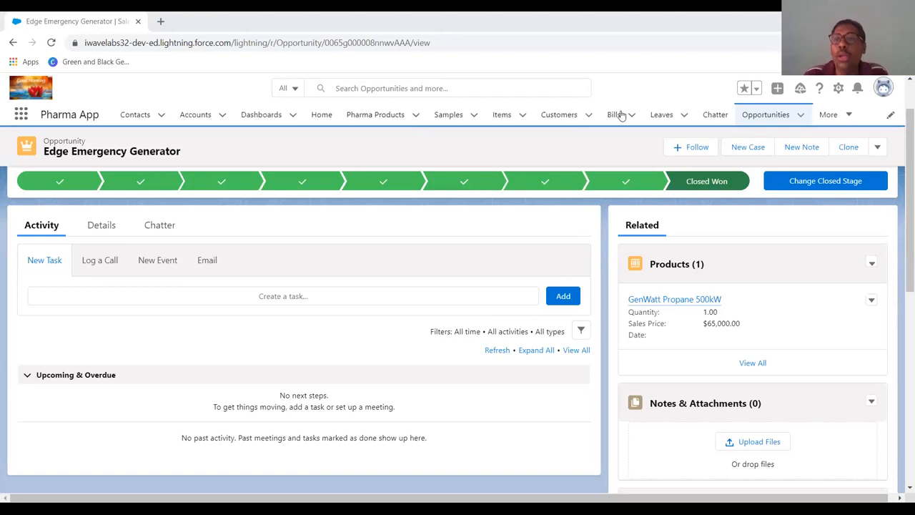
# - Open Setup and locate Quote Settings by searching Quick Find for quote
pyautogui.click(840, 91)
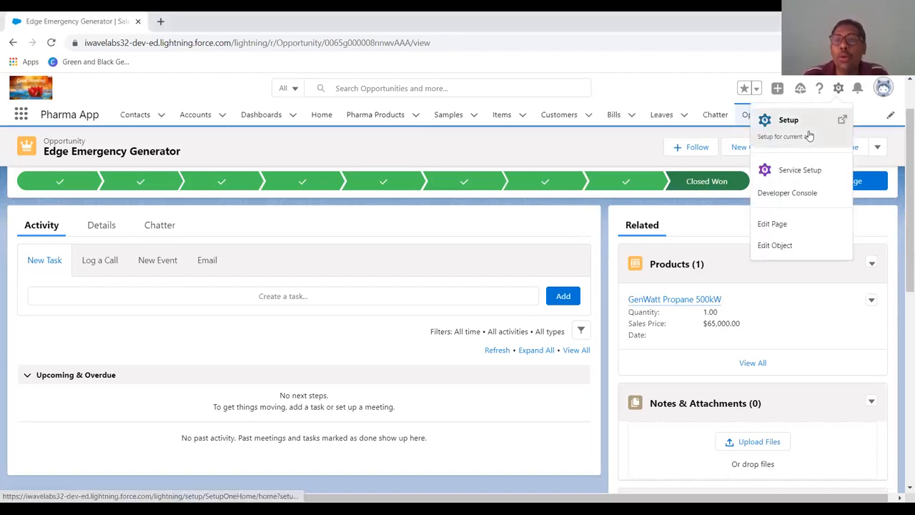
pyautogui.click(809, 134)
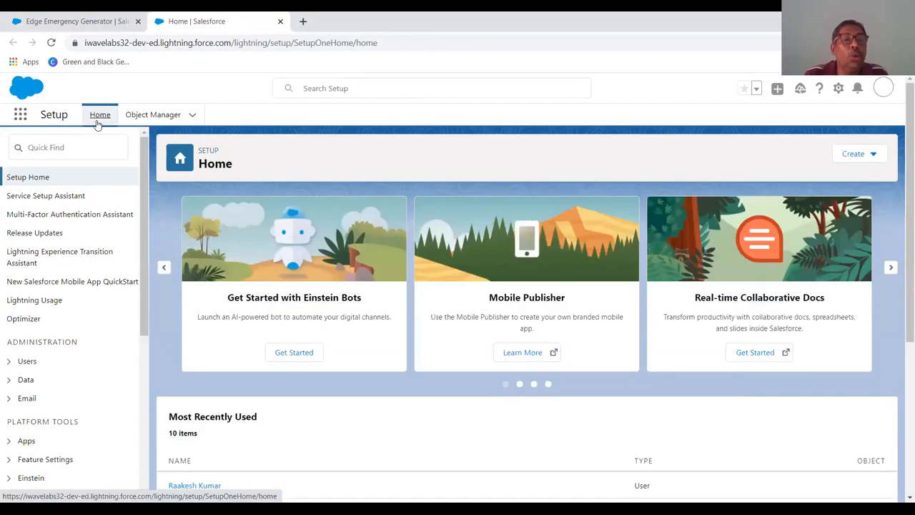
pyautogui.click(80, 147)
pyautogui.write('O')
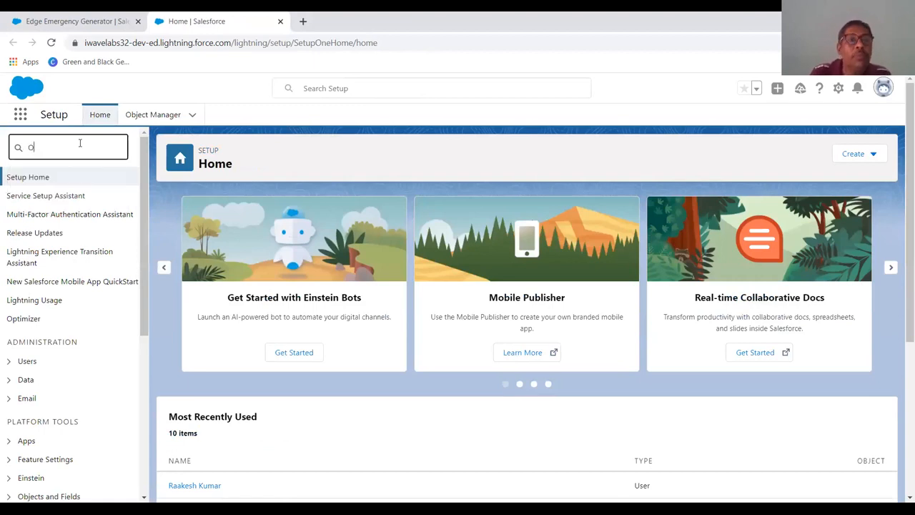
pyautogui.write('uote')
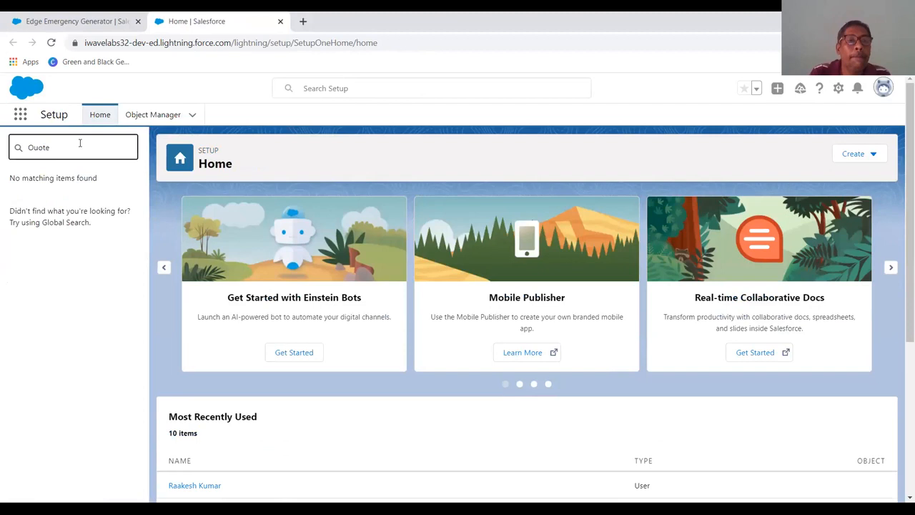
pyautogui.press('BackSpace')
pyautogui.press('BackSpace')
pyautogui.press('BackSpace')
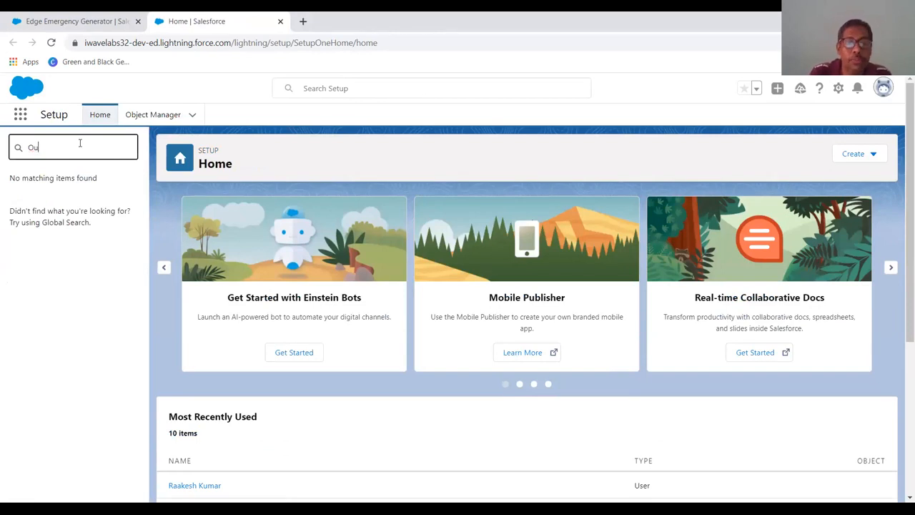
pyautogui.press('BackSpace')
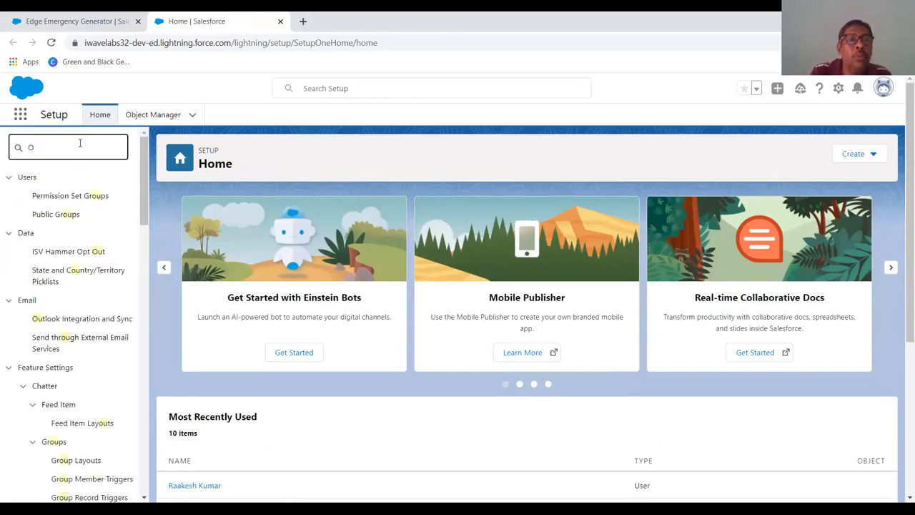
pyautogui.write('outes')
pyautogui.press('BackSpace')
pyautogui.press('BackSpace')
pyautogui.press('BackSpace')
pyautogui.press('BackSpace')
pyautogui.press('BackSpace')
pyautogui.press('BackSpace')
pyautogui.write('qu')
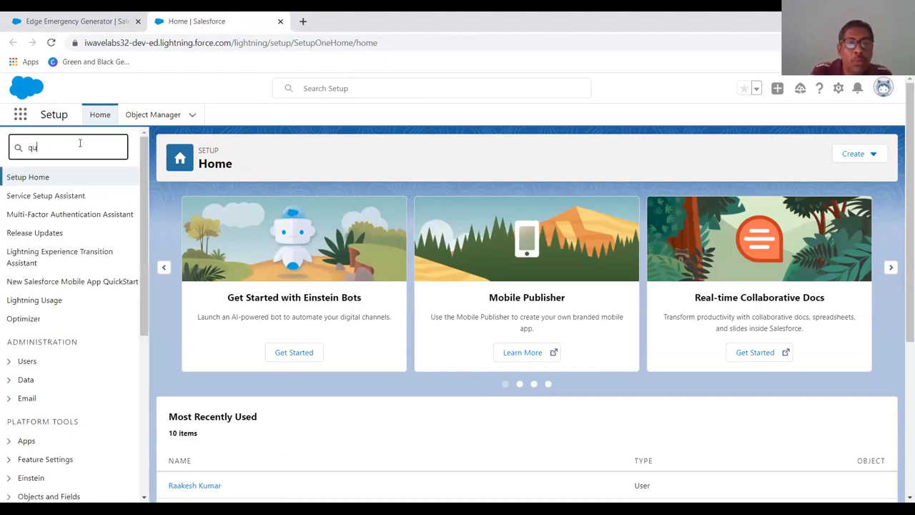
pyautogui.write('ote')
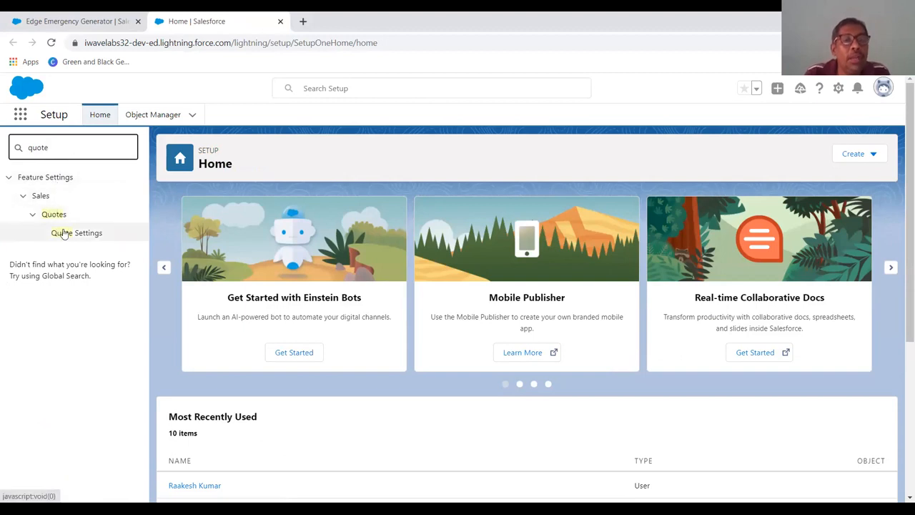
pyautogui.click(64, 233)
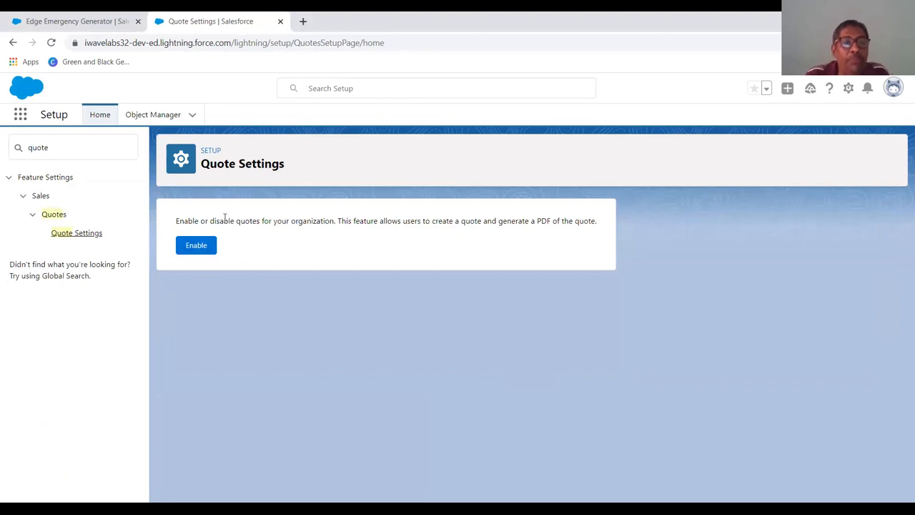
# - Enable quotes and add the Quotes related list to the Opportunity Layout page layout, then save
pyautogui.click(193, 247)
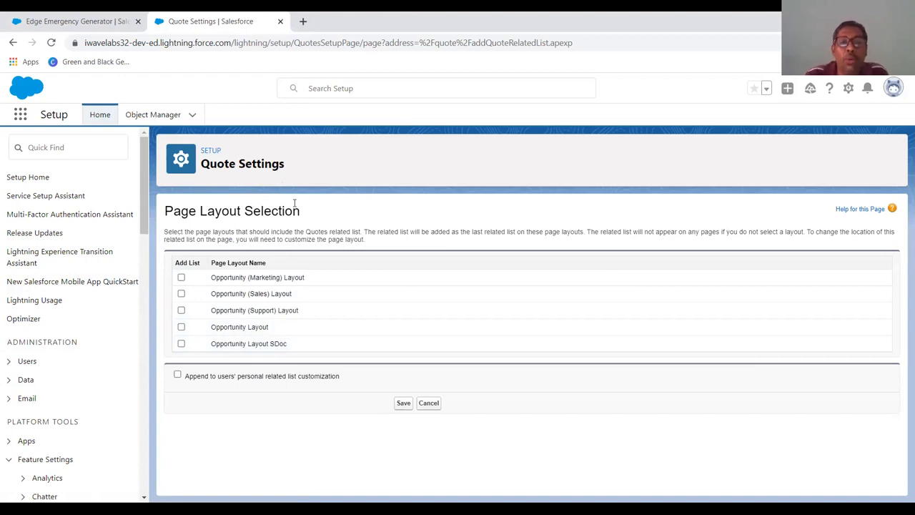
pyautogui.click(182, 329)
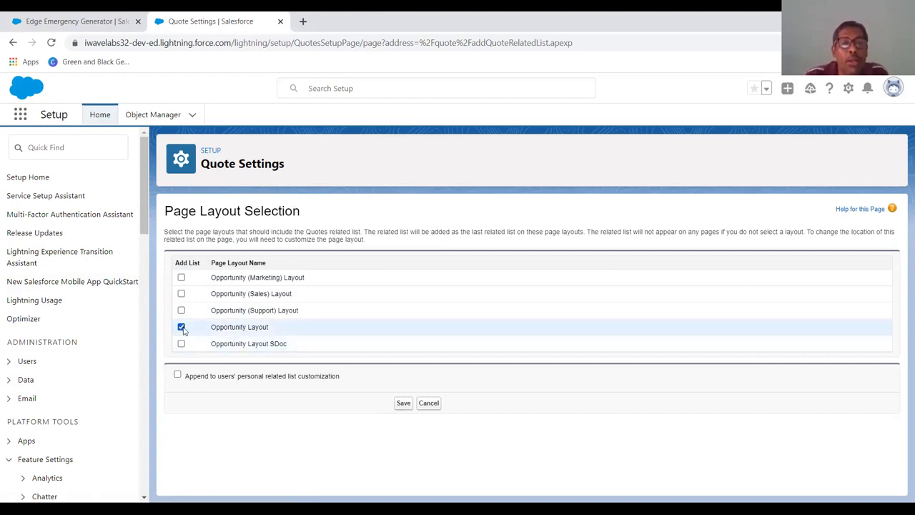
pyautogui.click(402, 404)
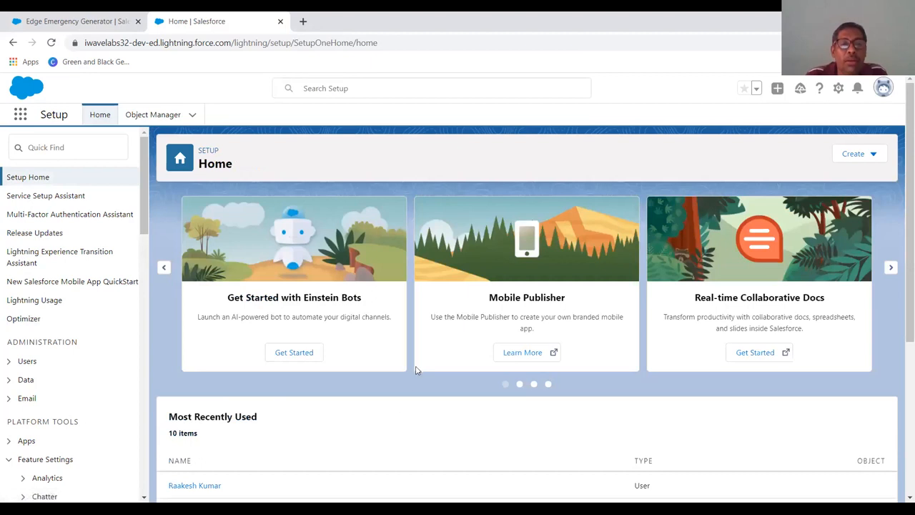
pyautogui.scroll(-1, 417, 368)
pyautogui.scroll(-3, 417, 369)
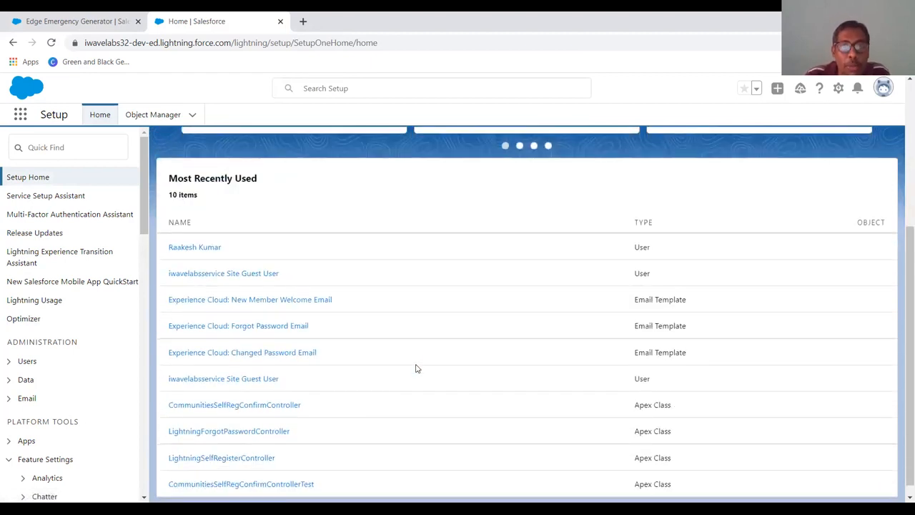
pyautogui.scroll(4, 417, 368)
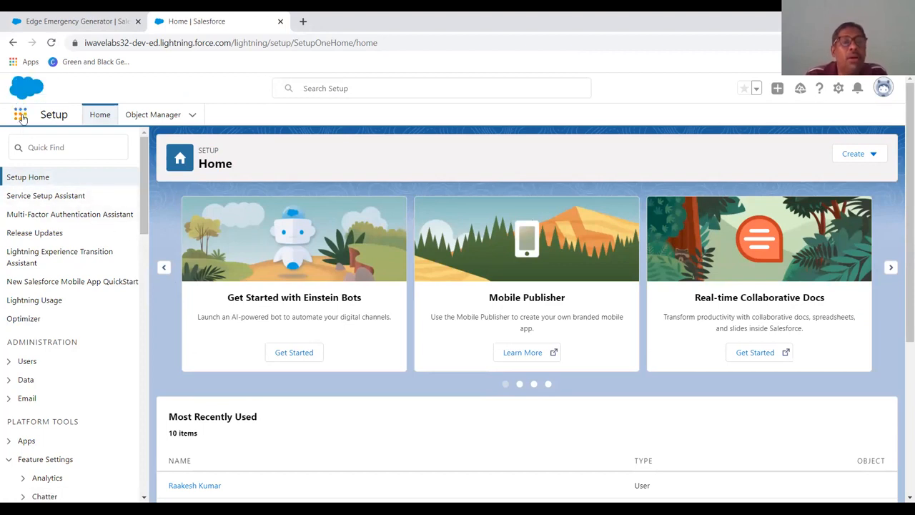
# - Switch to the Pharma App through the App Launcher
pyautogui.click(21, 115)
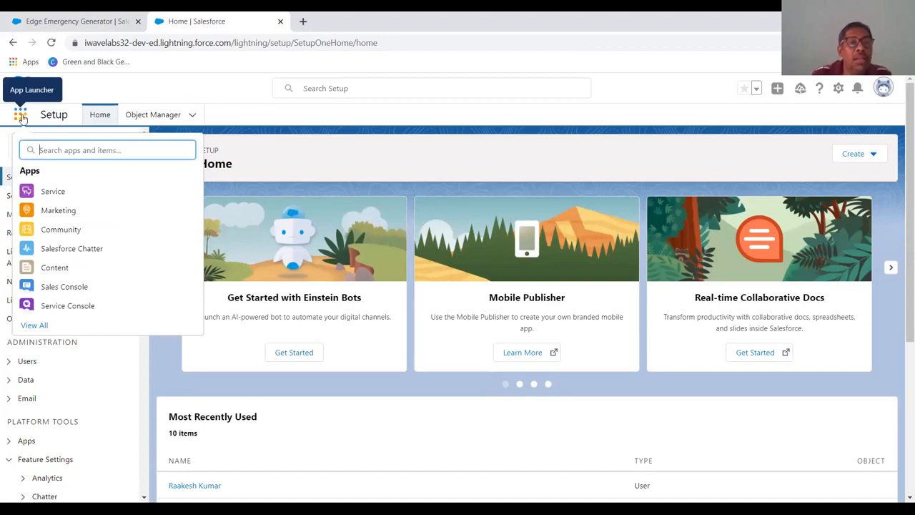
pyautogui.write('phar')
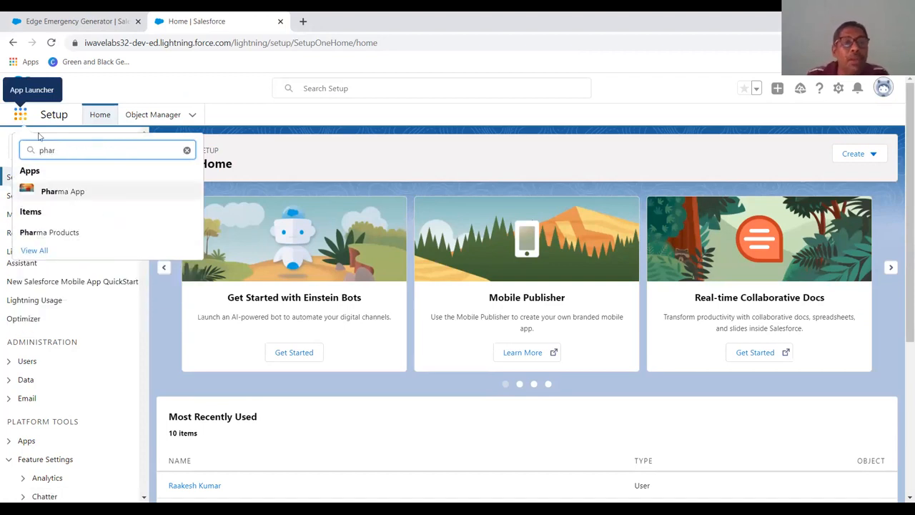
pyautogui.click(63, 192)
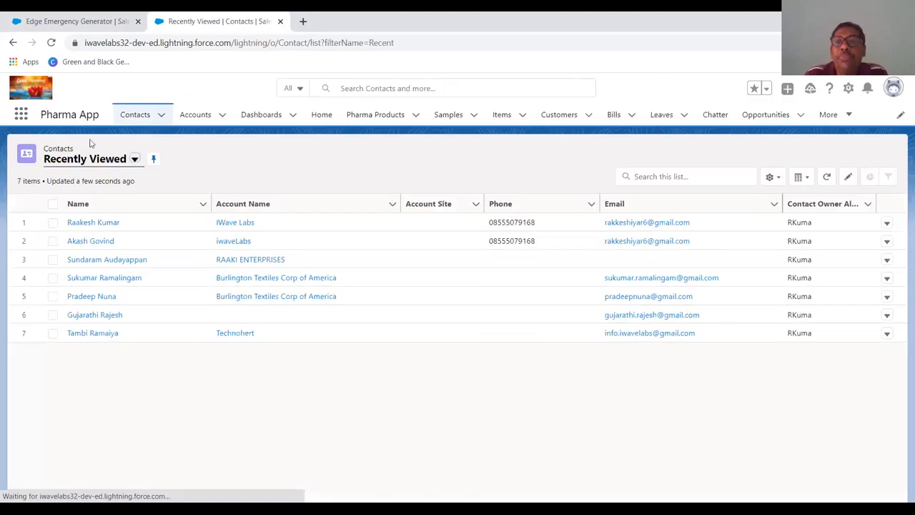
# - Open the iwaveLabs- opportunity from the Opportunities list
pyautogui.click(765, 115)
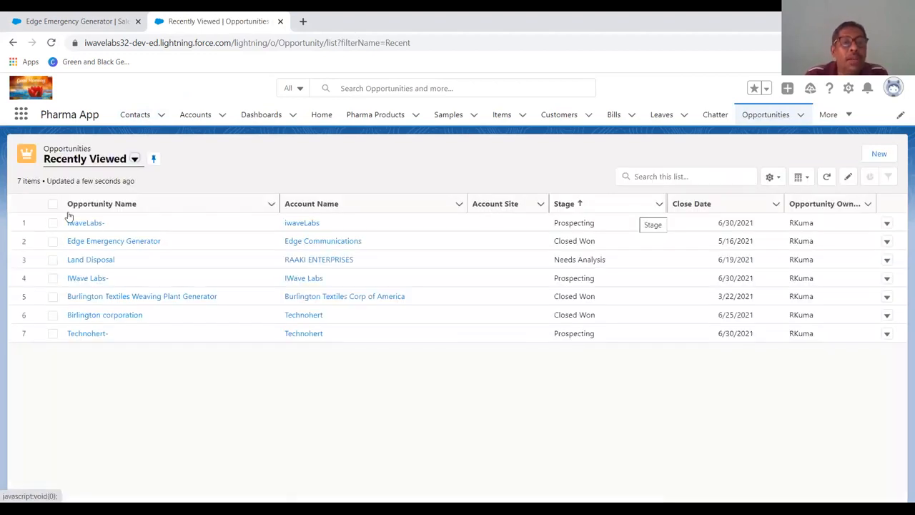
pyautogui.click(92, 223)
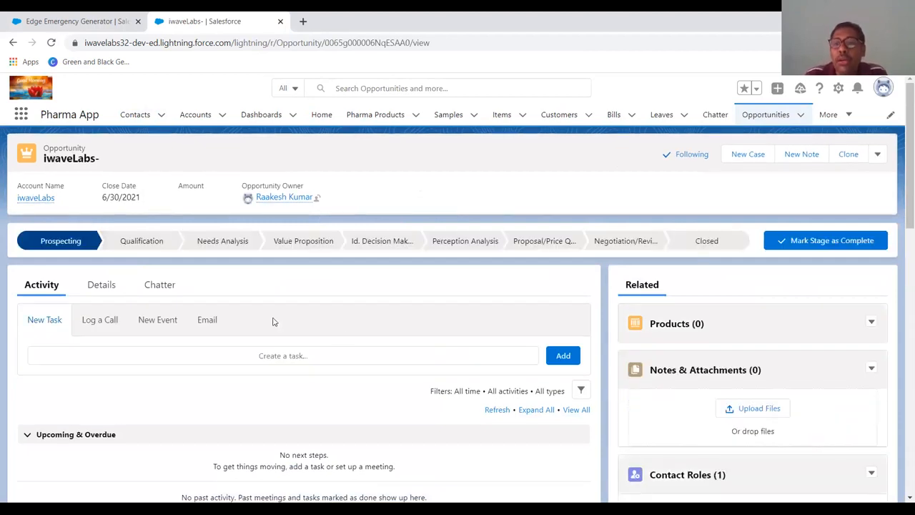
# - Start a new quote from the opportunity's Quotes related list
pyautogui.scroll(-1, 359, 324)
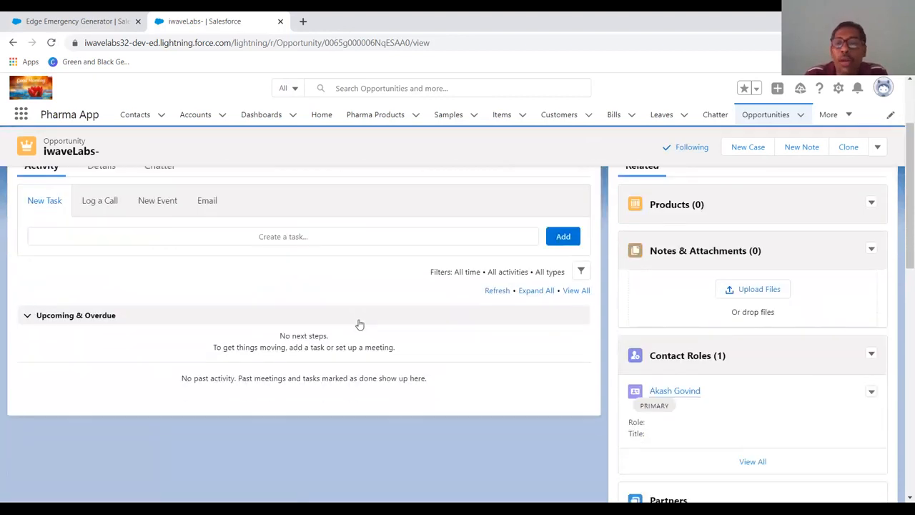
pyautogui.scroll(-5, 577, 348)
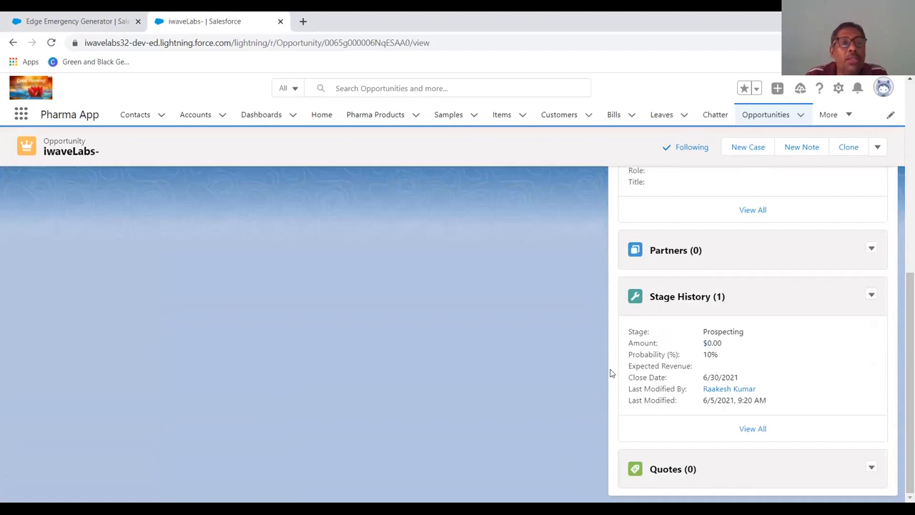
pyautogui.scroll(5, 609, 372)
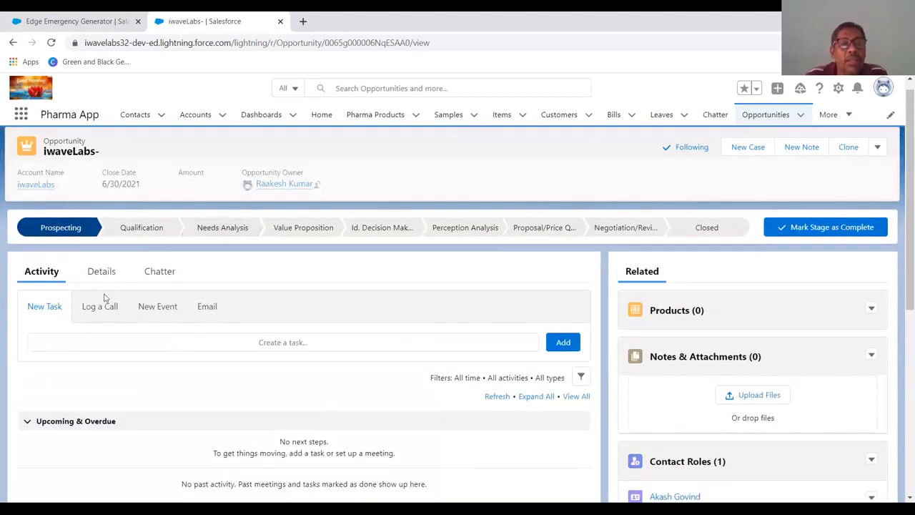
pyautogui.scroll(-5, 719, 339)
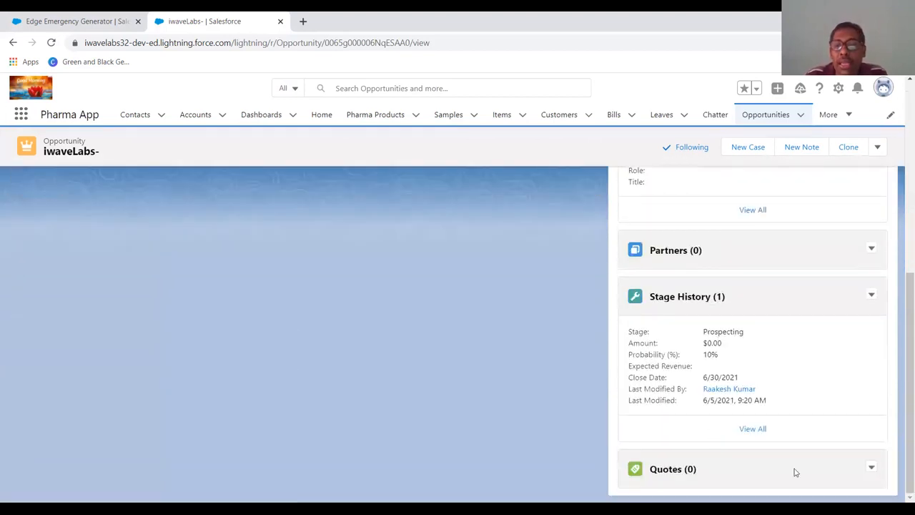
pyautogui.click(871, 470)
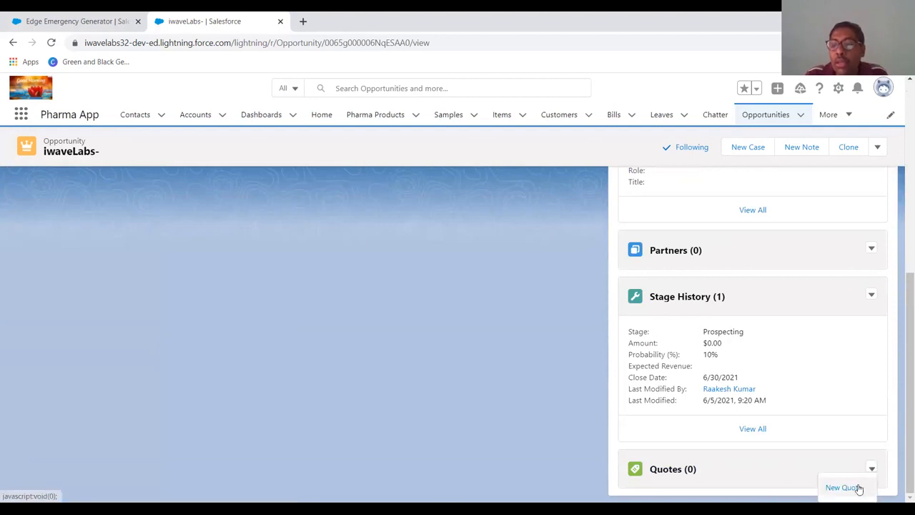
pyautogui.click(858, 490)
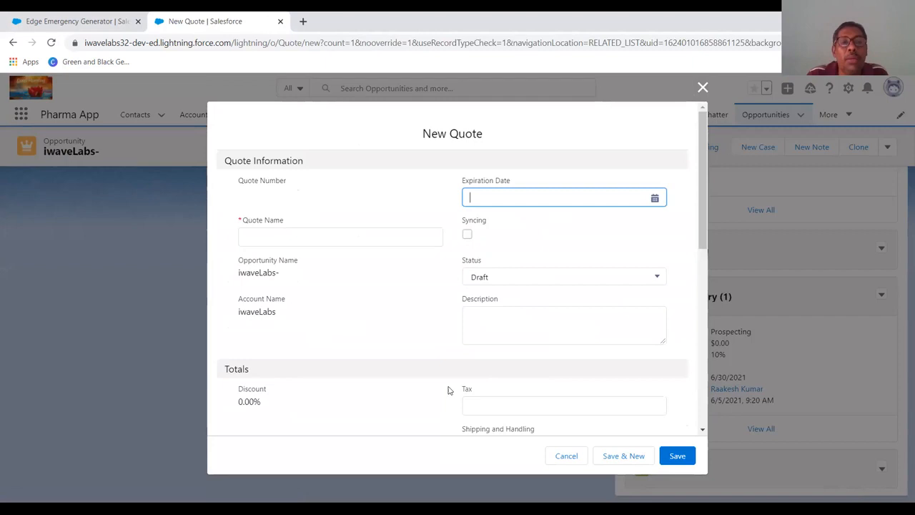
# - Fill the Quote Name with the contact's full name from the autofill suggestions
pyautogui.click(264, 301)
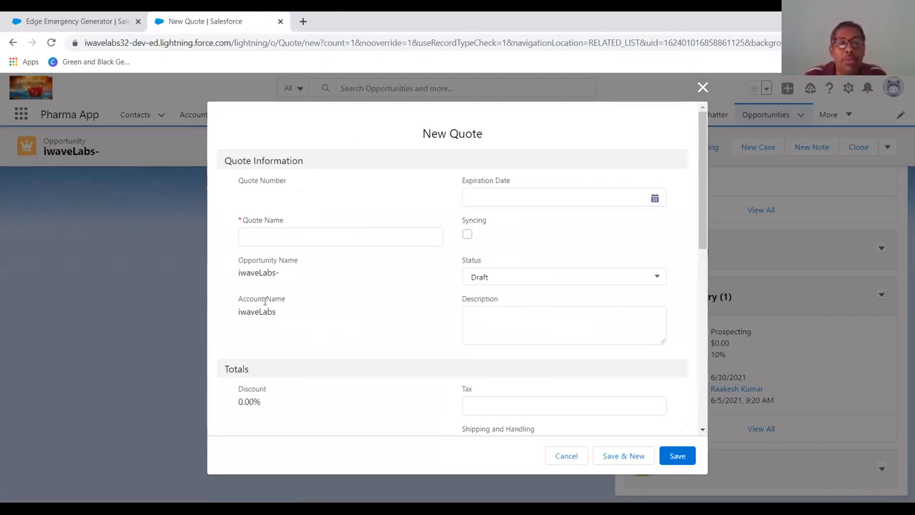
pyautogui.click(278, 240)
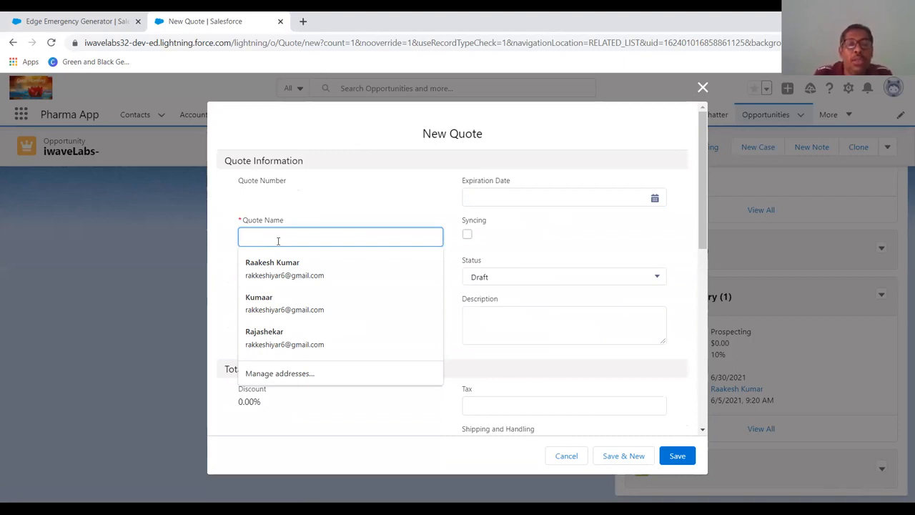
pyautogui.click(271, 270)
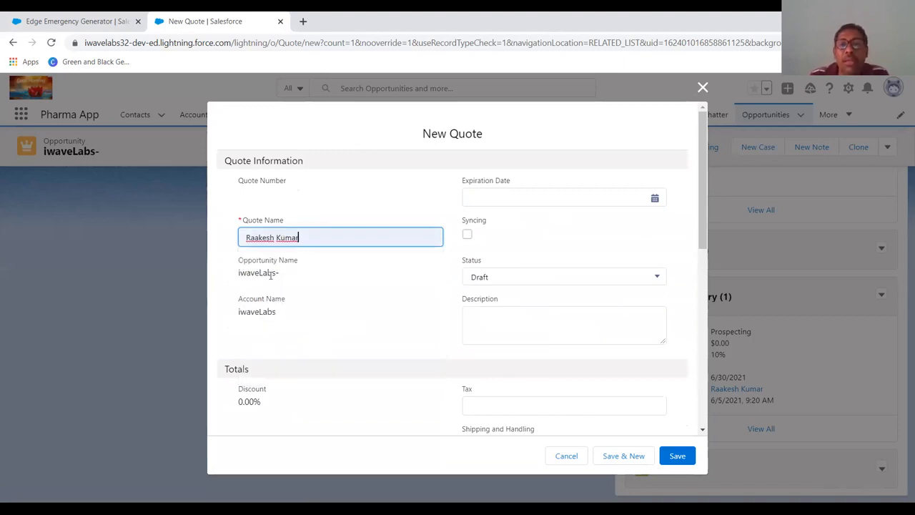
pyautogui.click(266, 408)
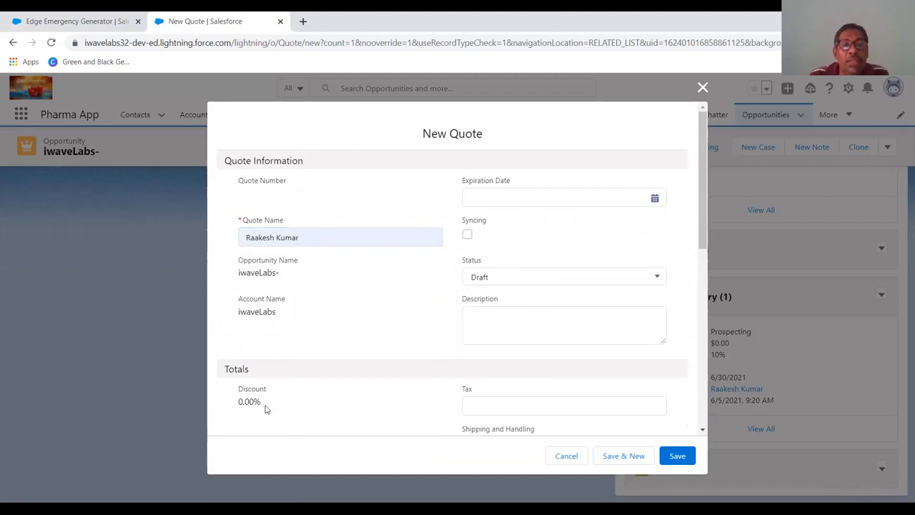
pyautogui.doubleClick(250, 404)
pyautogui.click(250, 404)
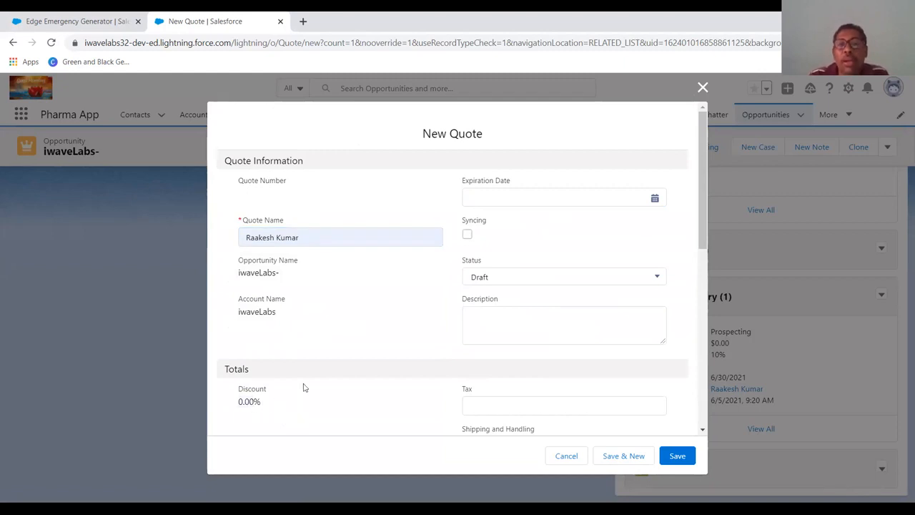
# - Set the quote's Expiration Date to 6/19/2021 and its Status to In Review
pyautogui.click(491, 200)
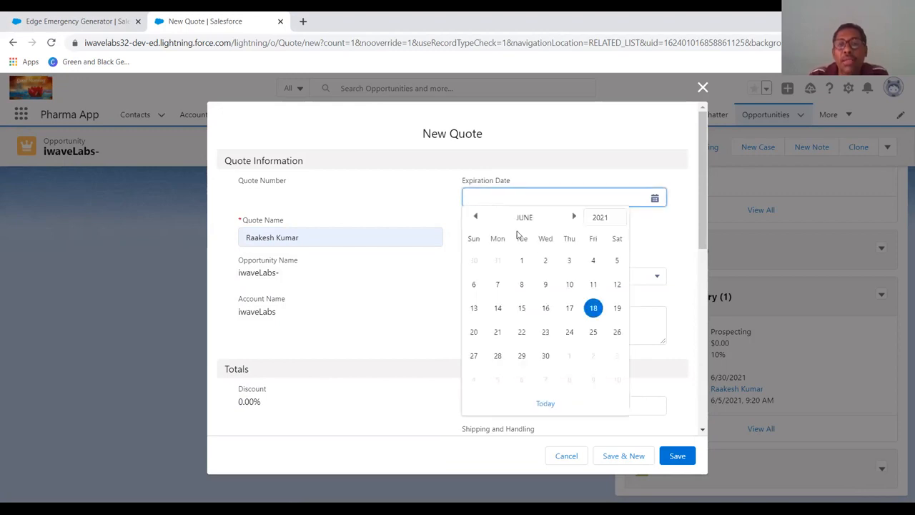
pyautogui.click(617, 308)
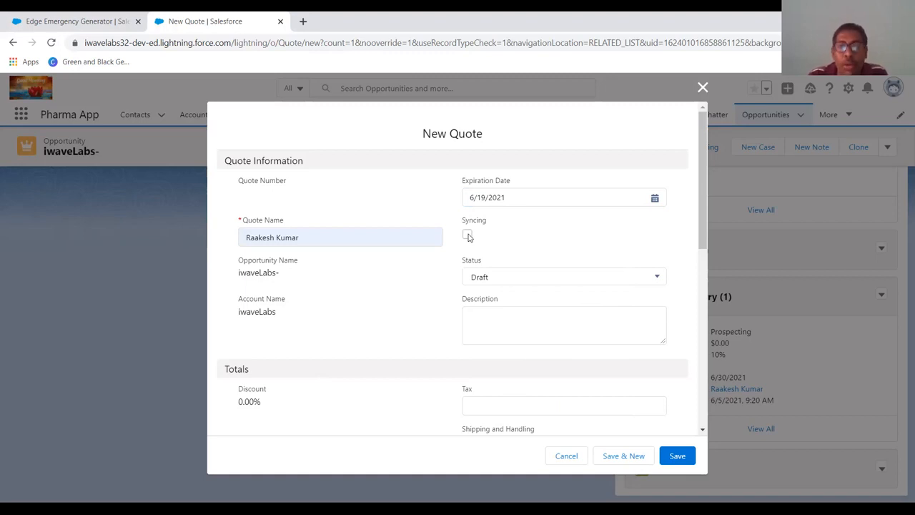
pyautogui.click(481, 277)
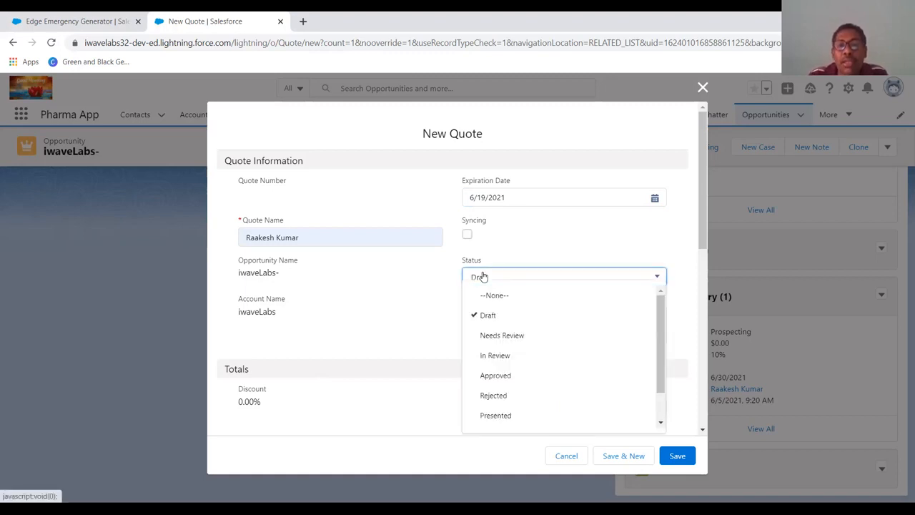
pyautogui.click(494, 361)
pyautogui.click(492, 321)
pyautogui.click(490, 402)
pyautogui.scroll(-2, 491, 403)
pyautogui.click(489, 324)
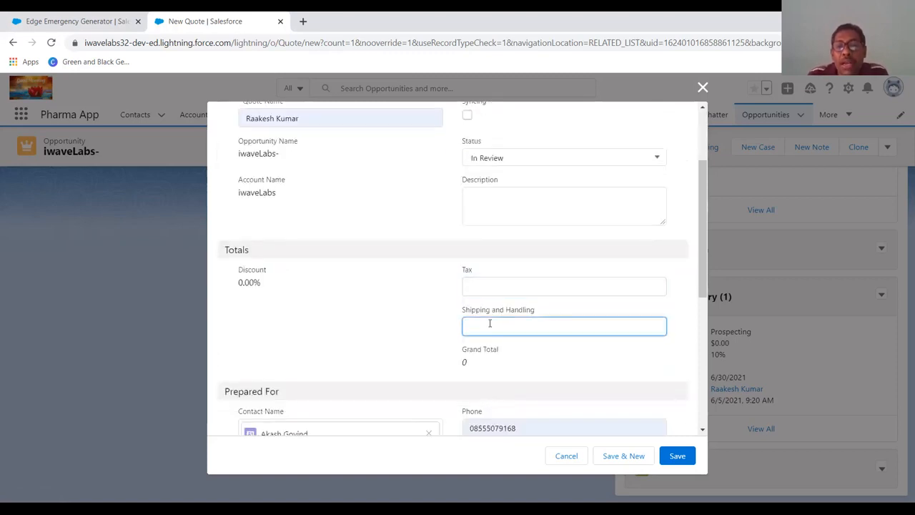
pyautogui.click(470, 365)
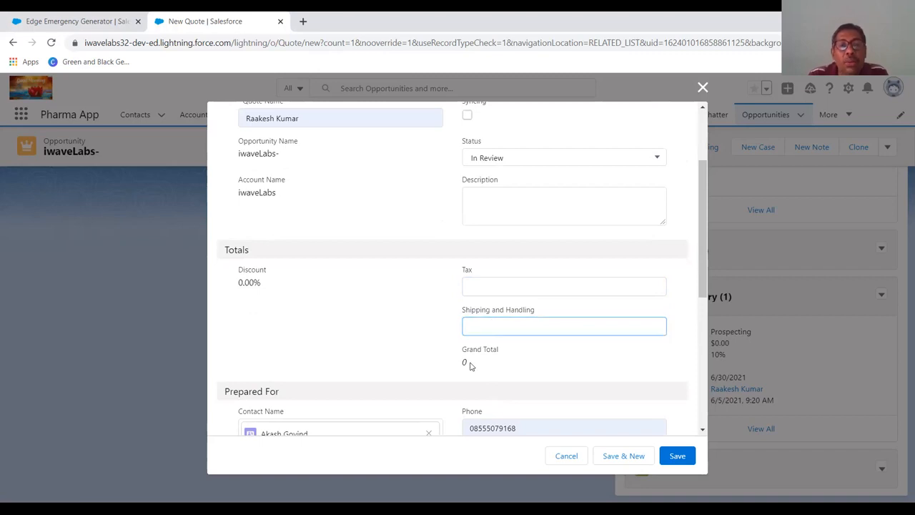
# - Set the quote's Tax to 12 and its Shipping and Handling to 100
pyautogui.moveTo(255, 284)
pyautogui.mouseDown()
pyautogui.moveTo(227, 290)
pyautogui.moveTo(259, 283)
pyautogui.mouseUp()
pyautogui.click(244, 284)
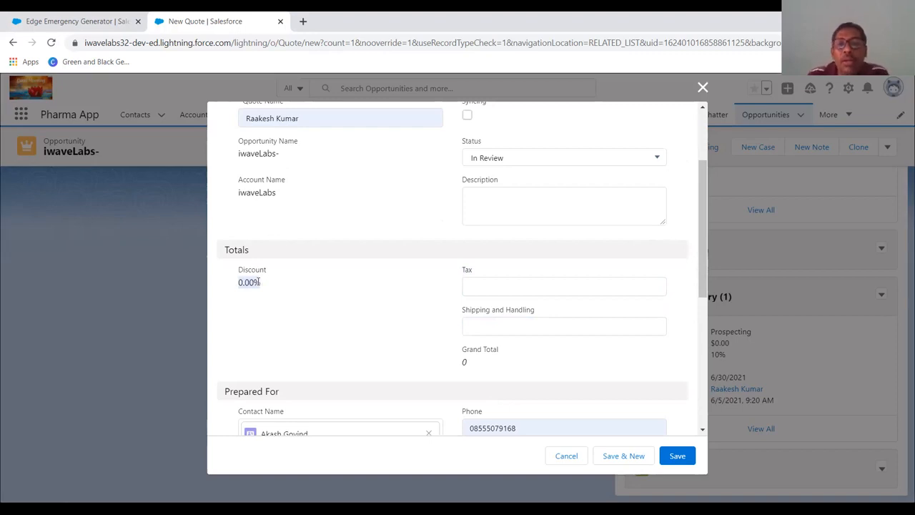
pyautogui.click(496, 288)
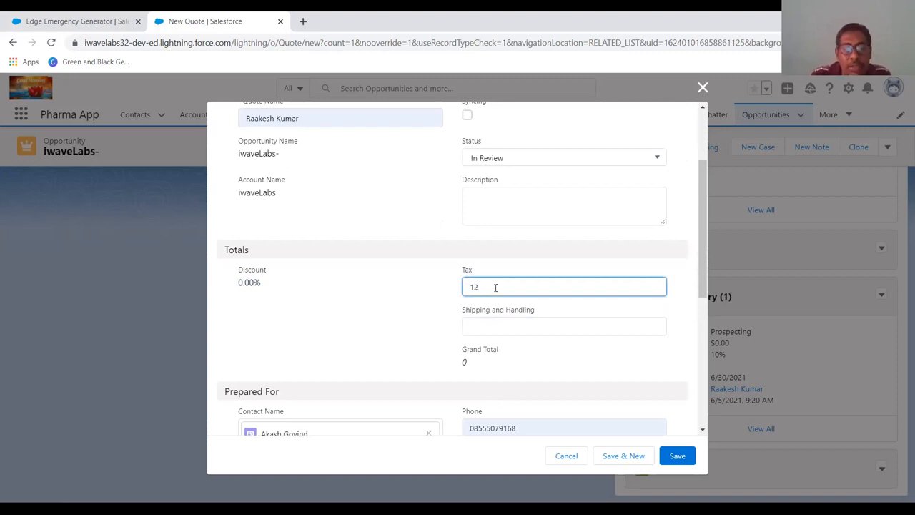
pyautogui.press('Tab')
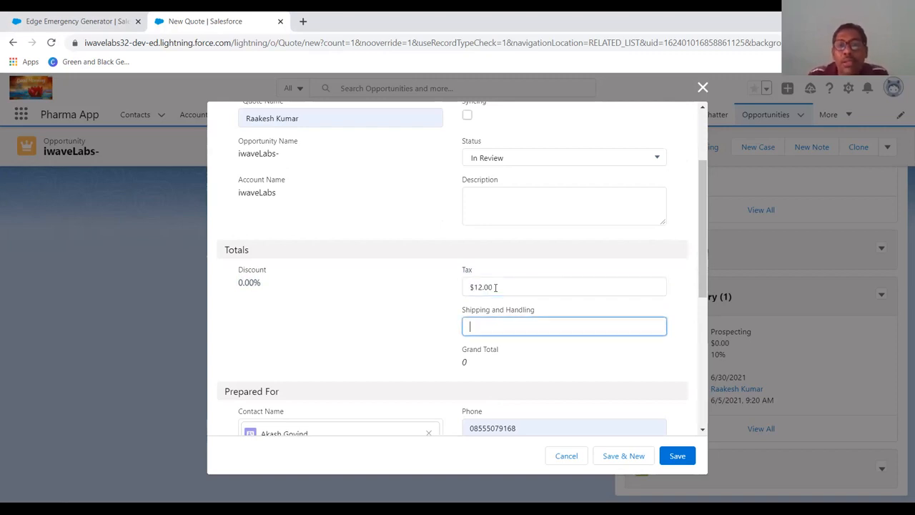
pyautogui.press('Tab')
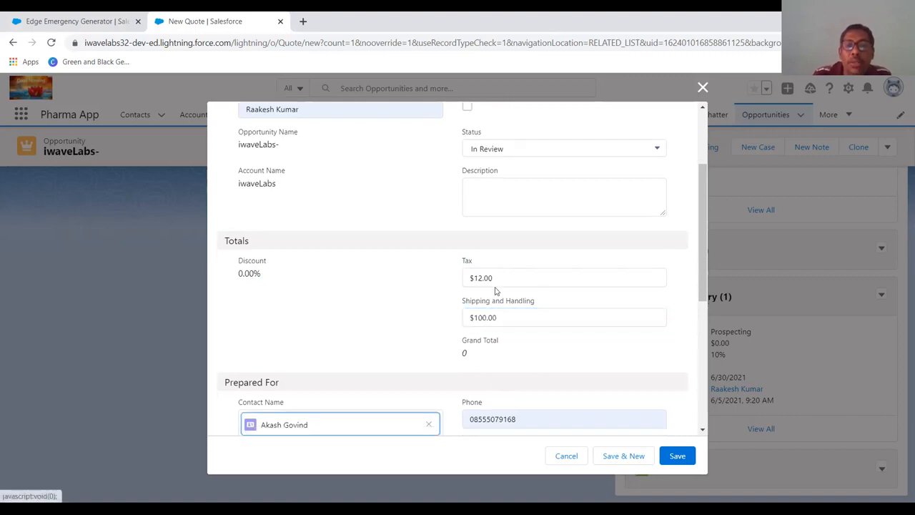
# - Review the remaining quote fields and save the new quote
pyautogui.scroll(-2, 488, 300)
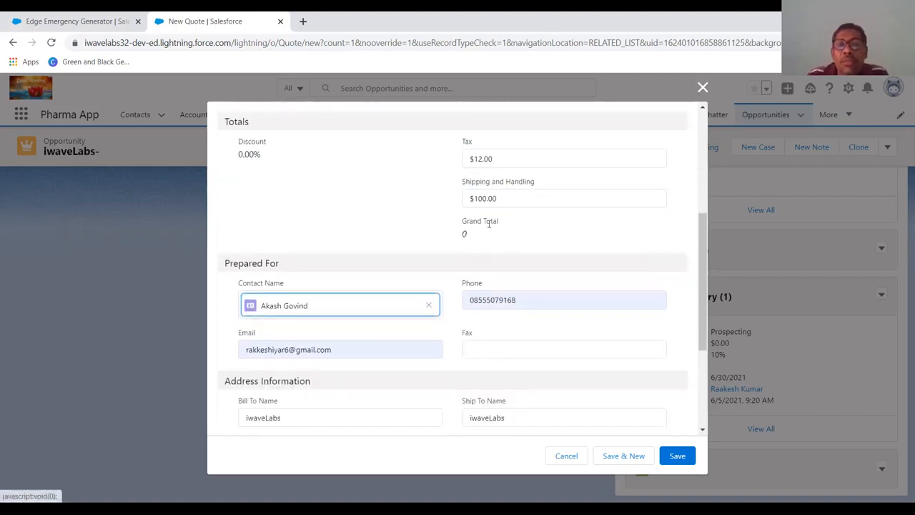
pyautogui.click(504, 243)
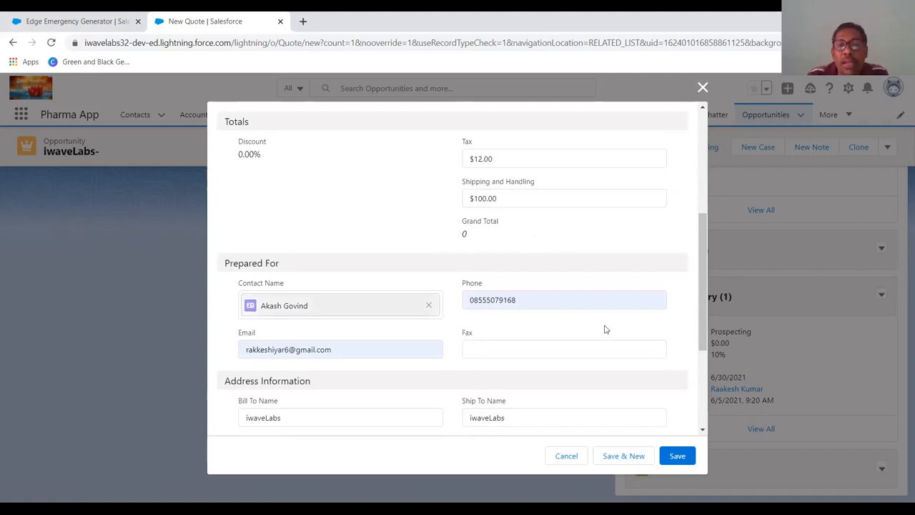
pyautogui.scroll(-2, 584, 378)
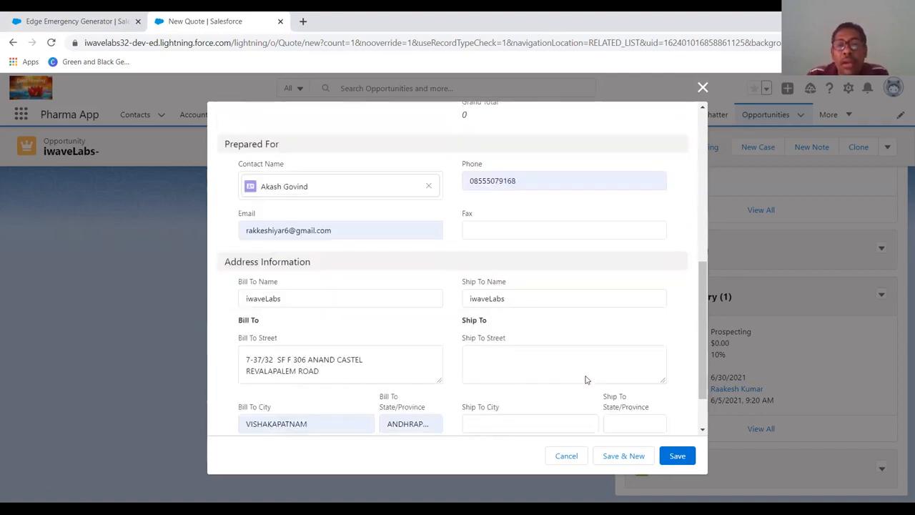
pyautogui.scroll(-1, 585, 379)
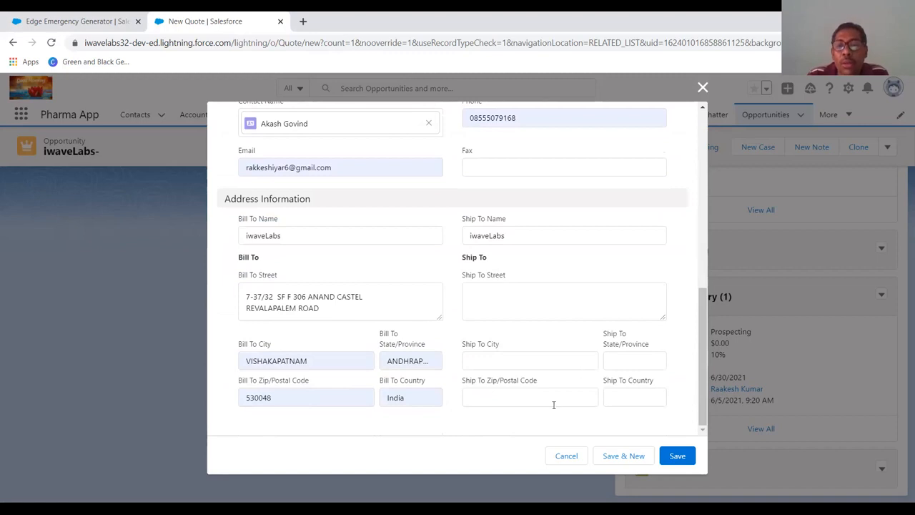
pyautogui.click(669, 457)
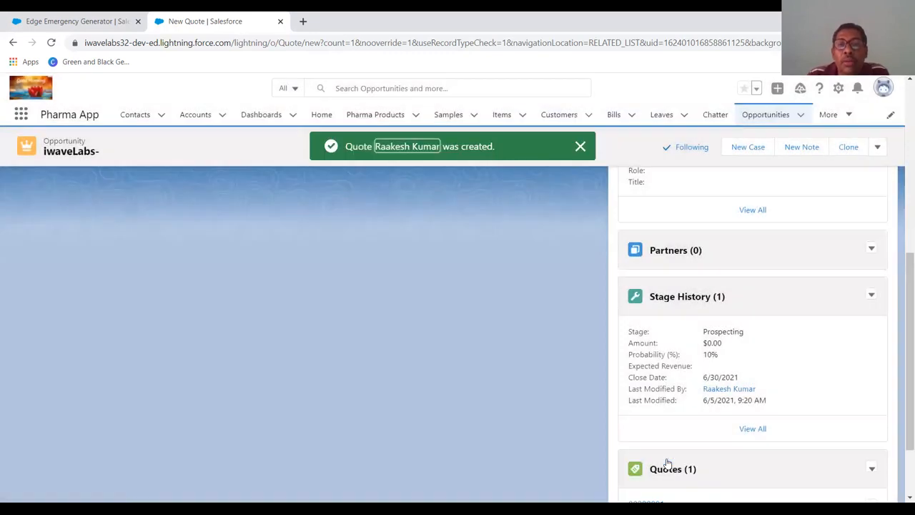
pyautogui.scroll(-2, 706, 434)
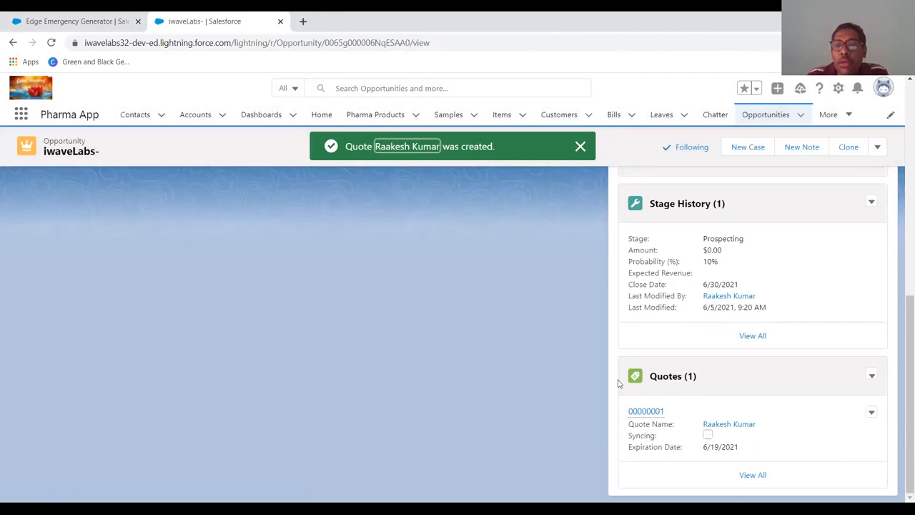
# - Switch the Opportunities list to All Opportunities and open the United Oil Refinery Generators opportunity
pyautogui.click(764, 115)
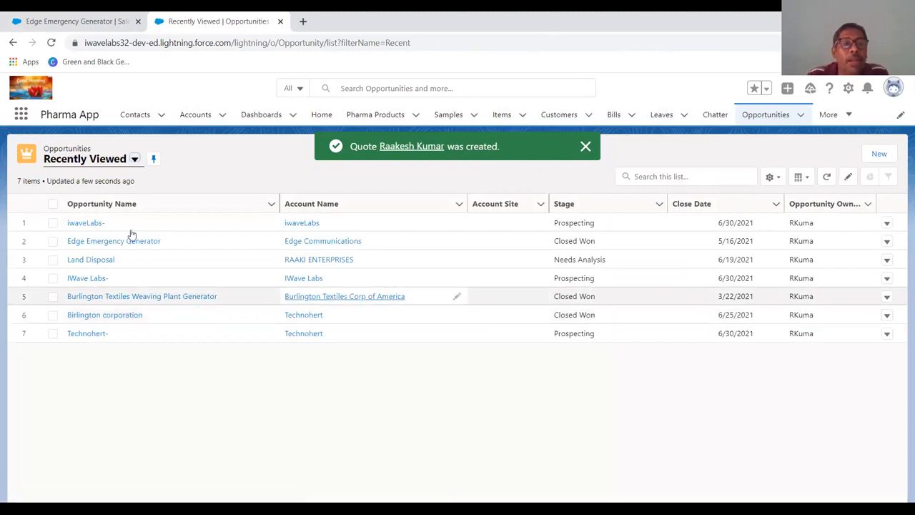
pyautogui.click(133, 159)
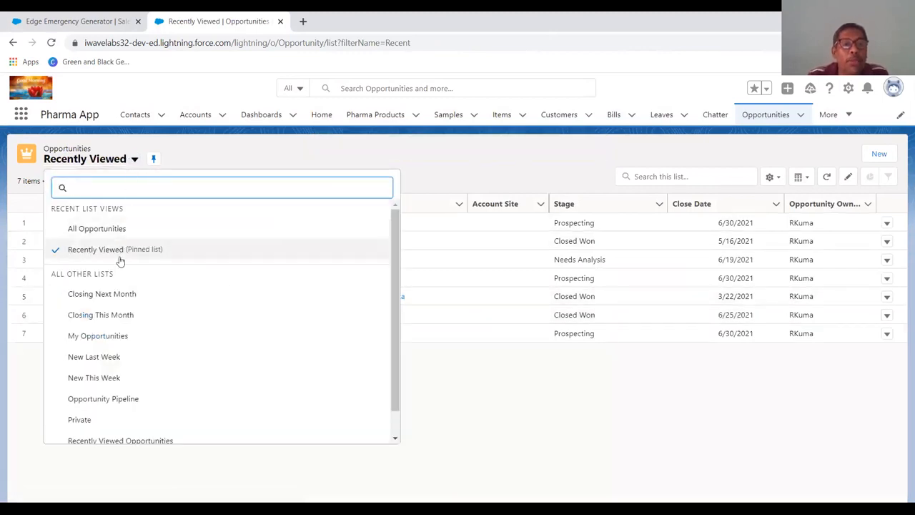
pyautogui.click(104, 230)
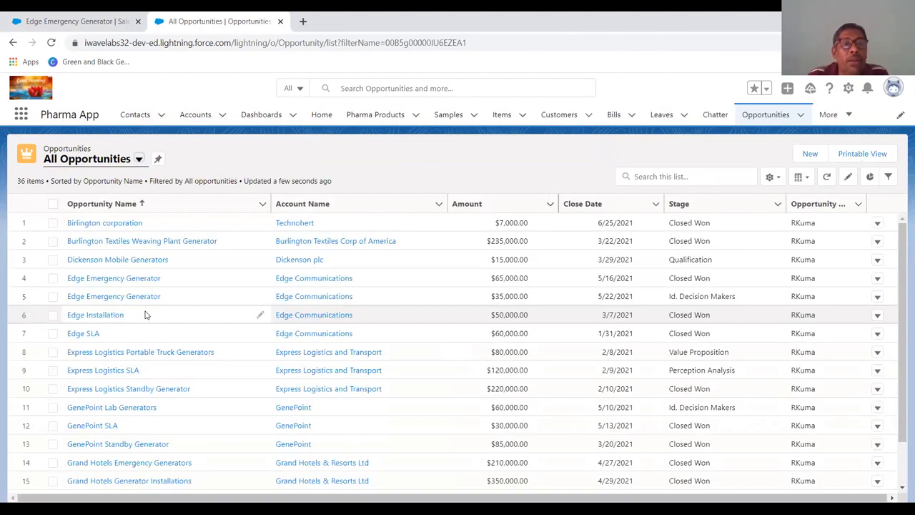
pyautogui.scroll(-3, 145, 315)
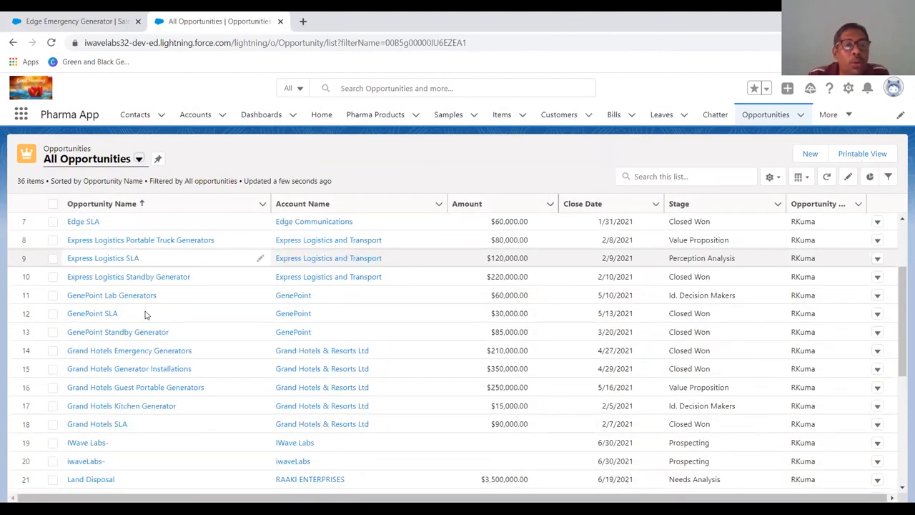
pyautogui.scroll(-7, 145, 315)
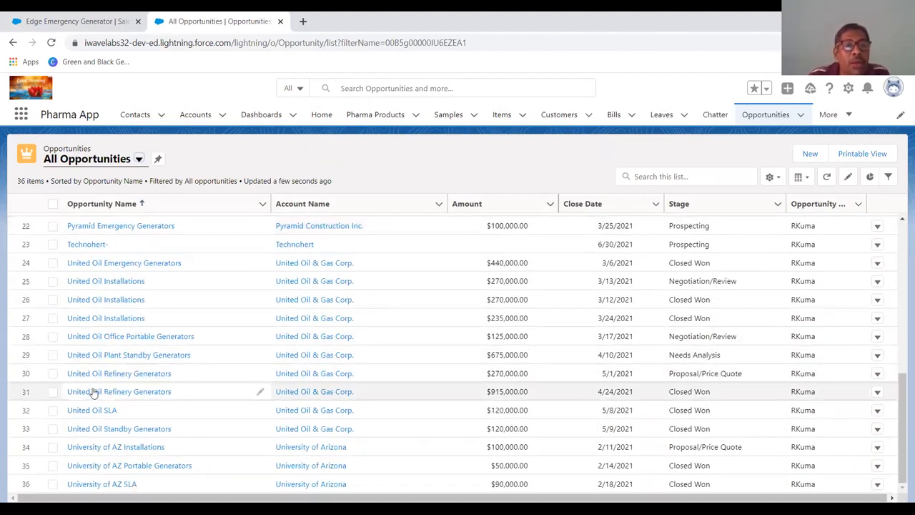
pyautogui.click(53, 393)
pyautogui.click(53, 393)
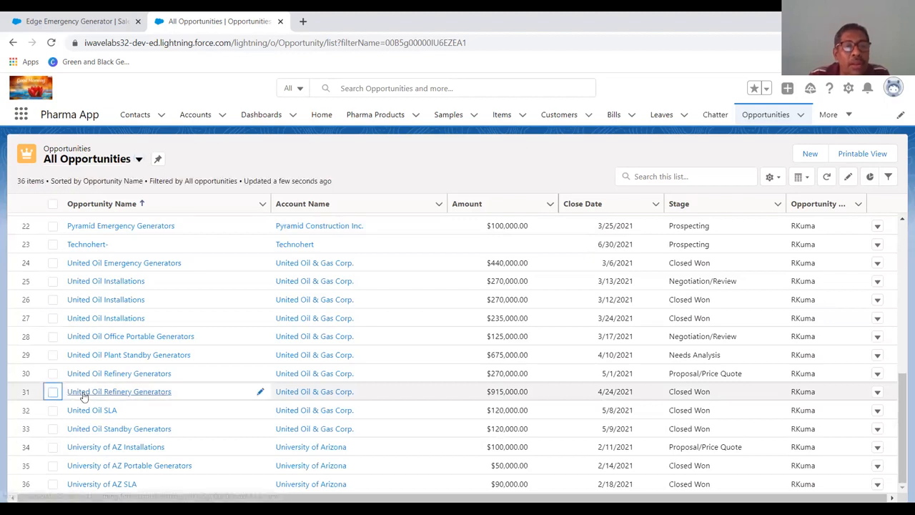
pyautogui.click(83, 396)
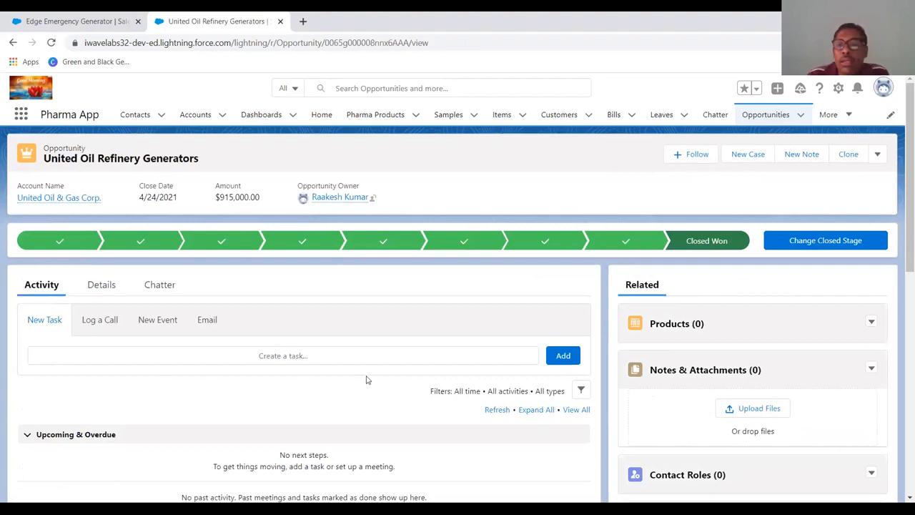
# - Start a new quote from the opportunity's Quotes related list and name it Generator
pyautogui.scroll(-10, 598, 372)
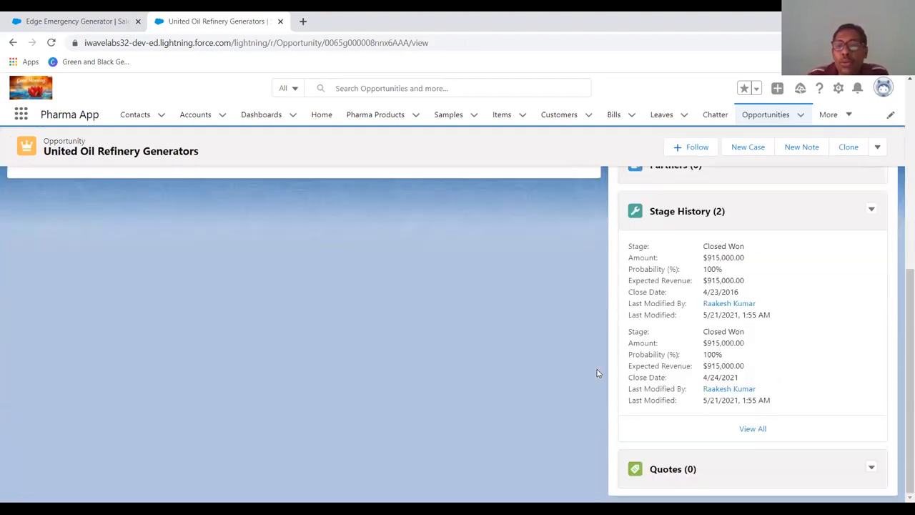
pyautogui.click(871, 469)
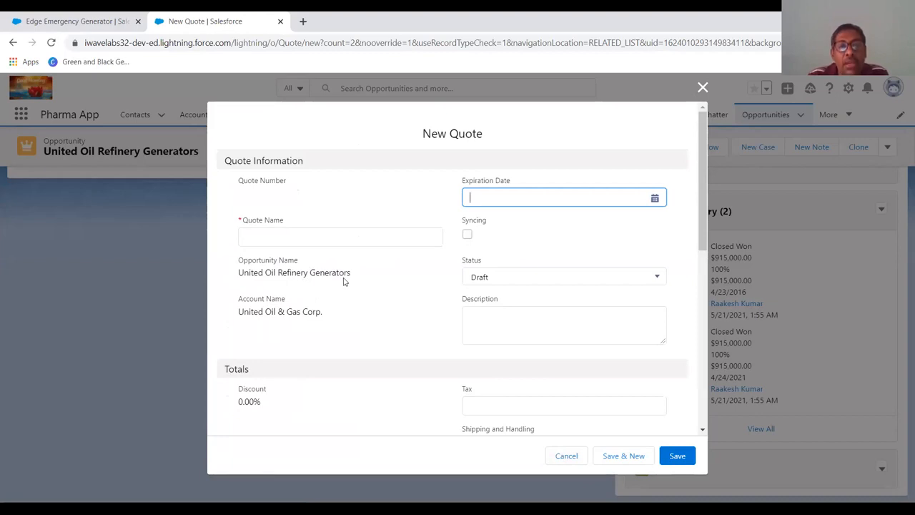
pyautogui.click(341, 234)
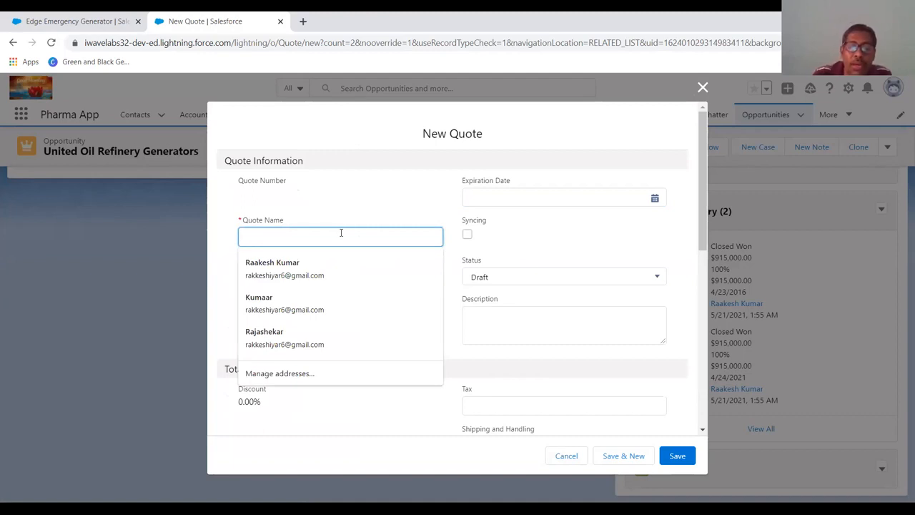
pyautogui.write('Ge')
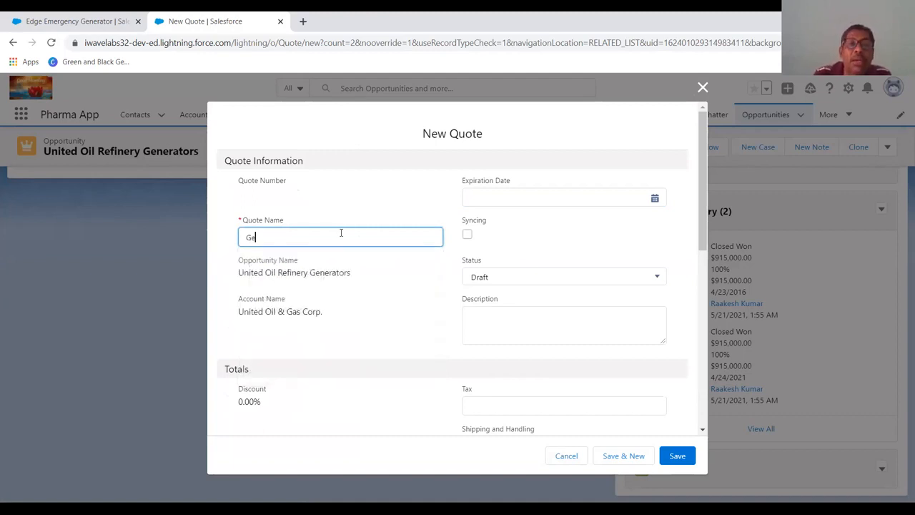
pyautogui.write('nerator')
pyautogui.press('Tab')
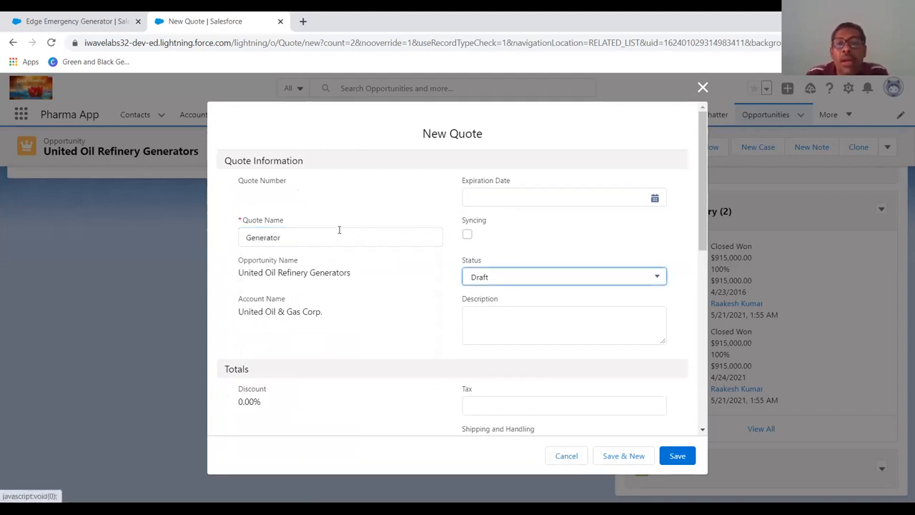
# - Set the quote's Expiration Date to 6/30/2021 and its Status to In Review
pyautogui.click(499, 194)
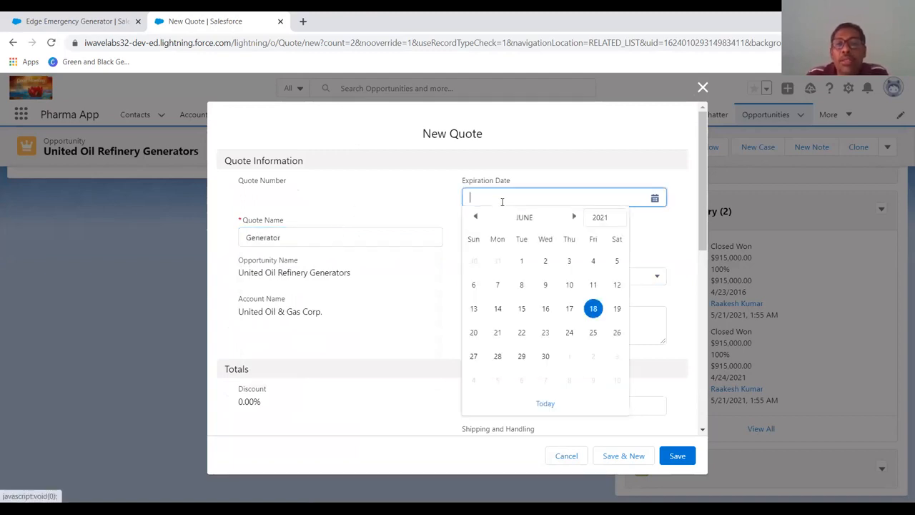
pyautogui.click(545, 356)
pyautogui.click(533, 279)
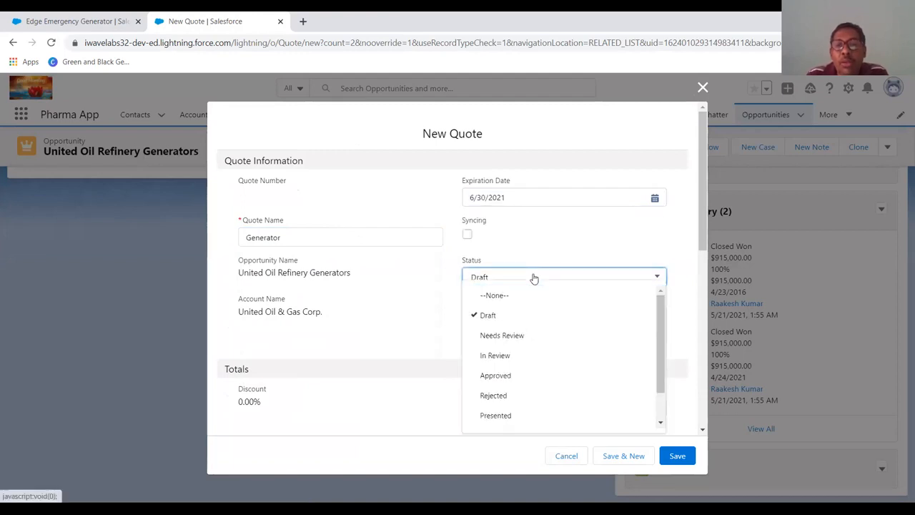
pyautogui.click(514, 359)
pyautogui.scroll(-3, 516, 395)
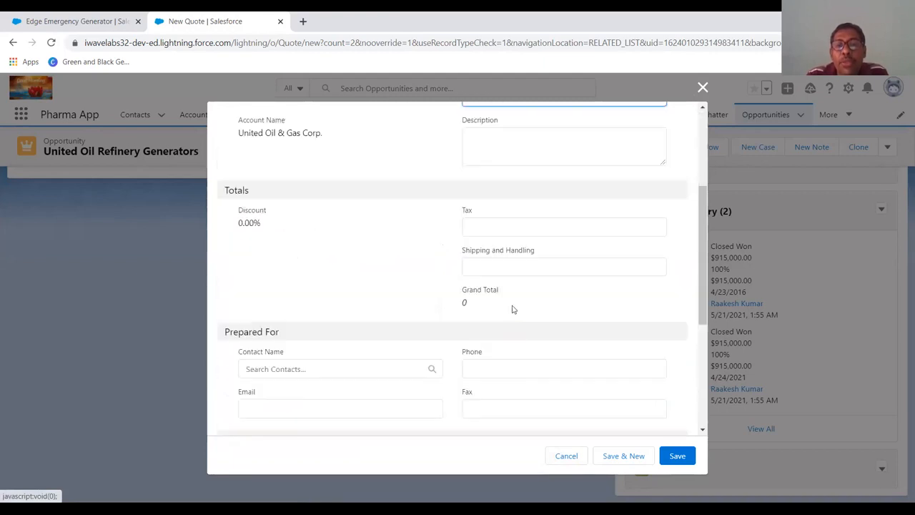
pyautogui.click(517, 226)
pyautogui.click(518, 267)
pyautogui.click(503, 219)
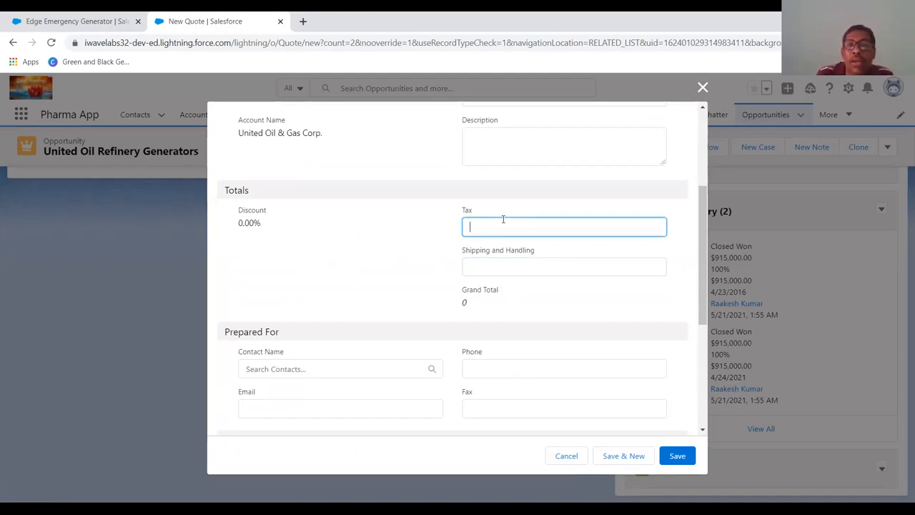
pyautogui.click(500, 318)
pyautogui.click(483, 227)
pyautogui.click(266, 226)
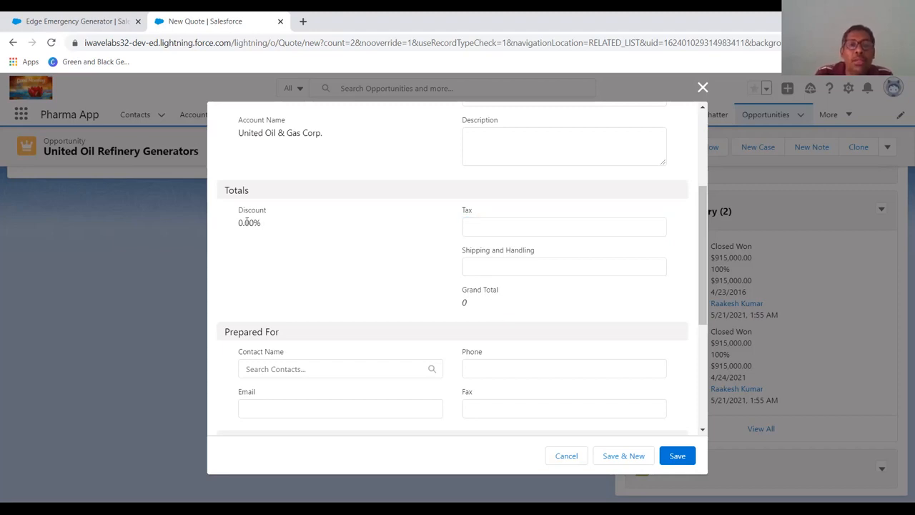
pyautogui.doubleClick(246, 223)
pyautogui.click(499, 225)
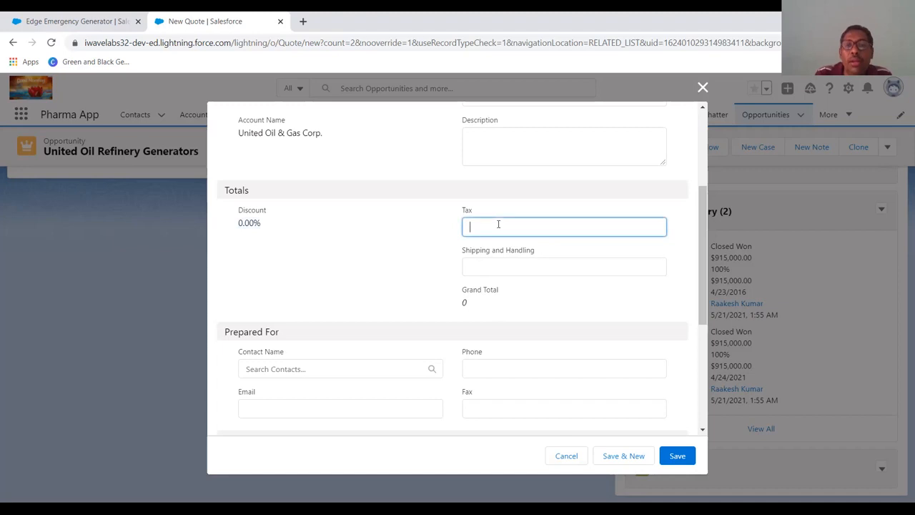
pyautogui.click(505, 263)
# - Review the address fields and save the Generator quote
pyautogui.scroll(-2, 510, 333)
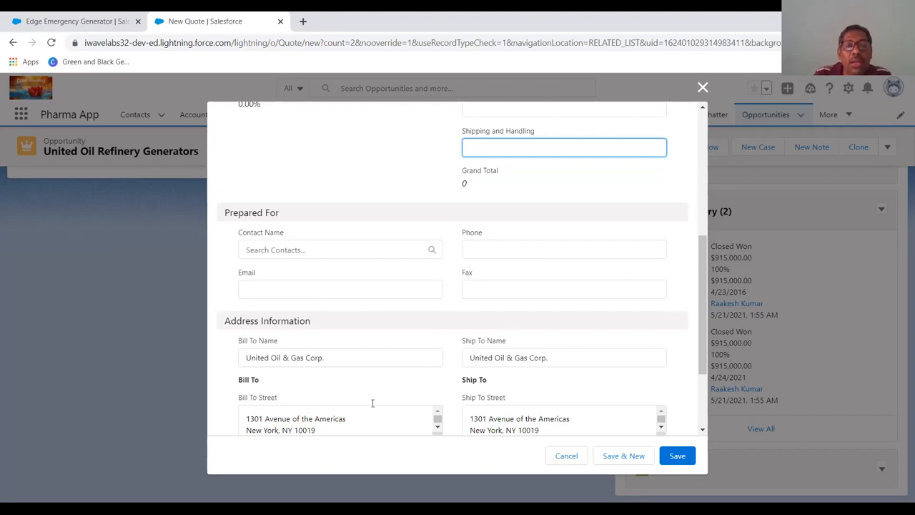
pyautogui.scroll(-2, 588, 376)
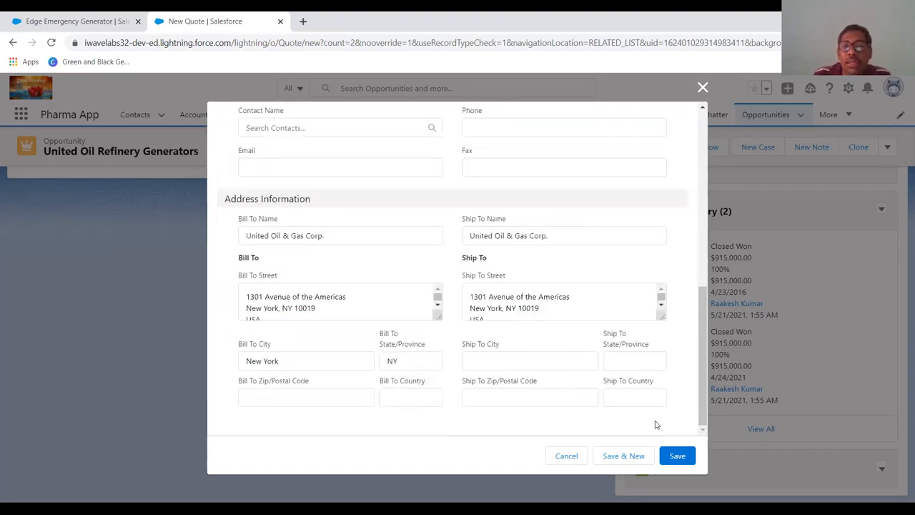
pyautogui.click(675, 458)
# - Review the opportunity's Quotes related list
pyautogui.scroll(-2, 740, 404)
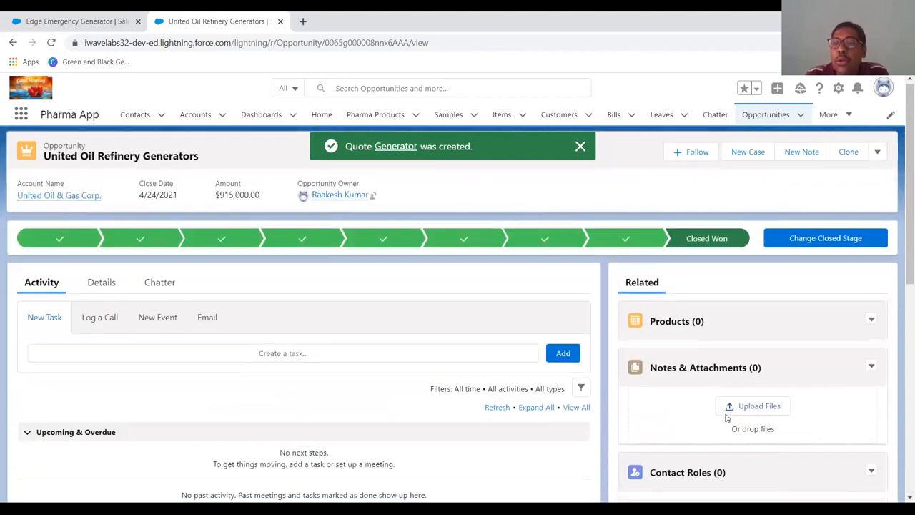
pyautogui.click(879, 154)
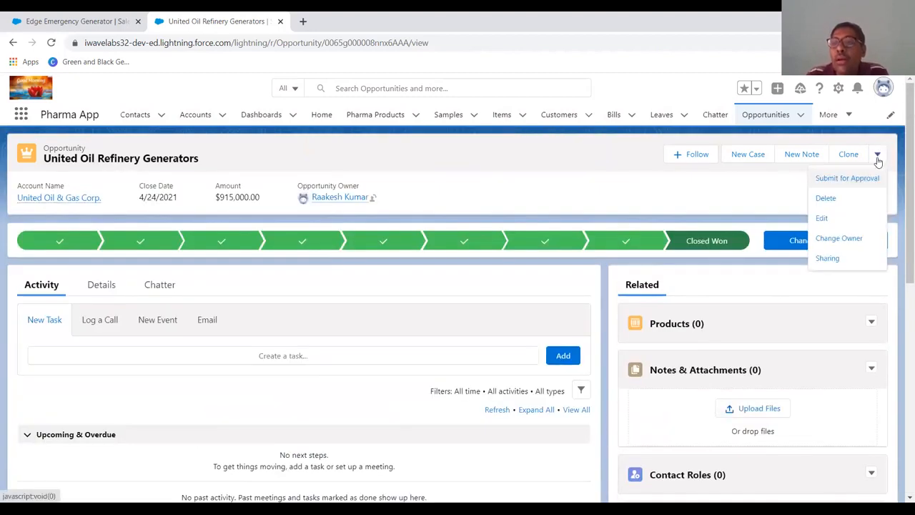
pyautogui.click(770, 216)
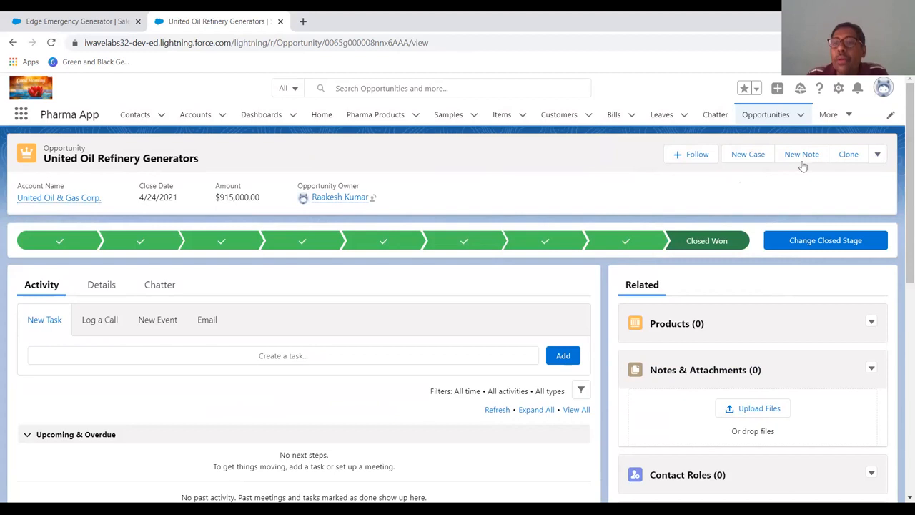
pyautogui.scroll(-10, 764, 286)
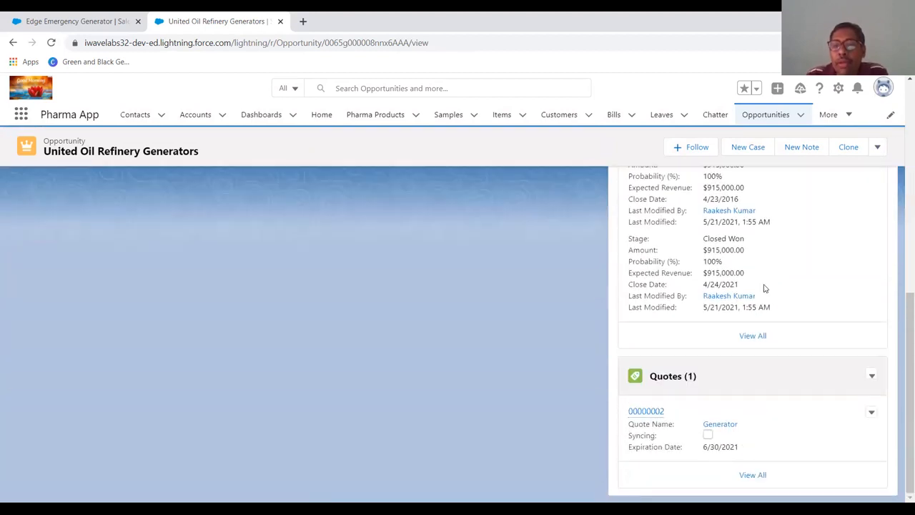
pyautogui.scroll(10, 763, 286)
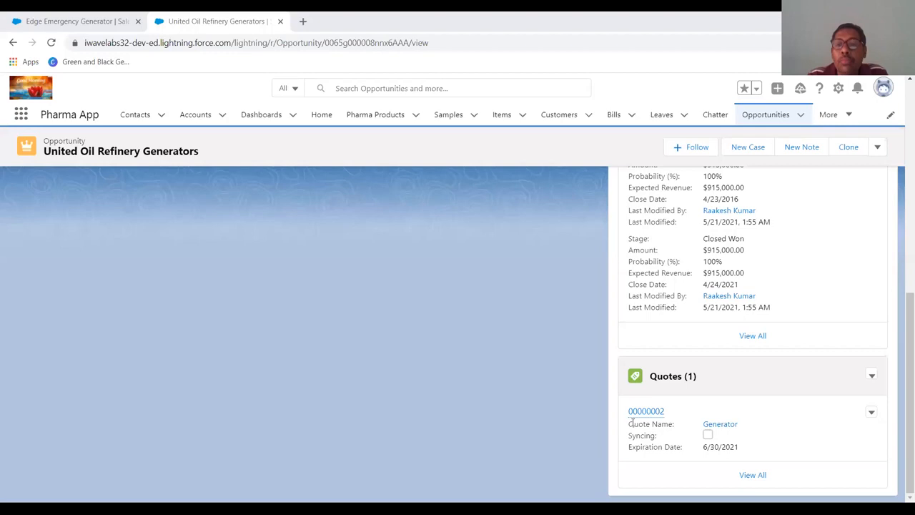
# - Open the Generator quote from the related list and start syncing it with the opportunity
pyautogui.moveTo(646, 414)
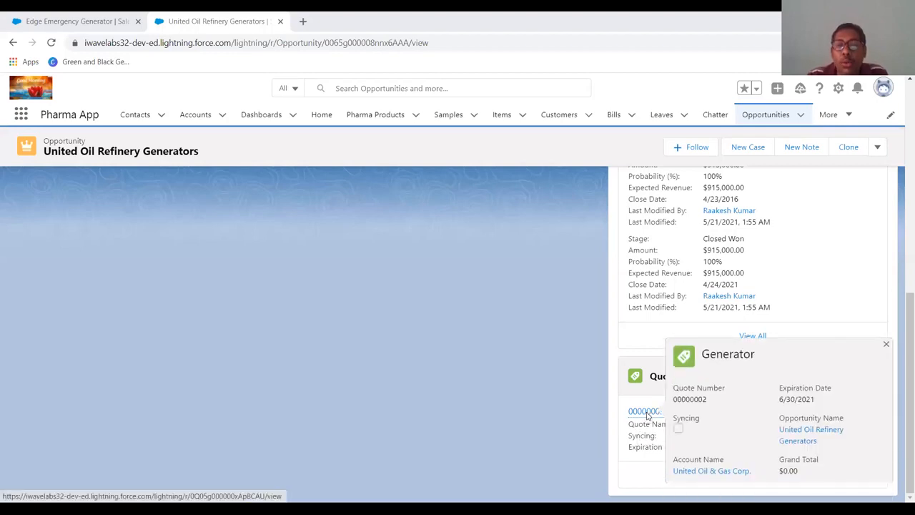
pyautogui.click(646, 412)
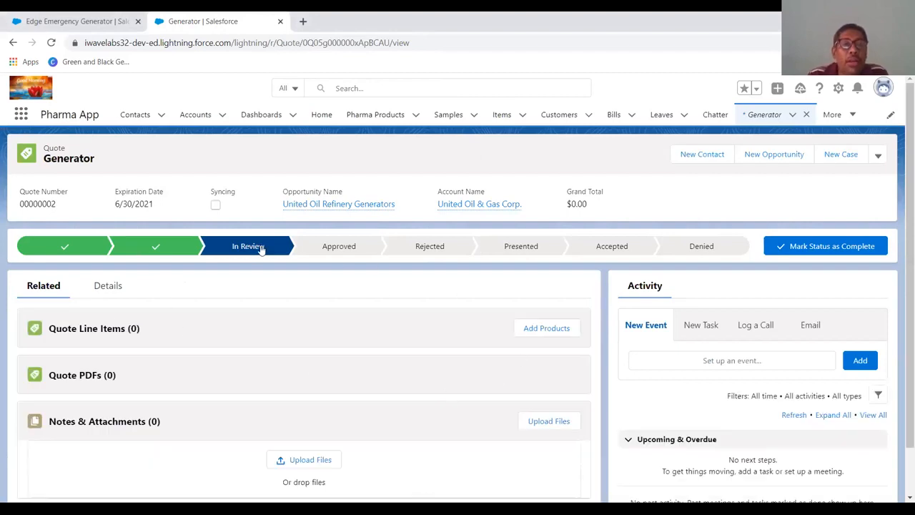
pyautogui.click(878, 156)
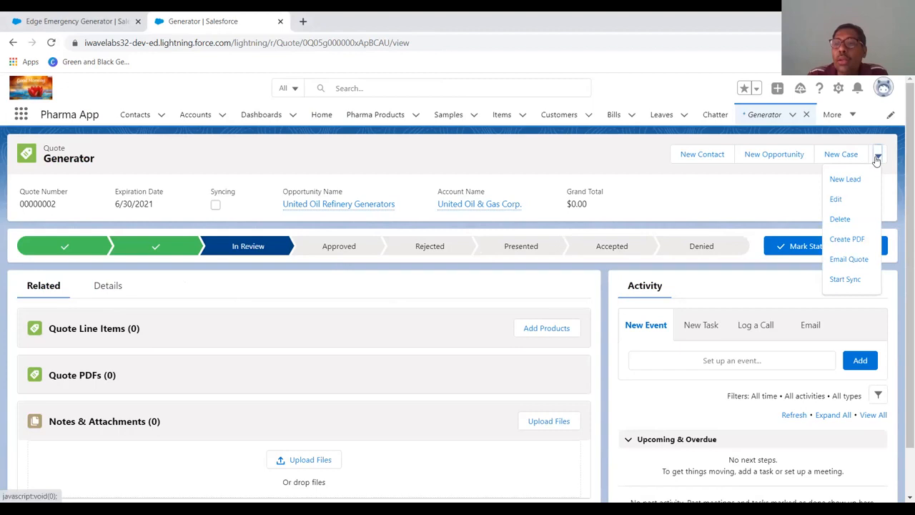
pyautogui.click(845, 281)
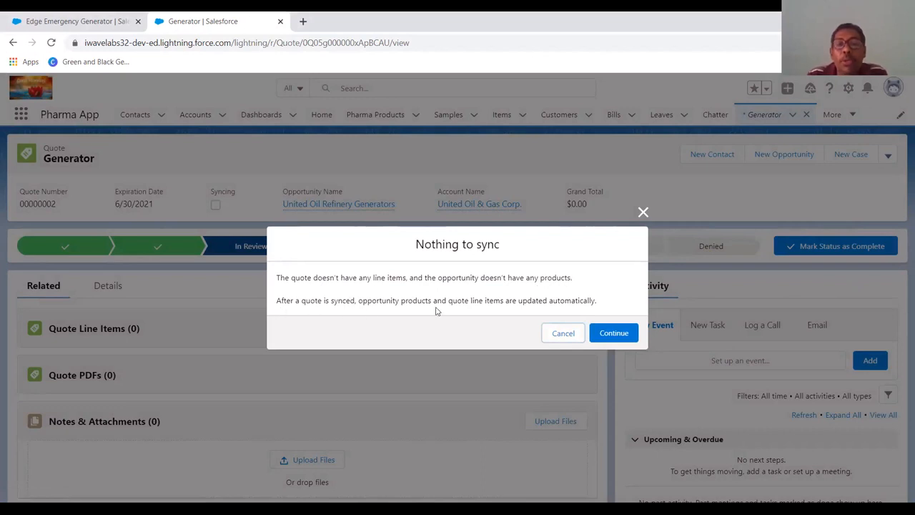
pyautogui.click(609, 334)
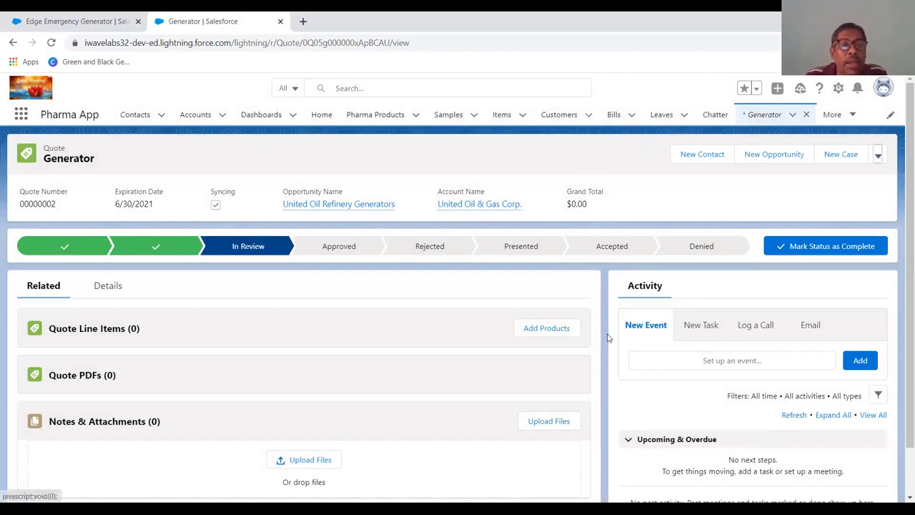
# - Add products to the quote from the Standard New Price Book, selecting GenWatt Propane 500kW
pyautogui.click(556, 335)
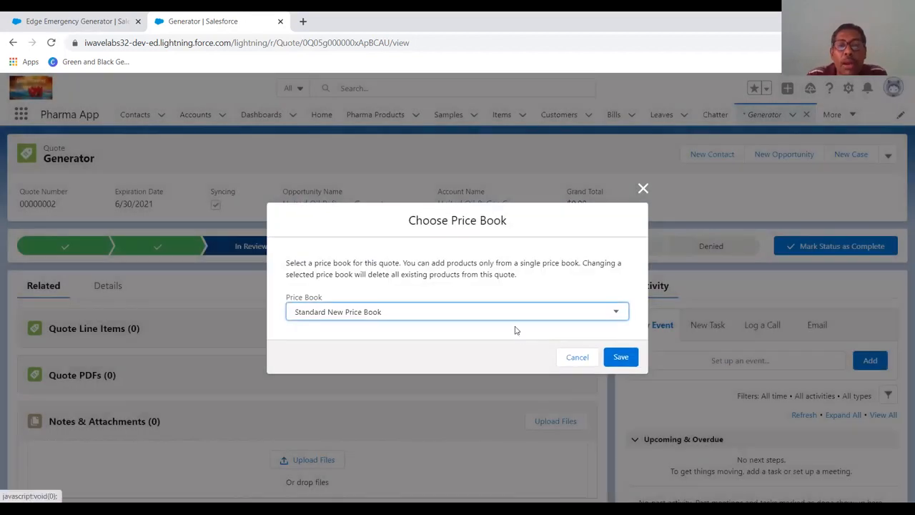
pyautogui.click(512, 324)
pyautogui.click(500, 329)
pyautogui.click(620, 358)
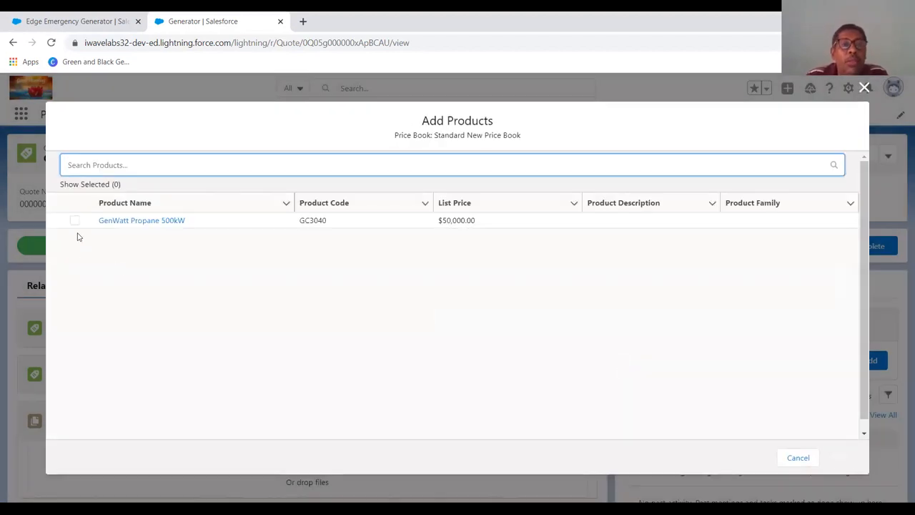
pyautogui.click(75, 221)
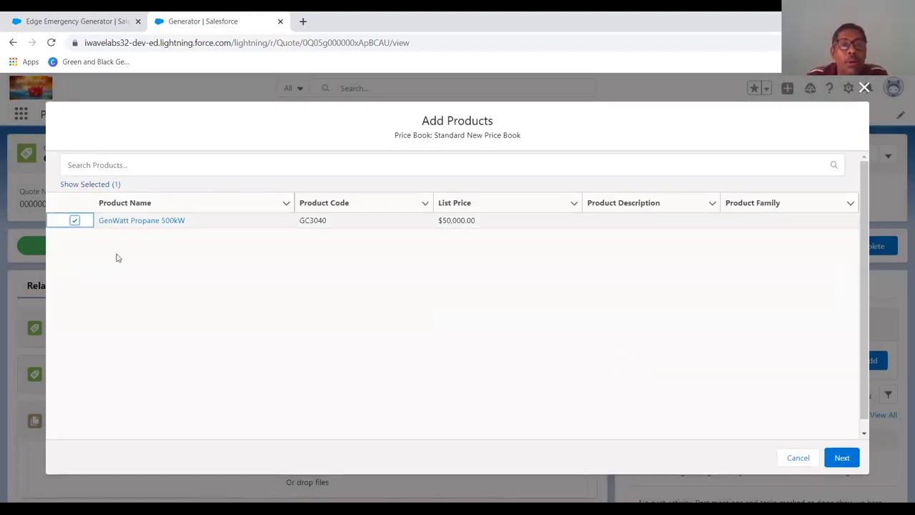
pyautogui.click(842, 458)
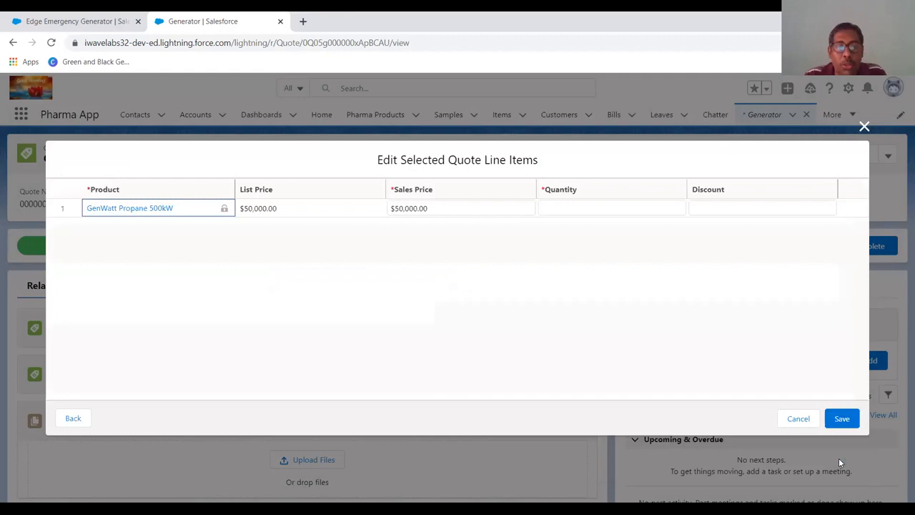
# - Set the GenWatt Propane 500kW line item's sales price to 520000 and quantity to 1, and save the line items
pyautogui.click(451, 209)
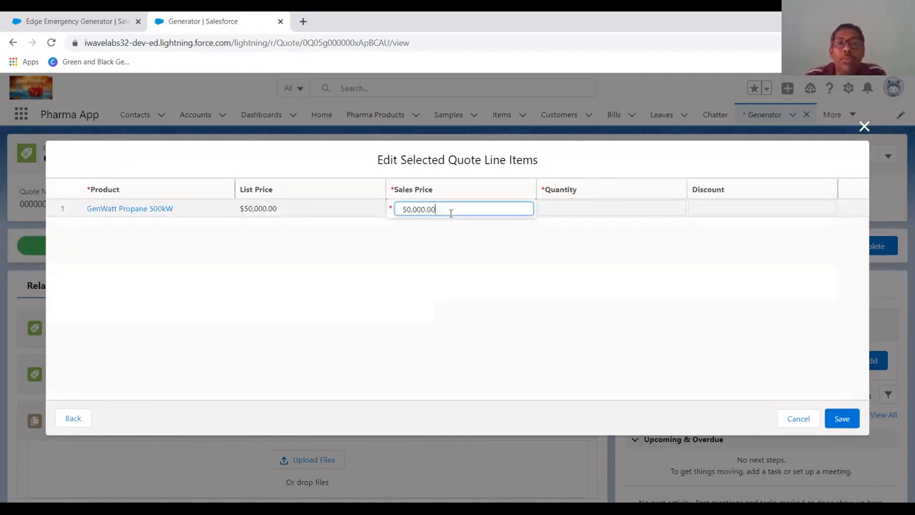
pyautogui.moveTo(435, 211); pyautogui.dragTo(380, 212)
pyautogui.click(381, 214)
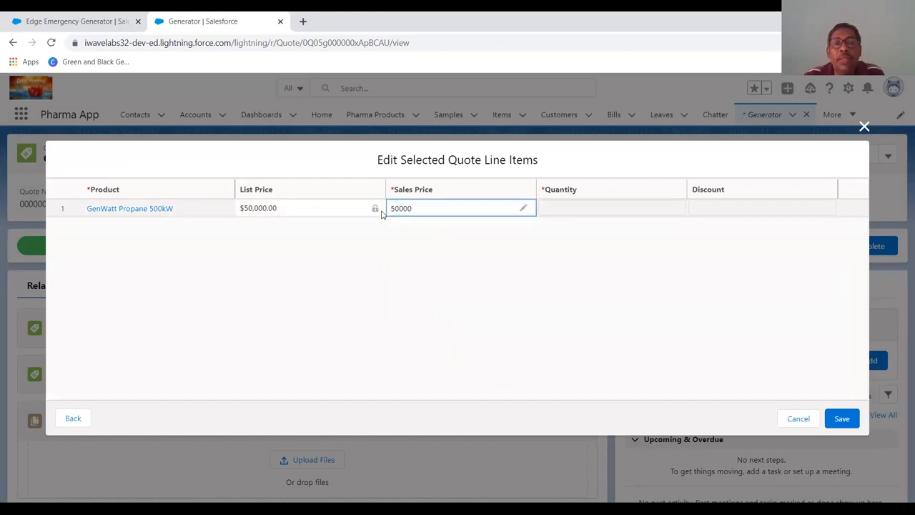
pyautogui.click(523, 208)
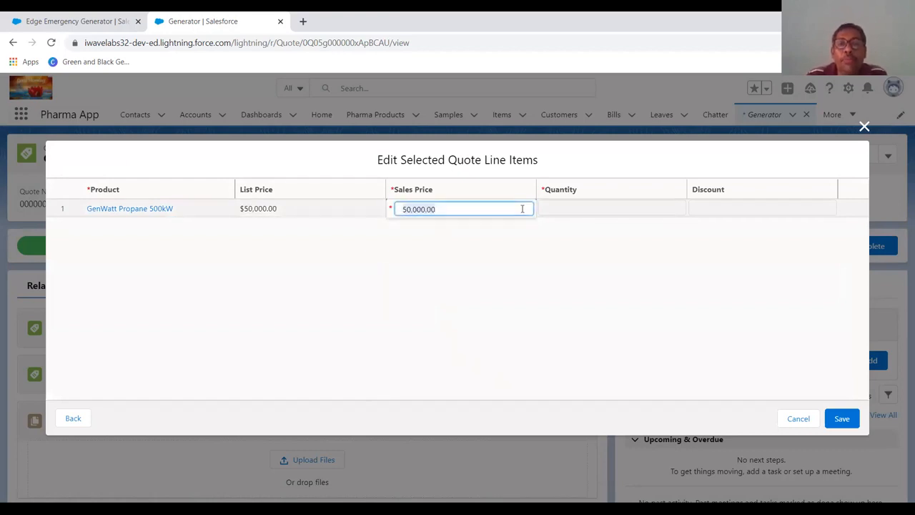
pyautogui.write('520000')
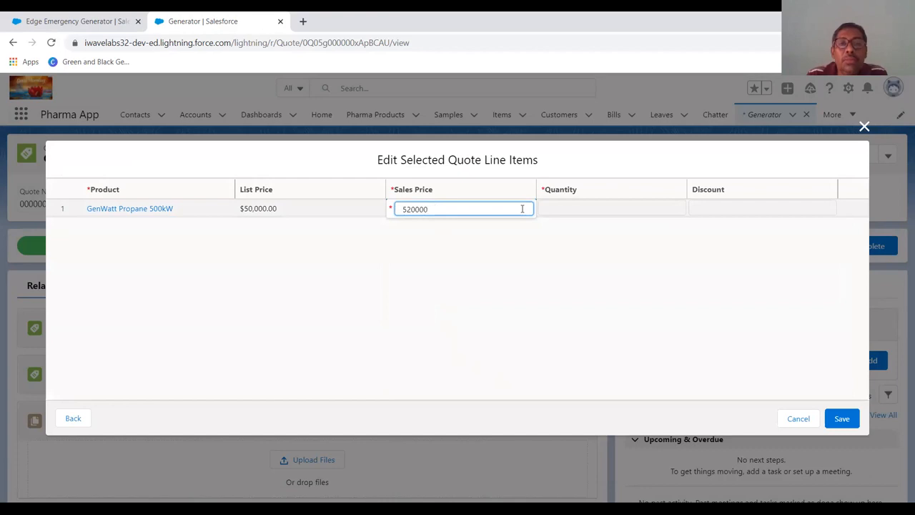
pyautogui.press('Return')
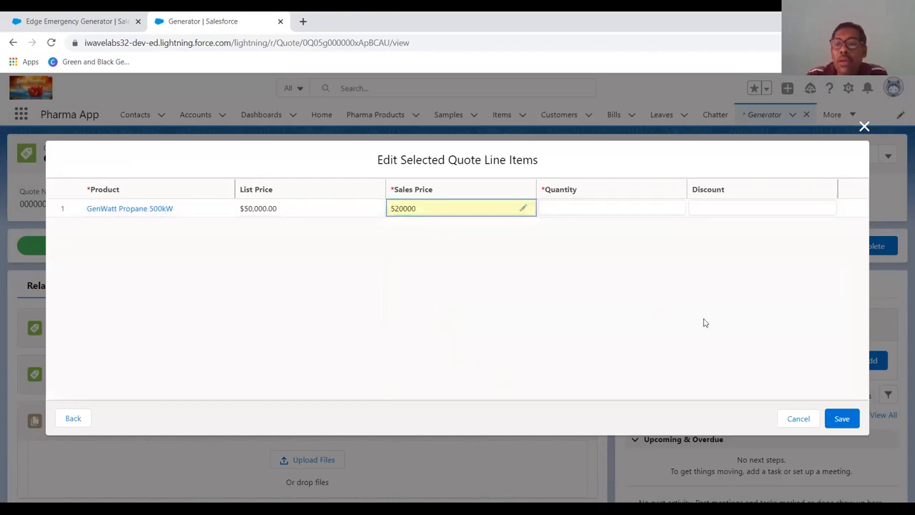
pyautogui.click(836, 422)
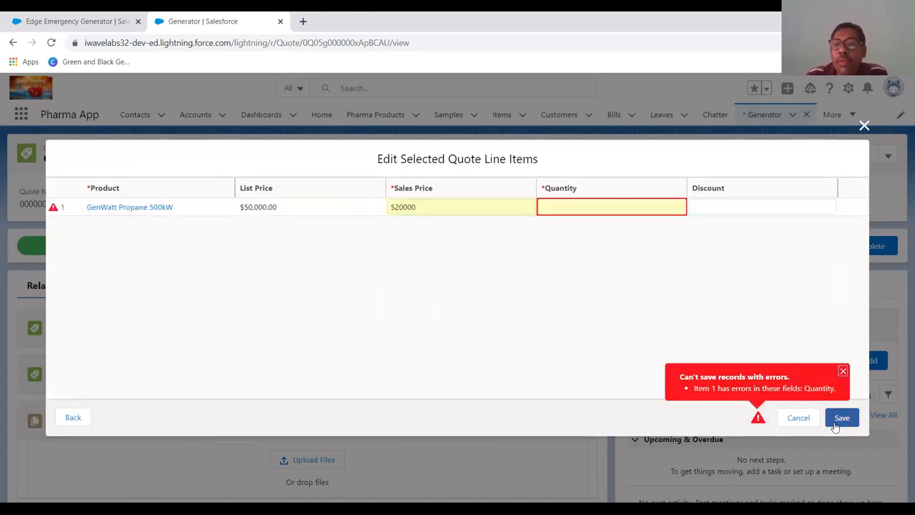
pyautogui.click(570, 210)
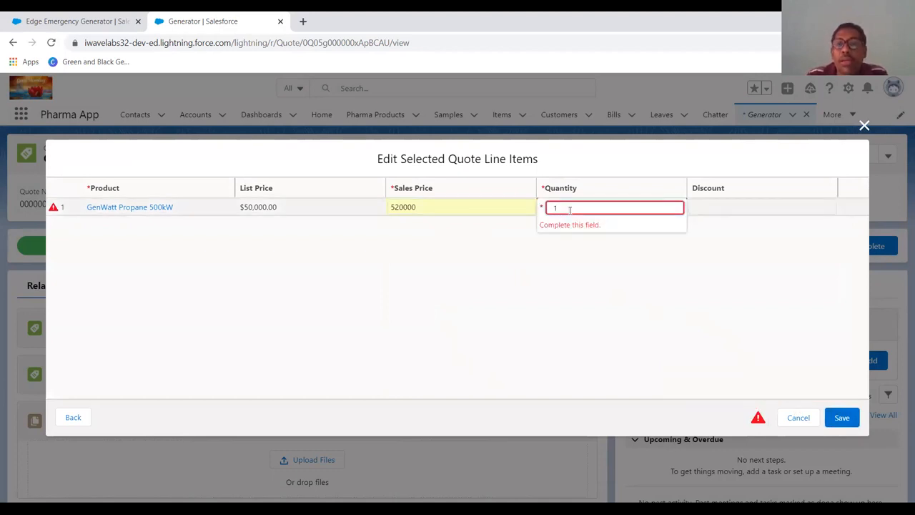
pyautogui.press('Return')
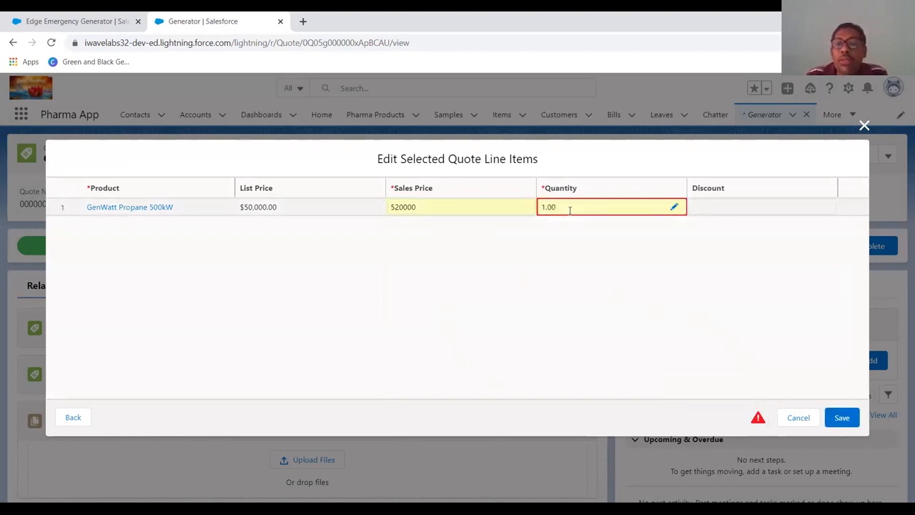
pyautogui.click(841, 417)
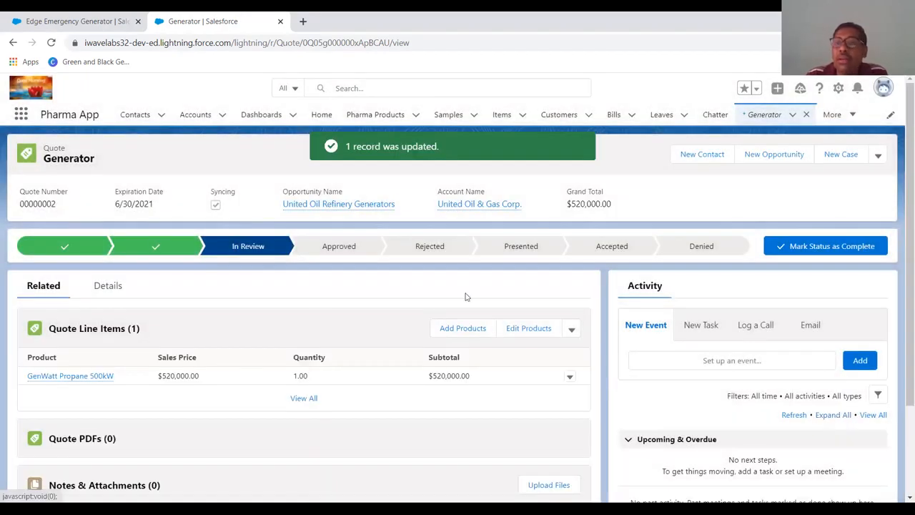
# - Examine the quote's line items, related lists and actions menu
pyautogui.scroll(-1, 399, 347)
pyautogui.scroll(-1, 398, 347)
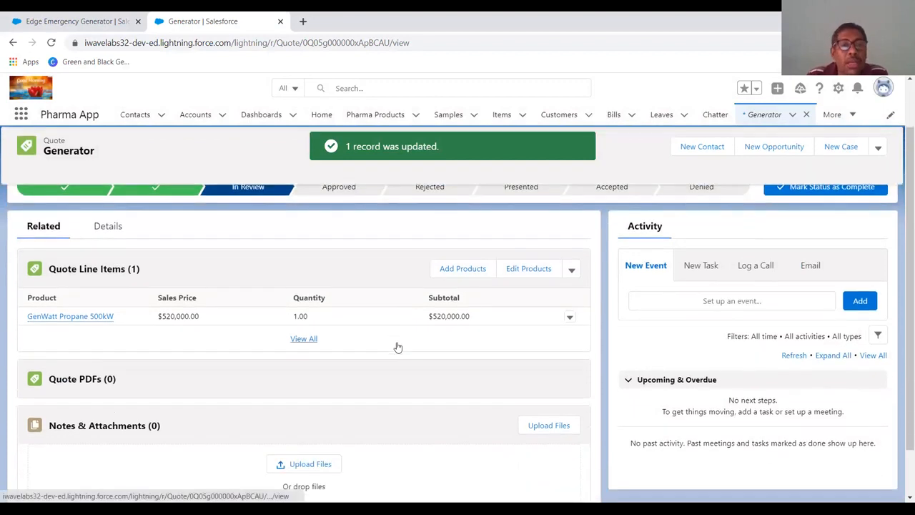
pyautogui.scroll(-2, 398, 347)
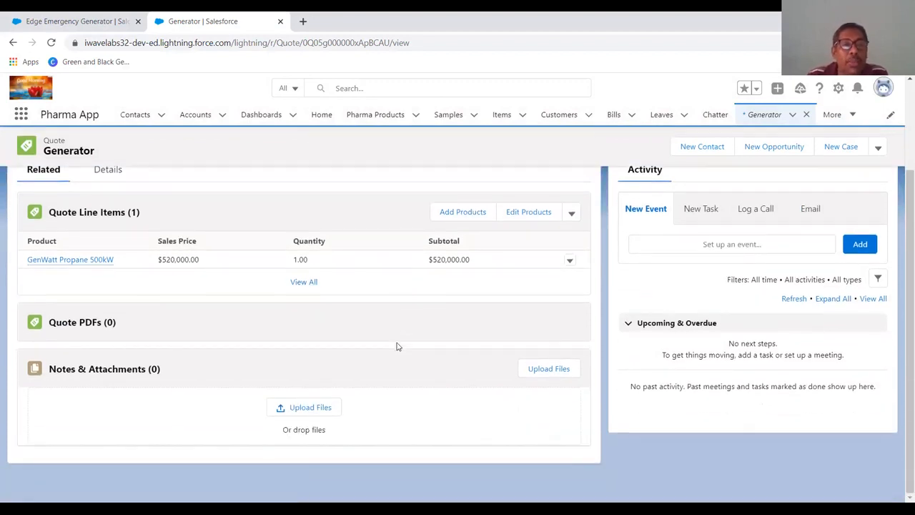
pyautogui.scroll(2, 398, 346)
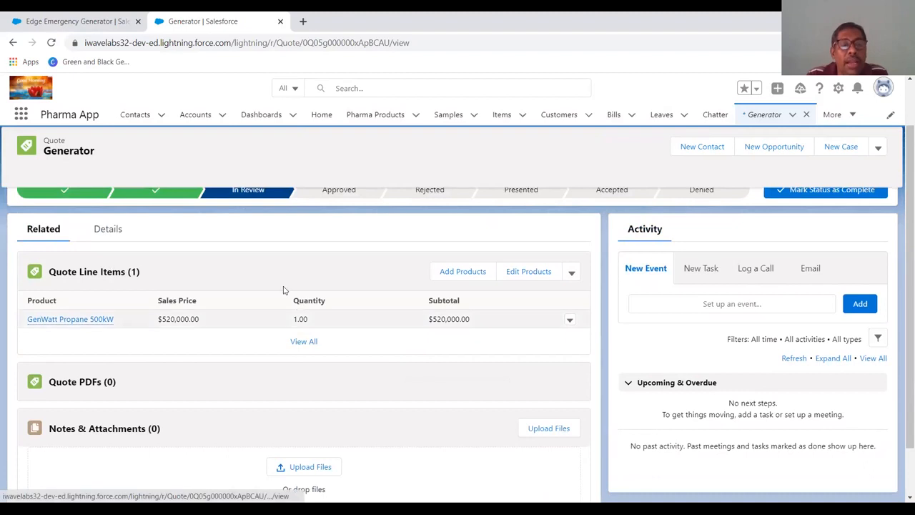
pyautogui.click(876, 147)
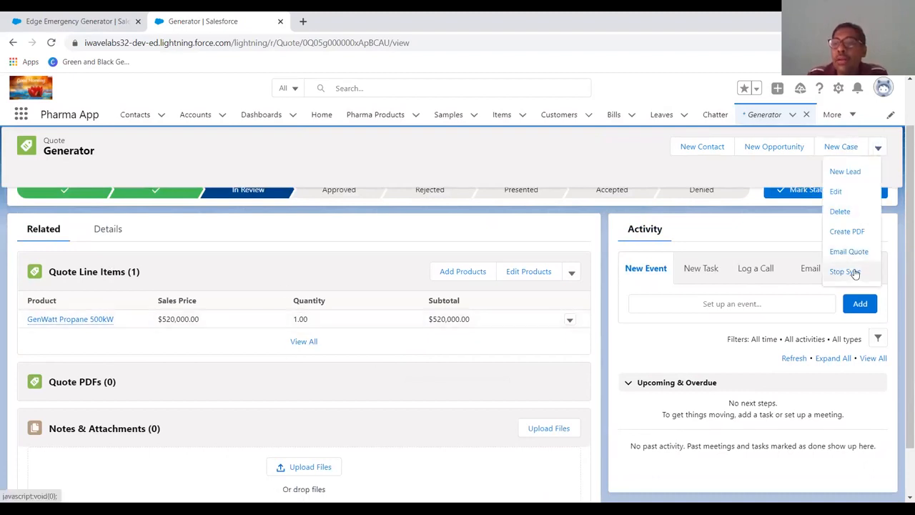
pyautogui.click(380, 389)
pyautogui.scroll(-2, 381, 389)
pyautogui.scroll(3, 380, 389)
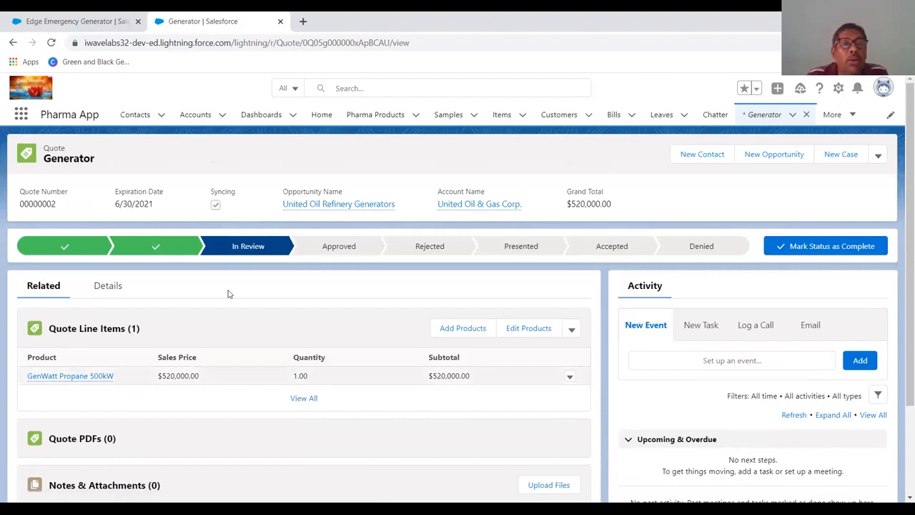
pyautogui.scroll(-2, 355, 299)
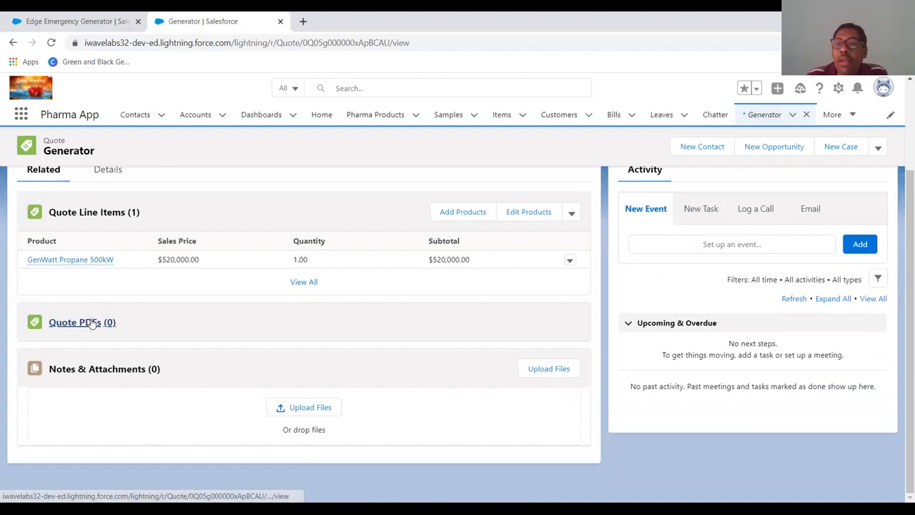
pyautogui.scroll(2, 287, 332)
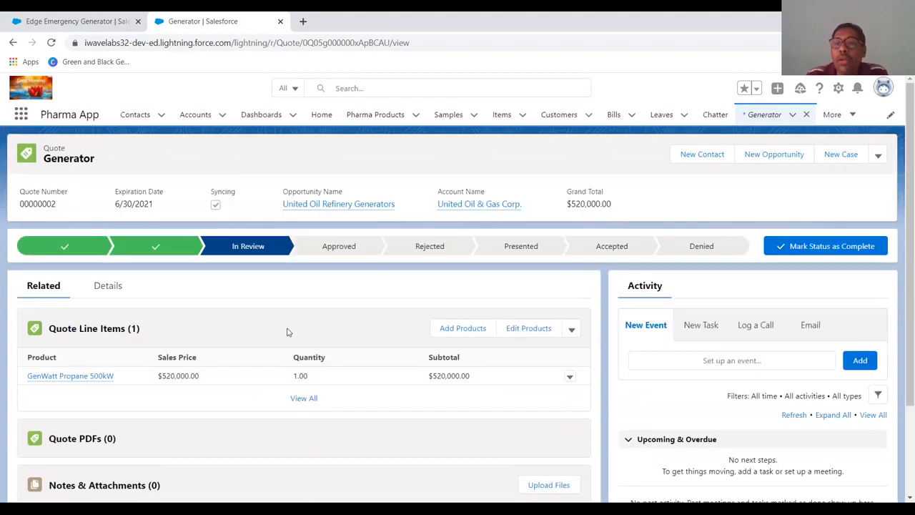
pyautogui.scroll(-2, 287, 332)
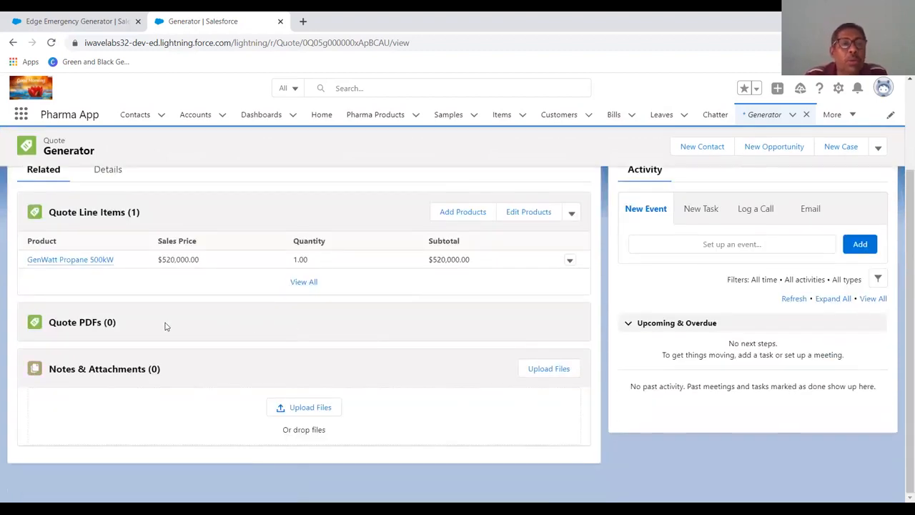
pyautogui.scroll(2, 901, 307)
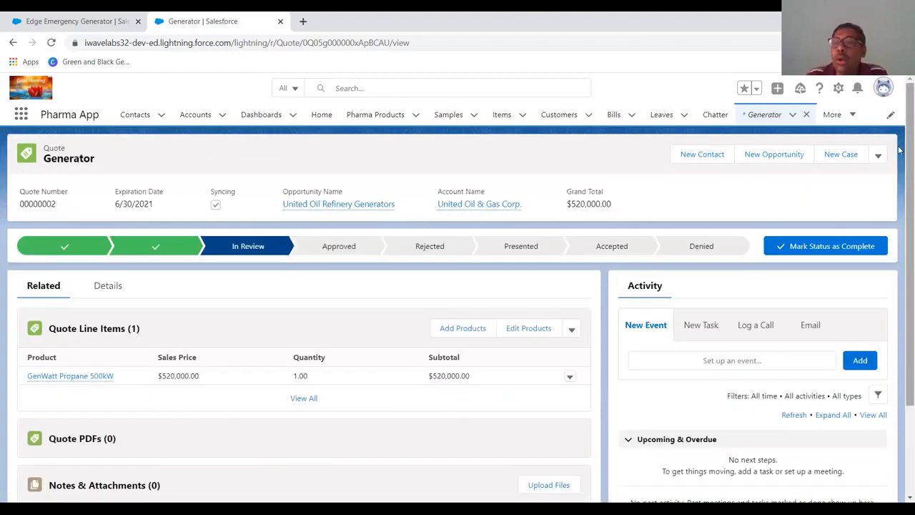
pyautogui.click(879, 155)
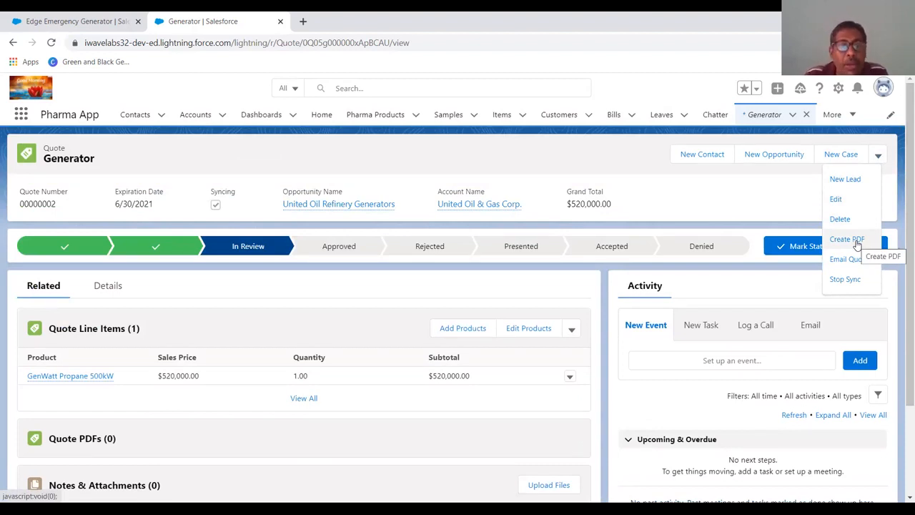
pyautogui.scroll(-2, 217, 370)
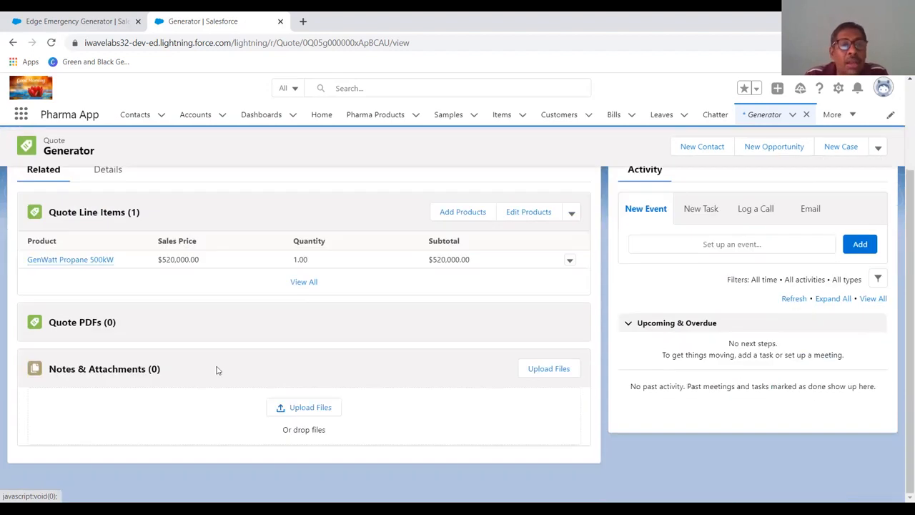
pyautogui.scroll(1, 506, 278)
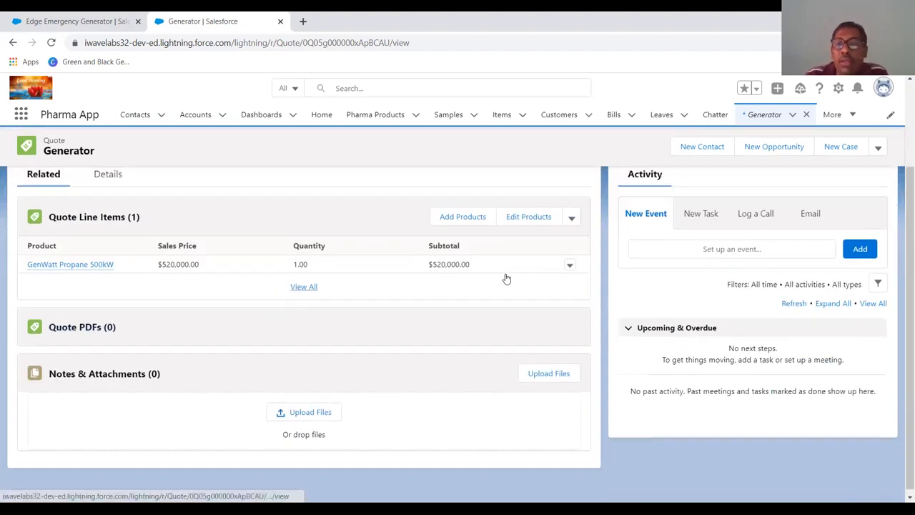
pyautogui.scroll(1, 506, 279)
# - Create a PDF of the Generator quote, review the preview, and save it to the quote with the email option
pyautogui.click(878, 155)
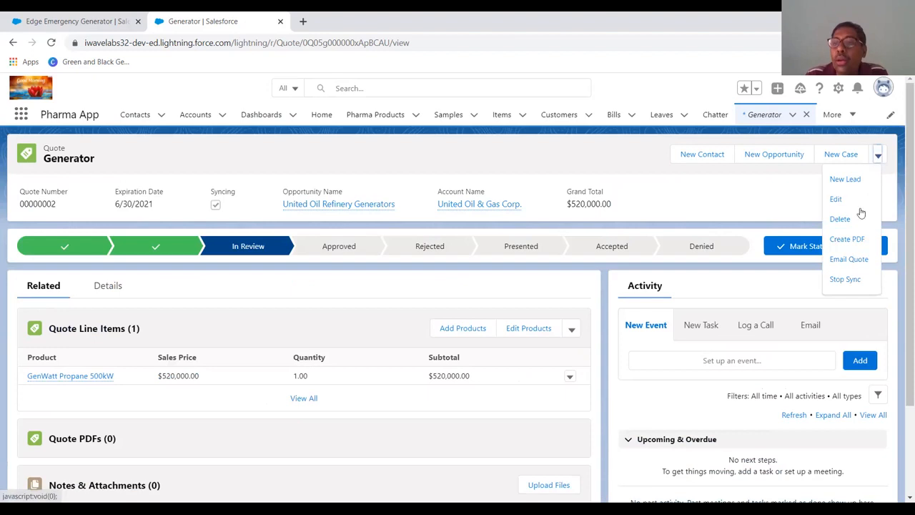
pyautogui.click(860, 241)
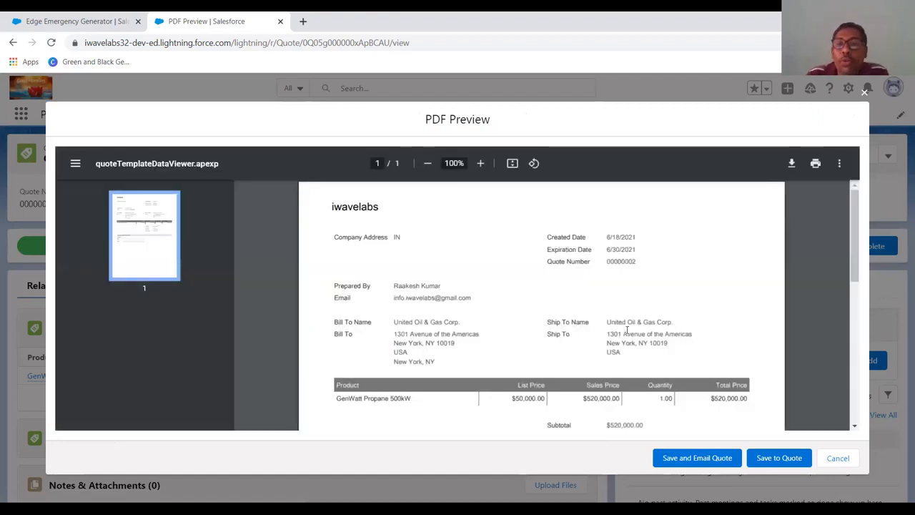
pyautogui.scroll(-4, 687, 227)
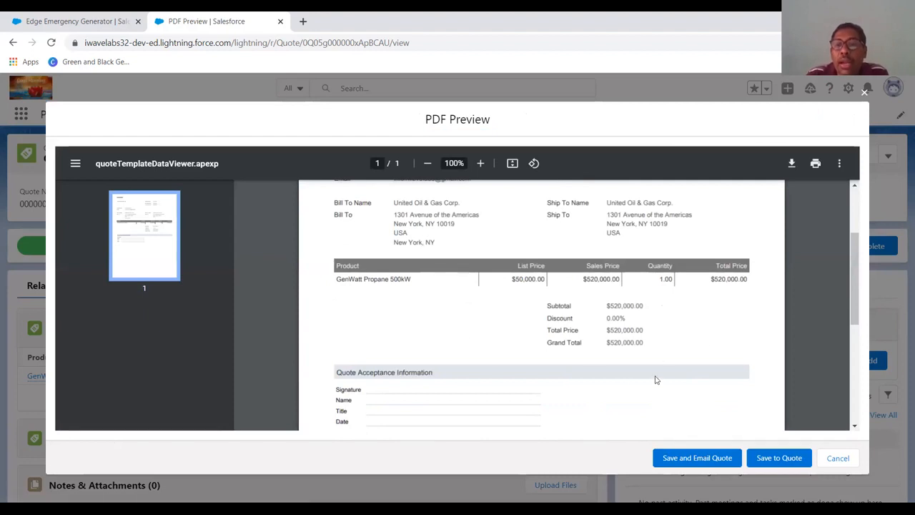
pyautogui.scroll(2, 555, 306)
pyautogui.scroll(-2, 556, 302)
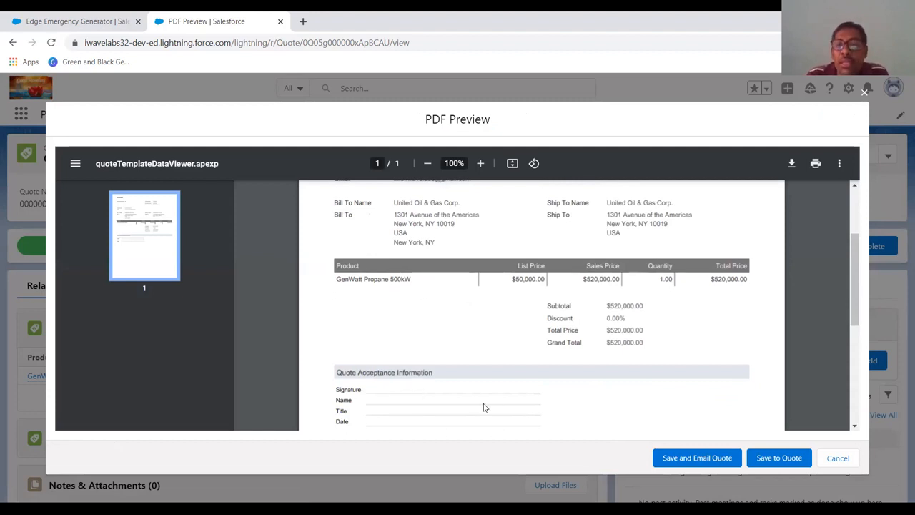
pyautogui.scroll(-2, 484, 405)
pyautogui.scroll(4, 484, 405)
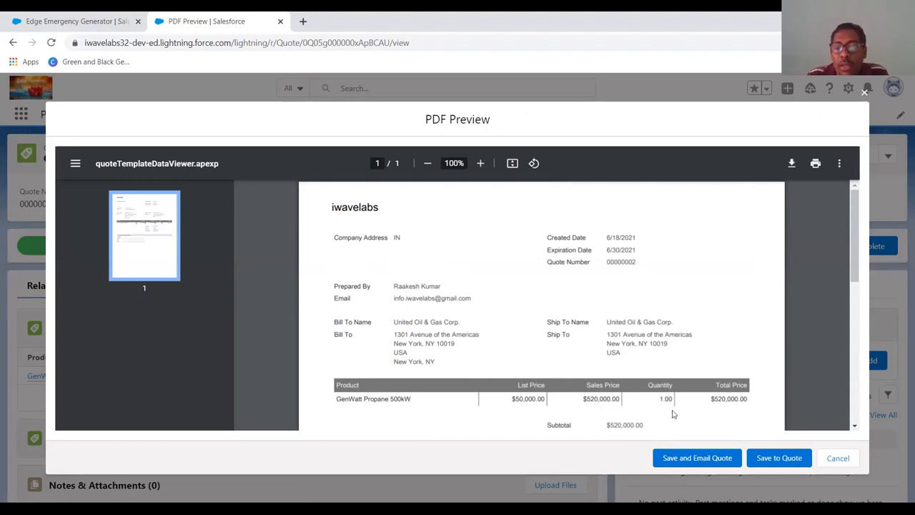
pyautogui.scroll(-1, 719, 376)
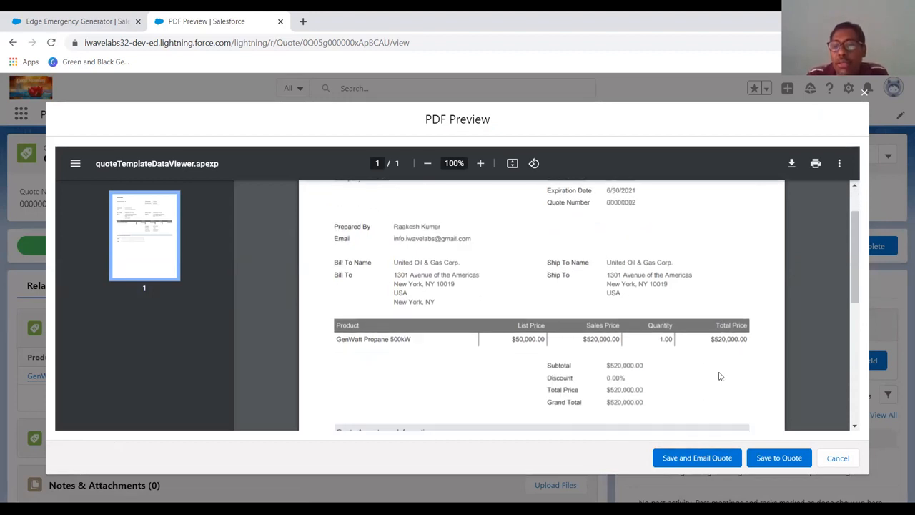
pyautogui.scroll(-2, 700, 342)
pyautogui.scroll(-1, 699, 342)
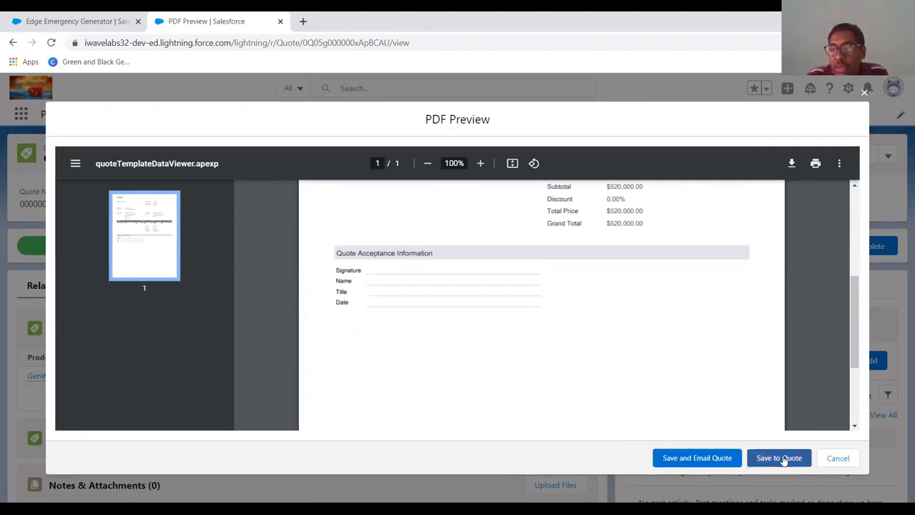
pyautogui.click(704, 458)
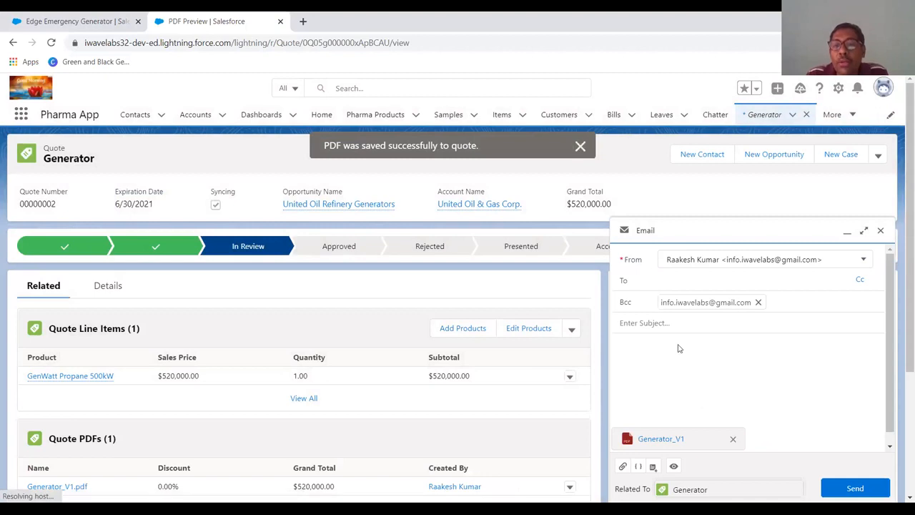
# - Begin the email body with the greeting "Dear Sir" on its own line
pyautogui.click(642, 325)
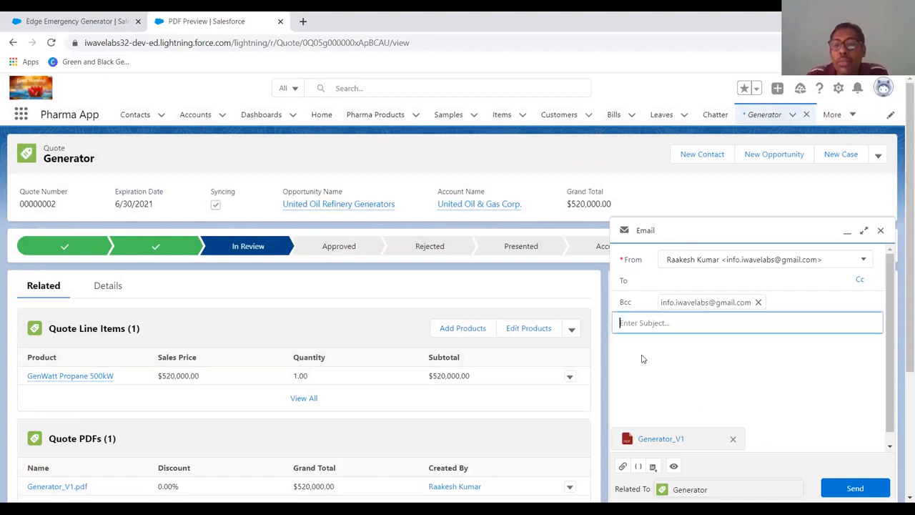
pyautogui.click(648, 400)
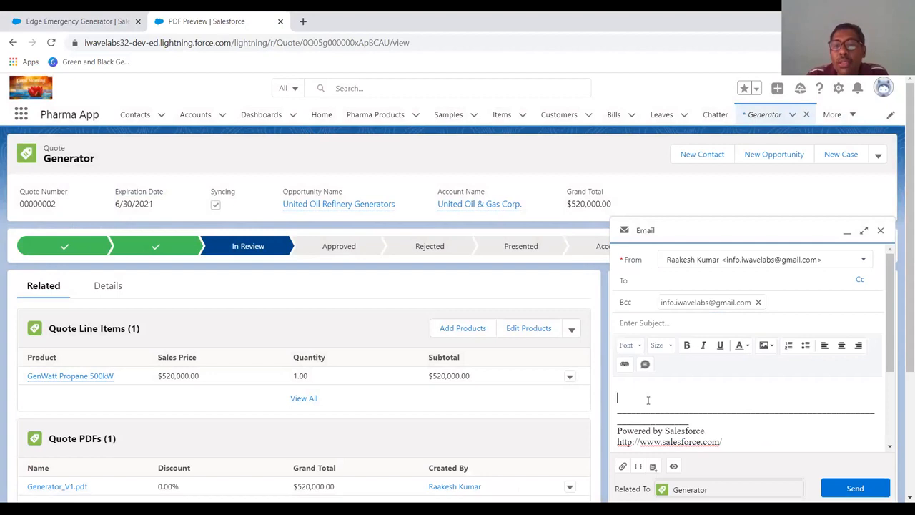
pyautogui.write('Dea')
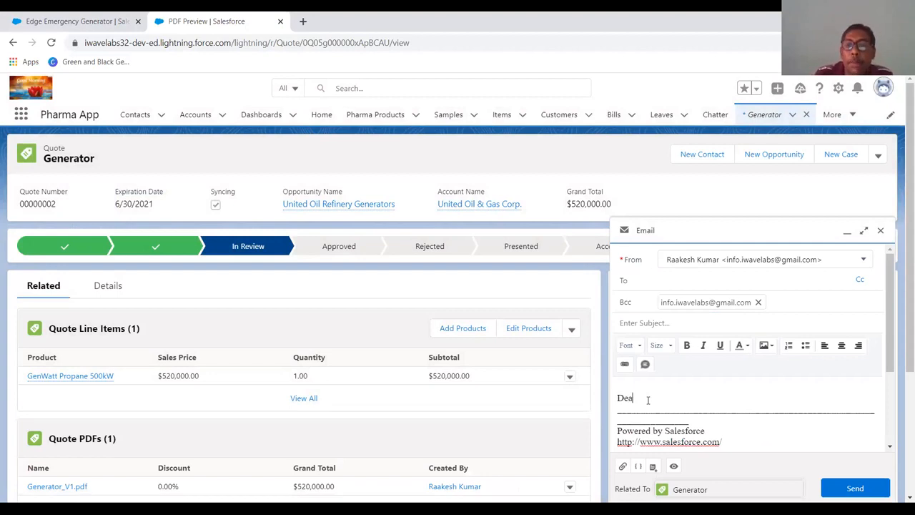
pyautogui.write('r Sir')
pyautogui.press('Return')
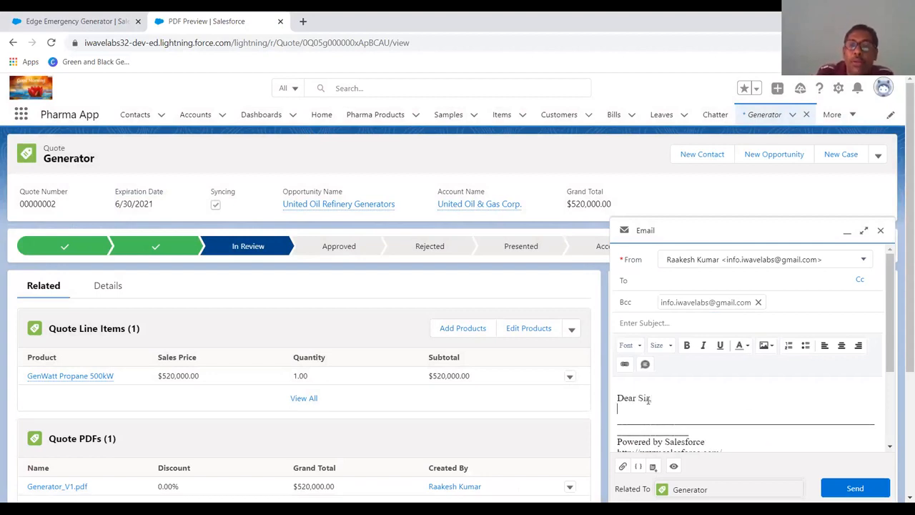
# - Write "Please find attached the quote requested by you." in the email body
pyautogui.write('Pleae')
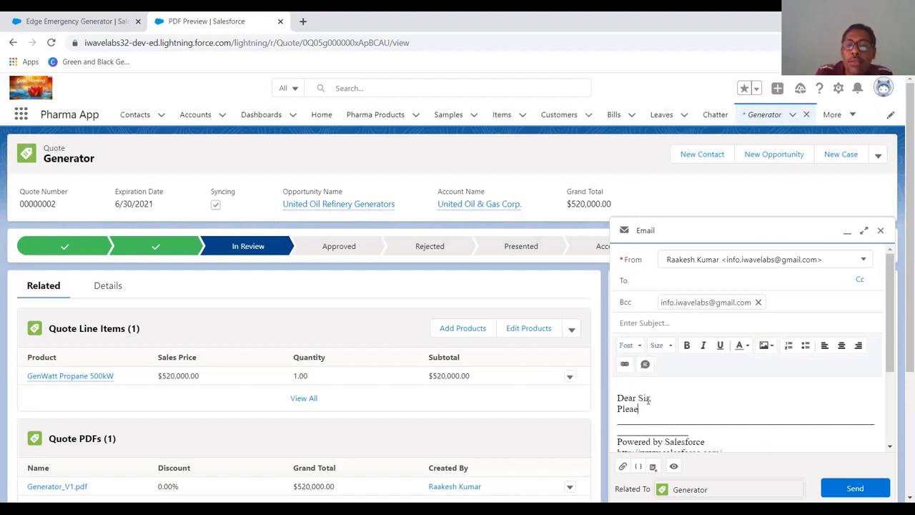
pyautogui.press('BackSpace')
pyautogui.press('BackSpace')
pyautogui.write('ase find attached the questa')
pyautogui.press('BackSpace')
pyautogui.press('BackSpace')
pyautogui.press('BackSpace')
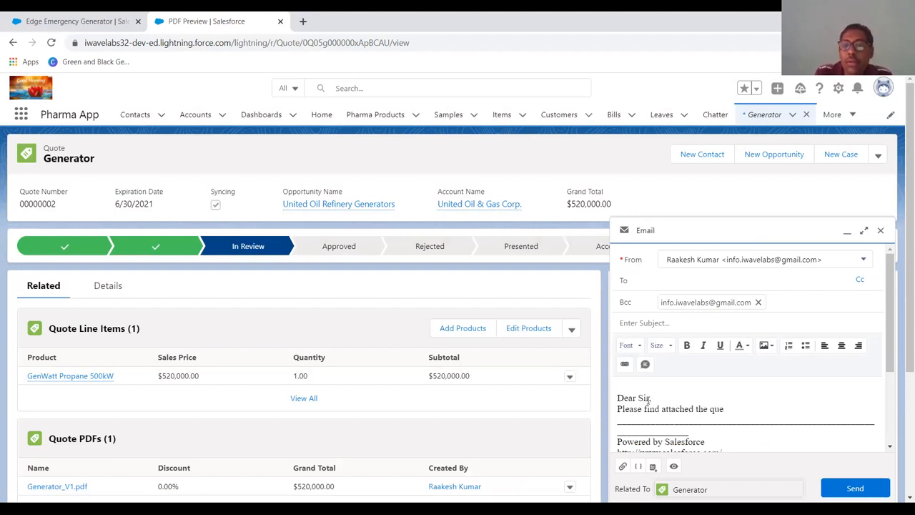
pyautogui.write('ote req')
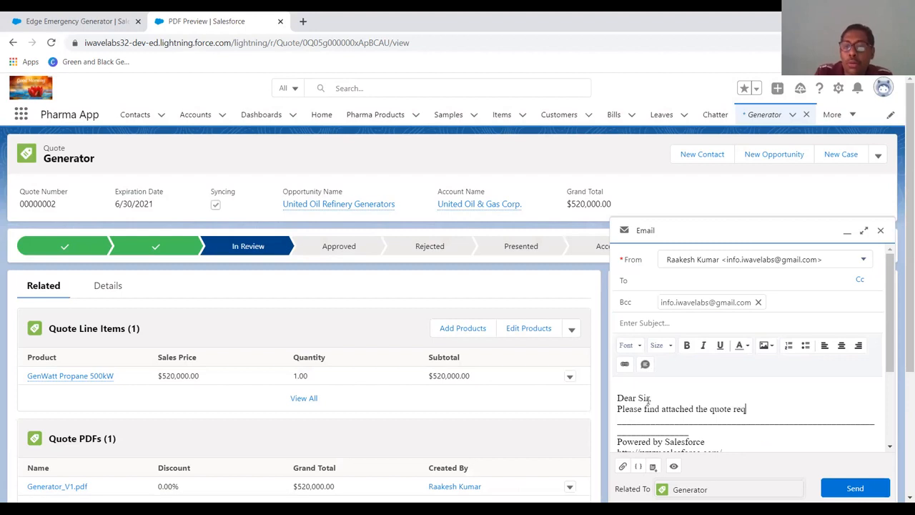
pyautogui.write('uested by y')
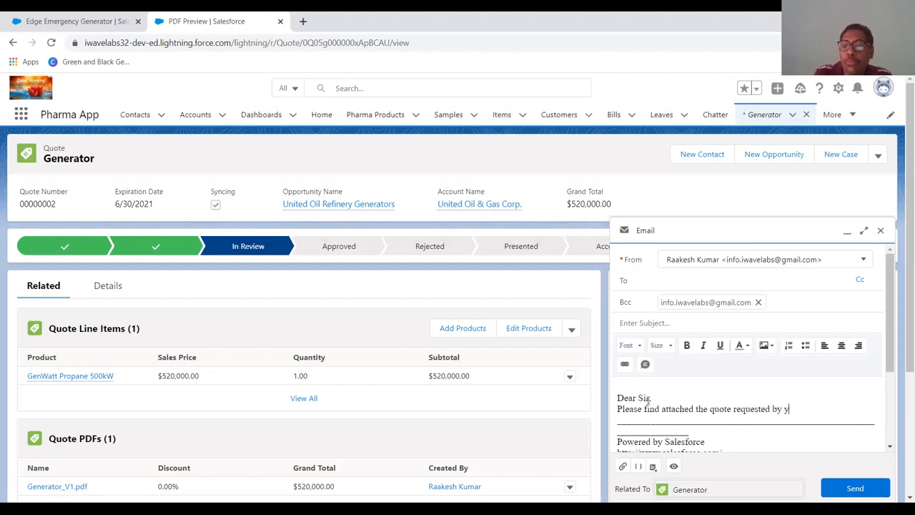
pyautogui.write('ou. KIndl')
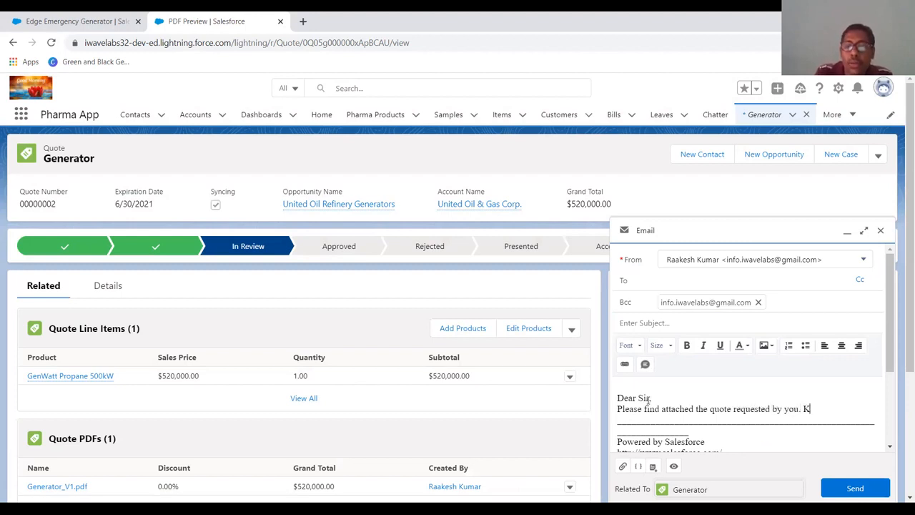
# - Continue the body with "Kindly view quote . Expecting your confirmation as soon as possible."
pyautogui.press('BackSpace')
pyautogui.press('BackSpace')
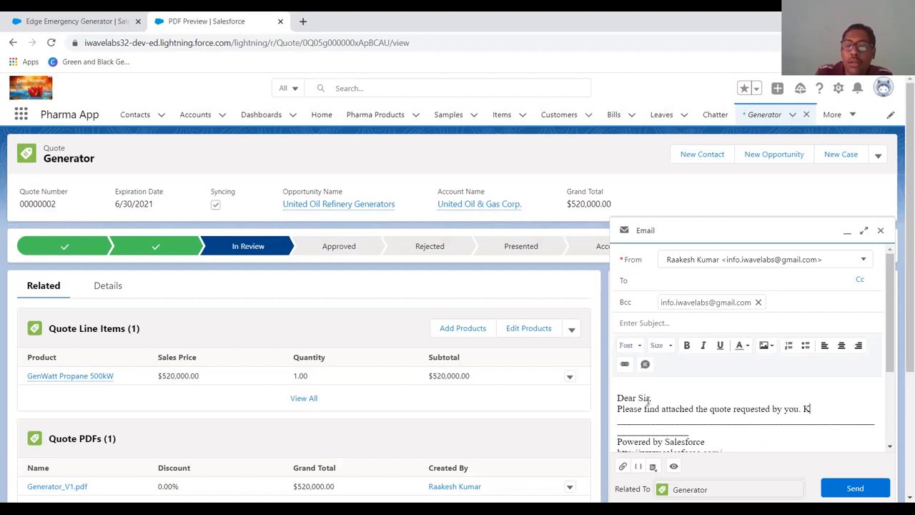
pyautogui.write('ndly ')
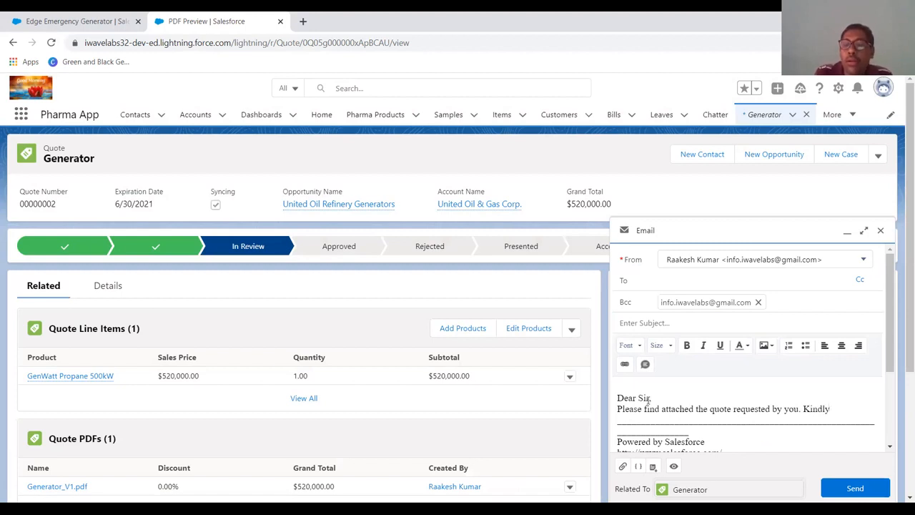
pyautogui.write('view que')
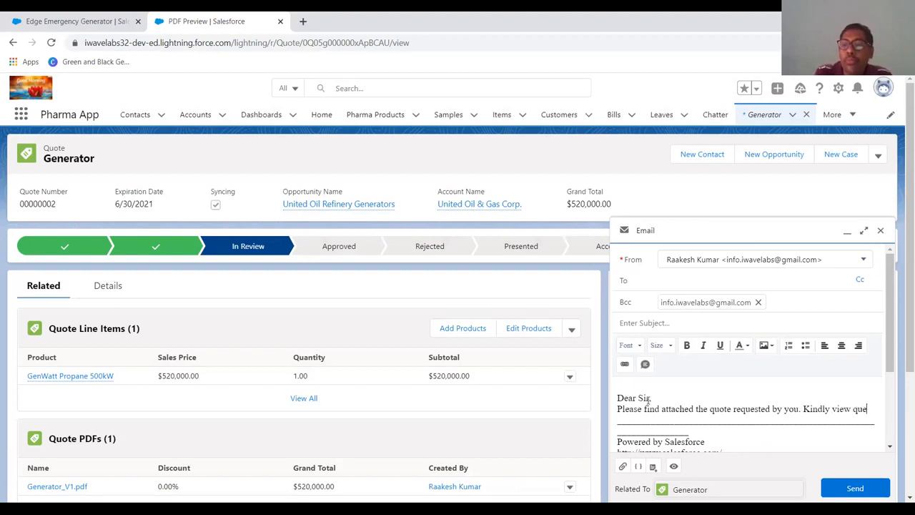
pyautogui.press('BackSpace')
pyautogui.write('ote ')
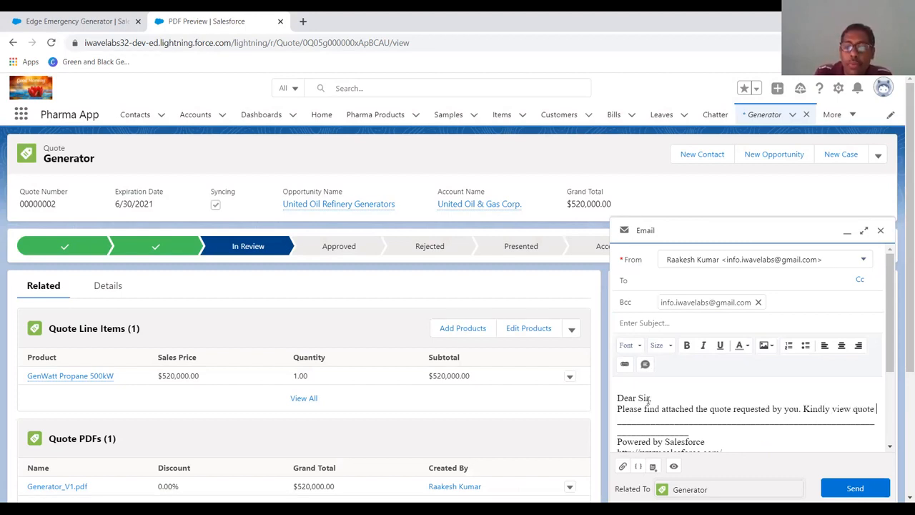
pyautogui.write('.')
pyautogui.write(' Ex')
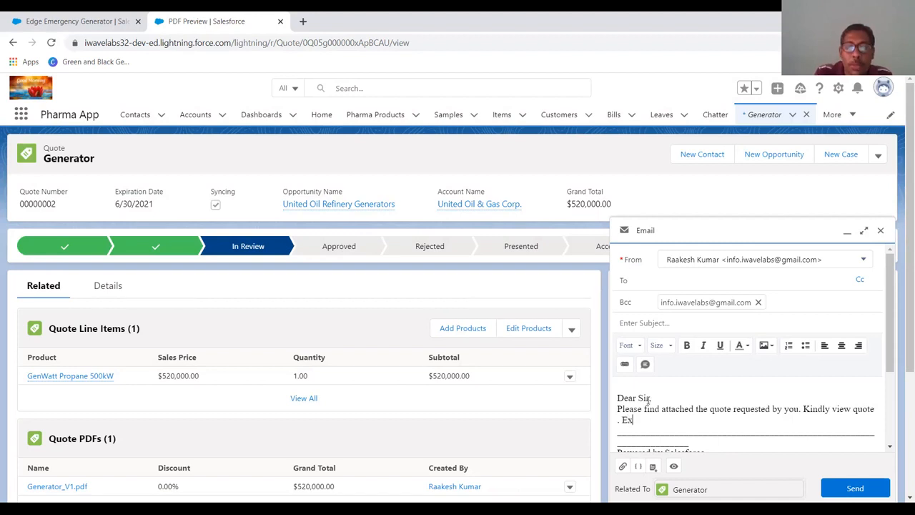
pyautogui.write('pecting your f')
pyautogui.write('fonf')
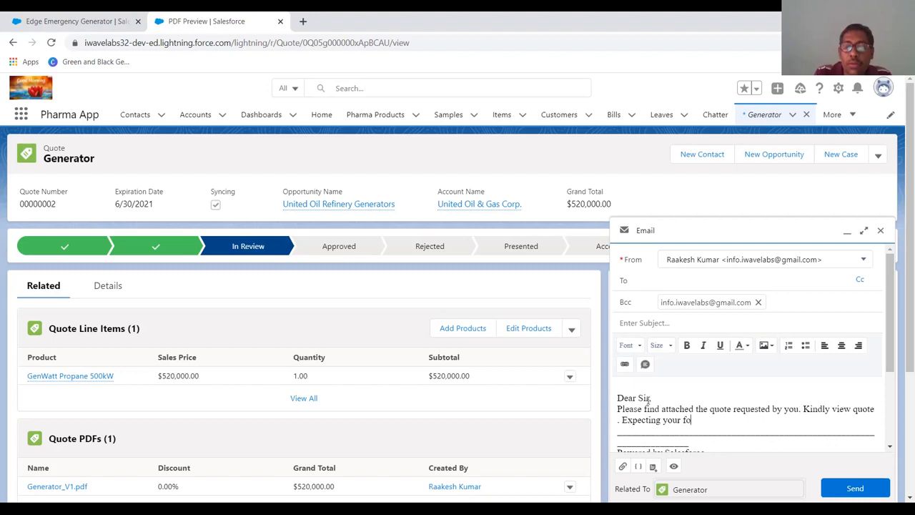
pyautogui.press('BackSpace')
pyautogui.press('BackSpace')
pyautogui.write('confirmation as soon as possible.')
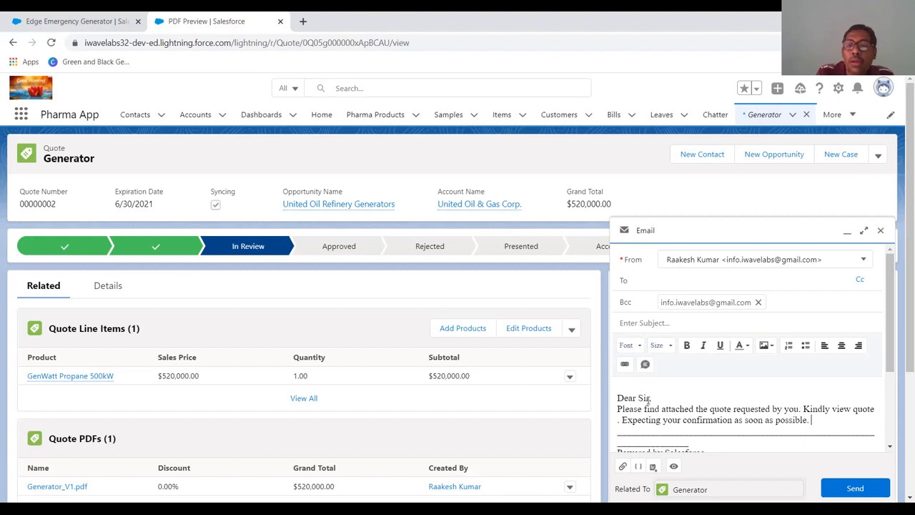
pyautogui.write(' Awa')
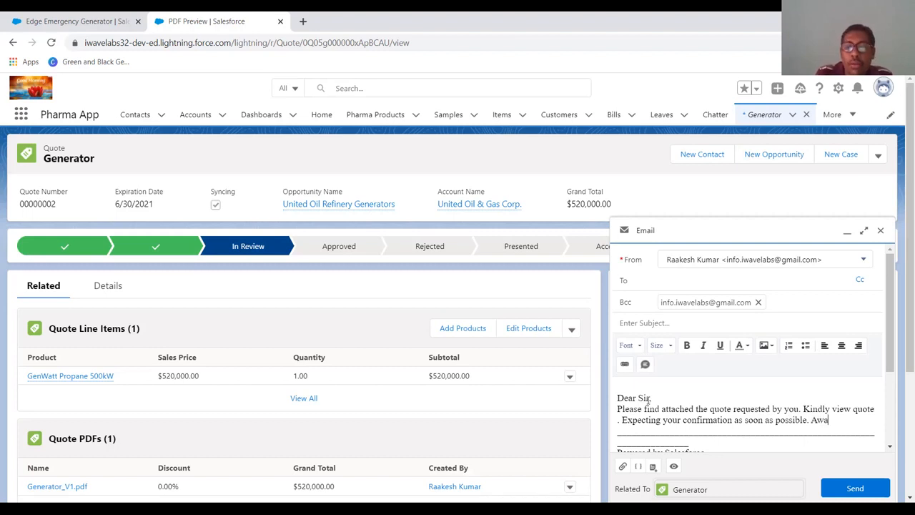
pyautogui.write('iting ')
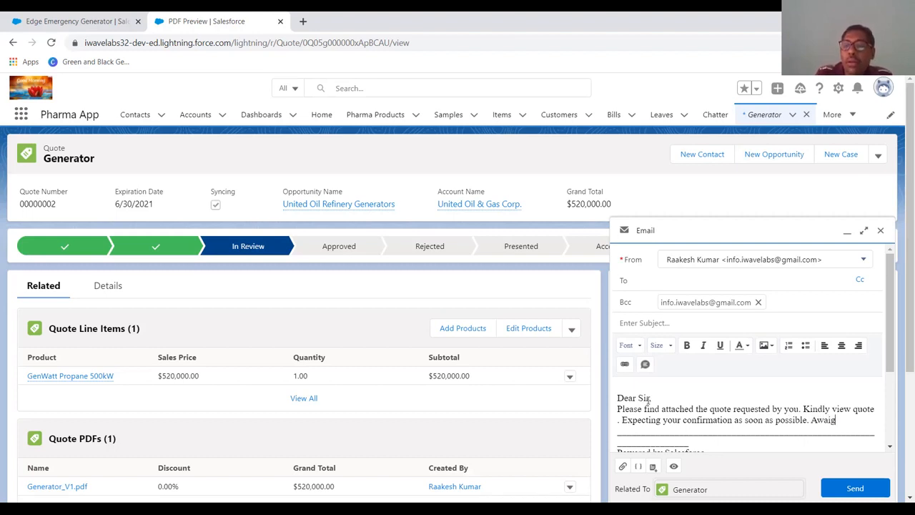
pyautogui.write('for your')
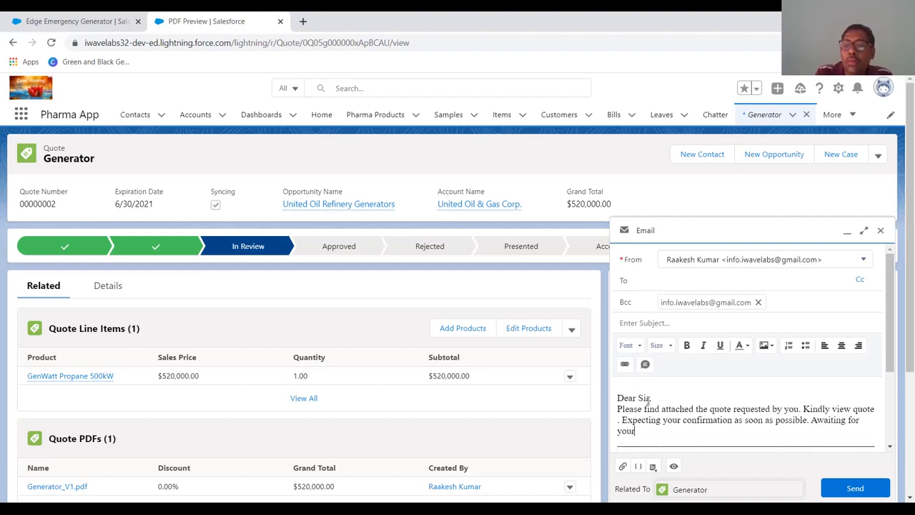
pyautogui.write(' repl')
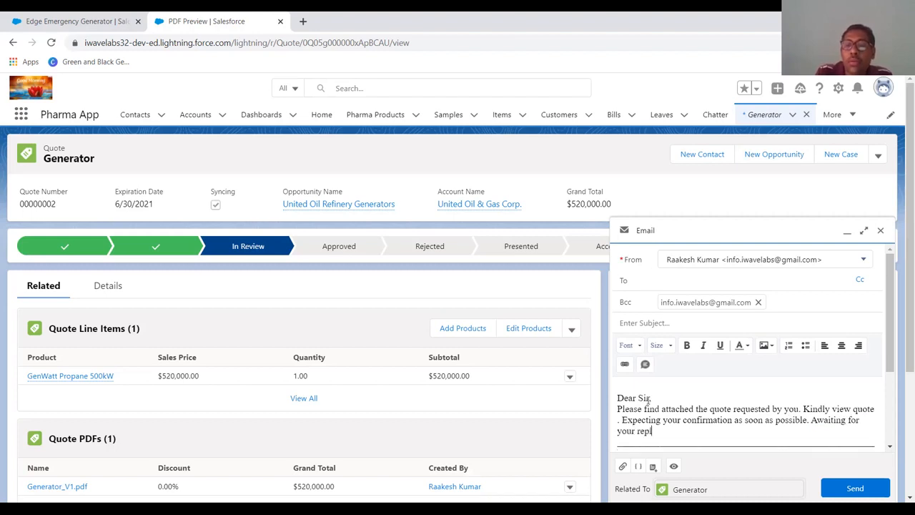
pyautogui.write('y.')
# - Add "Awaiting for your reply." to the body and start a new line
pyautogui.press('Return')
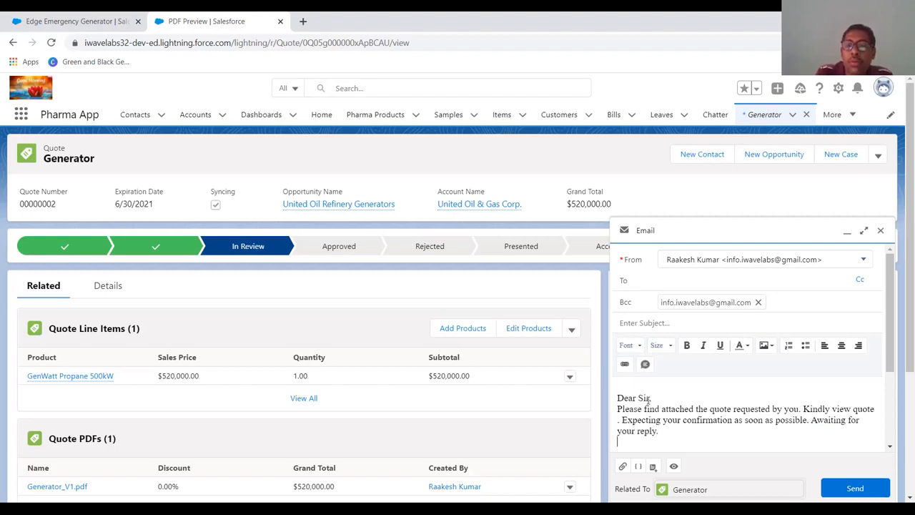
# - Sign off with "Regards" followed by the sender's name on the next line
pyautogui.write('Regar')
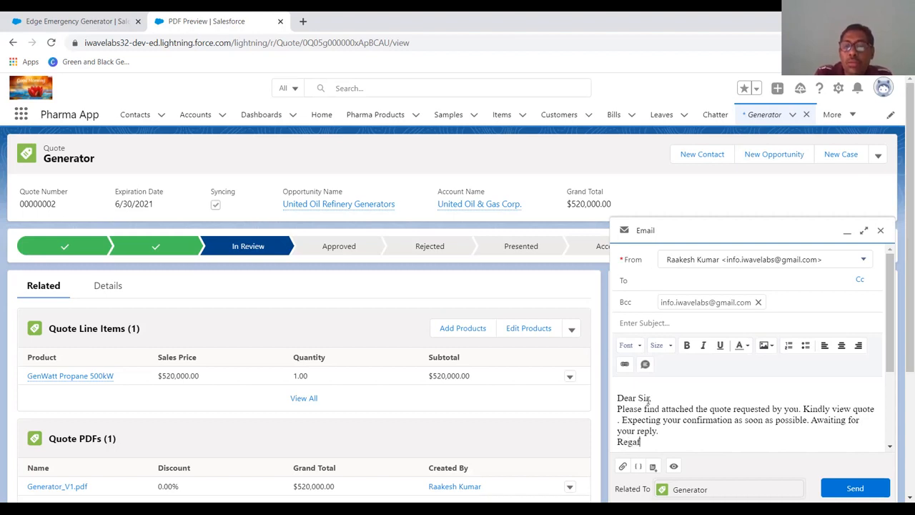
pyautogui.write('ds')
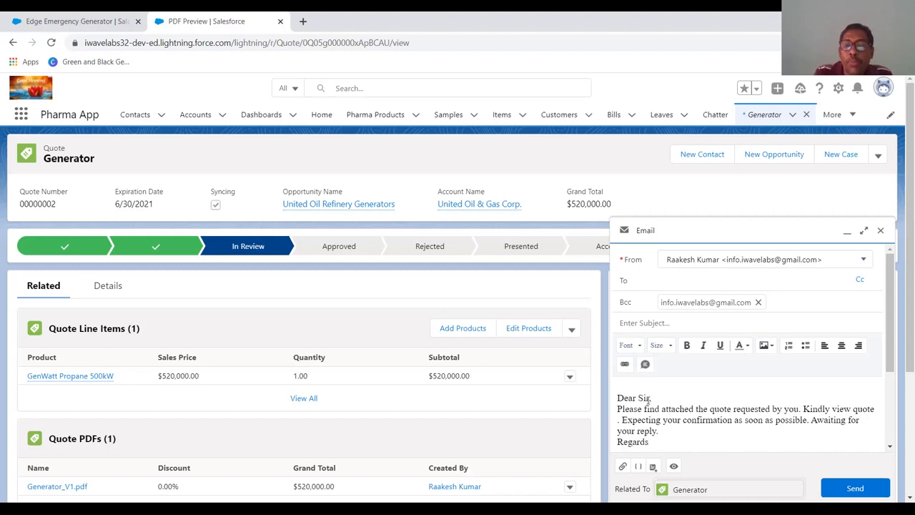
pyautogui.press('Return')
pyautogui.write('Lenin')
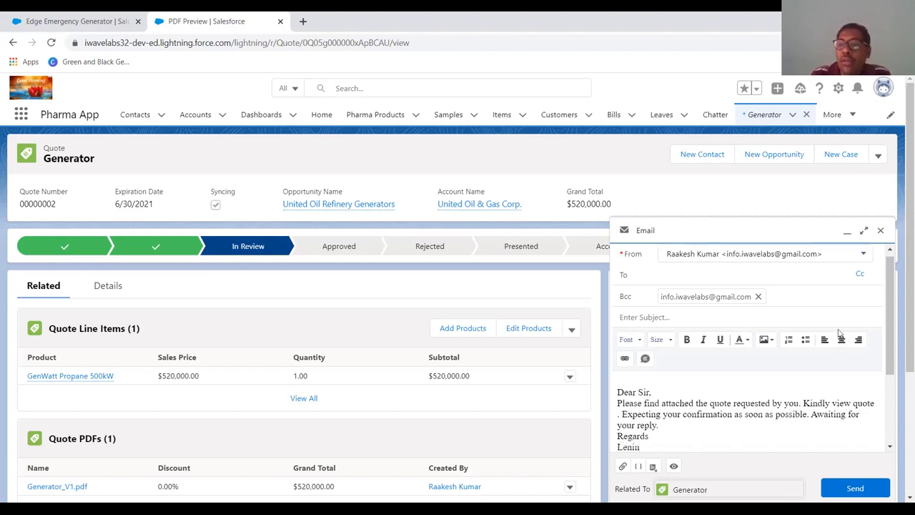
# - Add the sender's organisation name as a further signature line below the name
pyautogui.moveTo(889, 331); pyautogui.dragTo(889, 372)
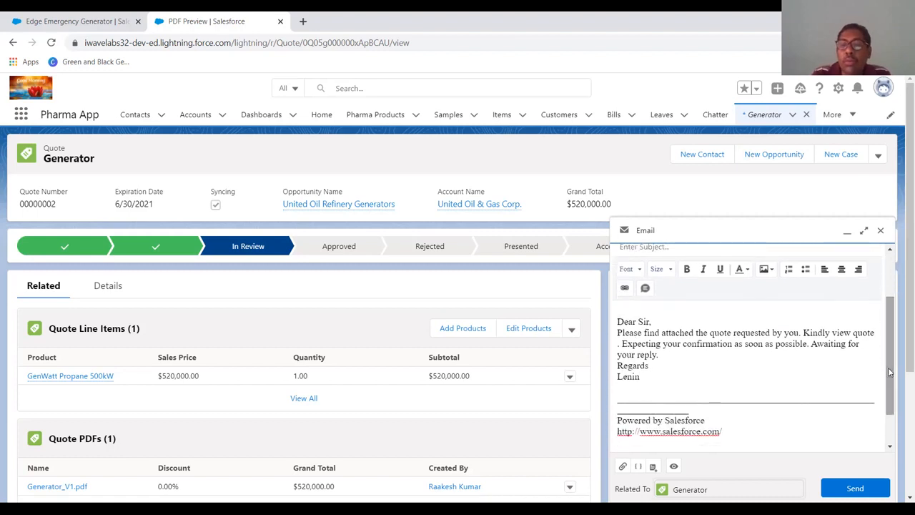
pyautogui.click(627, 376)
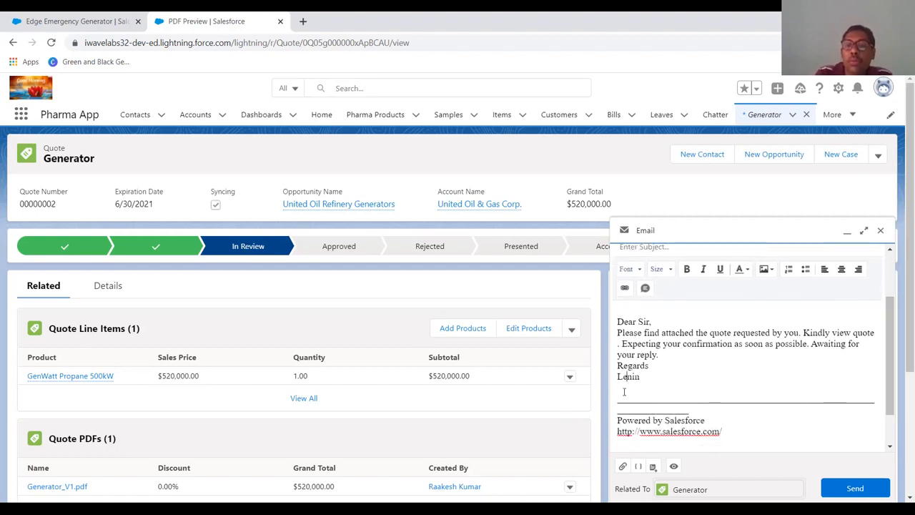
pyautogui.write('Urja Major')
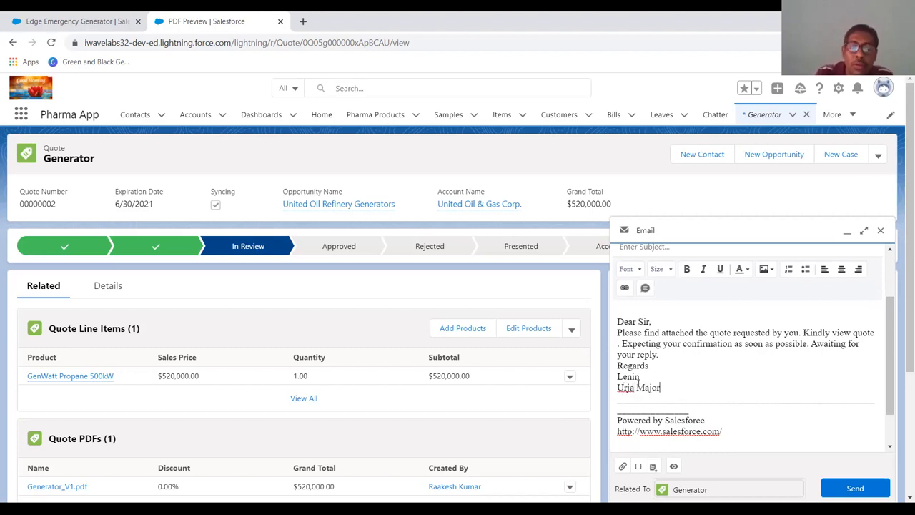
# - Extend the organisation signature line to read "Urja Major - Generator Division"
pyautogui.write('istri')
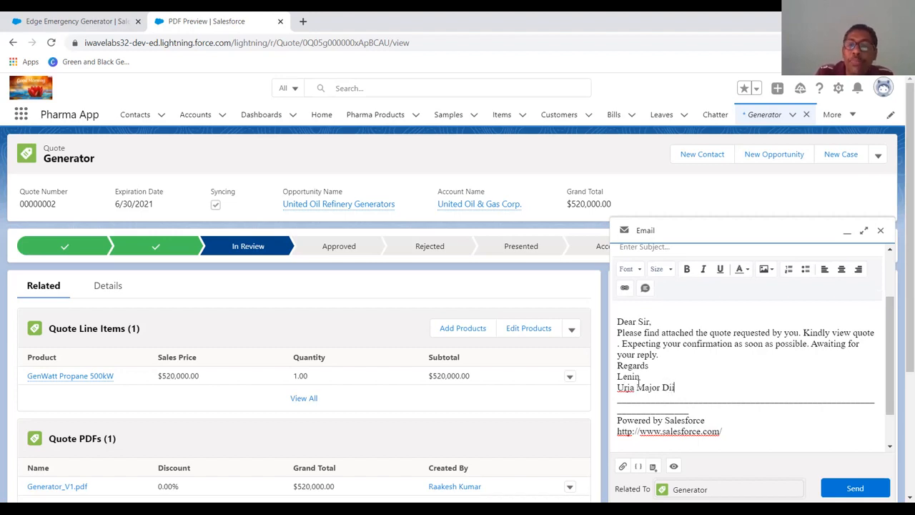
pyautogui.press('BackSpace')
pyautogui.press('BackSpace')
pyautogui.press('BackSpace')
pyautogui.press('BackSpace')
pyautogui.press('BackSpace')
pyautogui.press('BackSpace')
pyautogui.write('- Genrator')
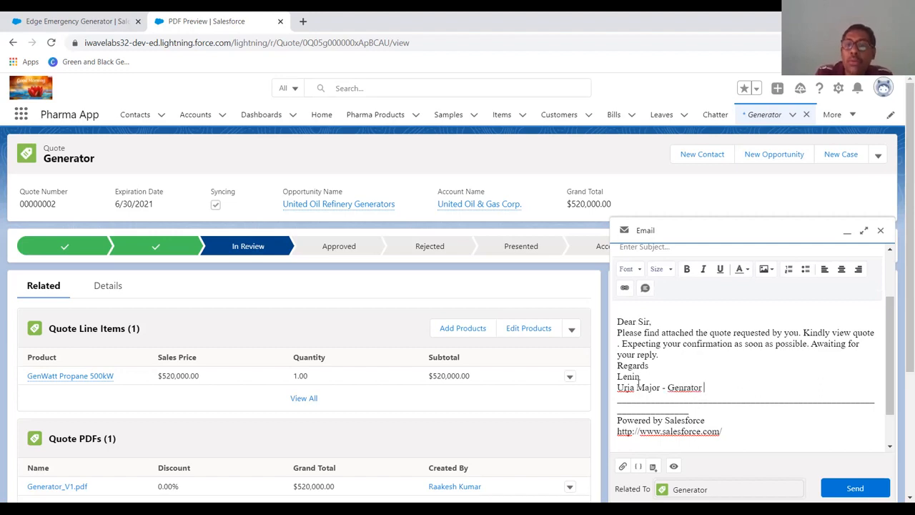
pyautogui.press('Left')
pyautogui.press('Left')
pyautogui.press('Left')
pyautogui.write('e')
pyautogui.press('Right')
pyautogui.press('Right')
pyautogui.write('Division')
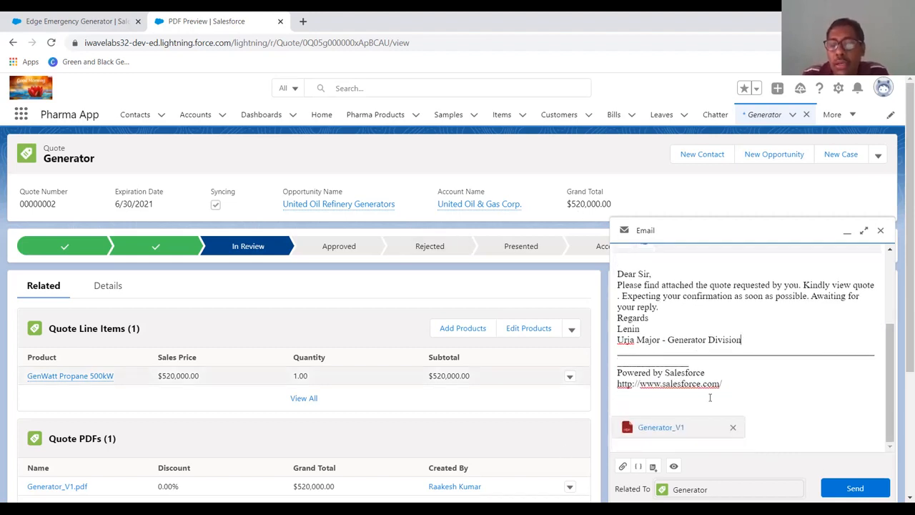
# - Send the email with the Generator_V1 attachment, ticking "Don't show this message again" before attaching and sending
pyautogui.click(853, 489)
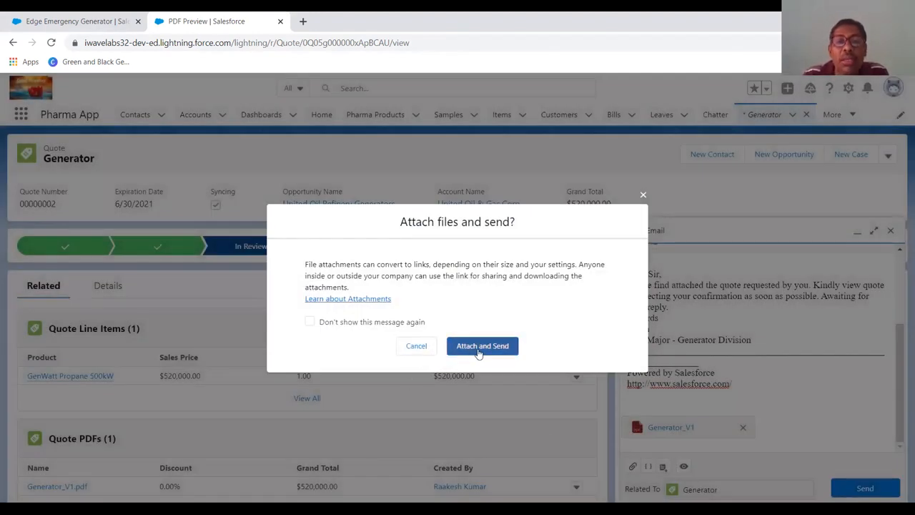
pyautogui.click(412, 324)
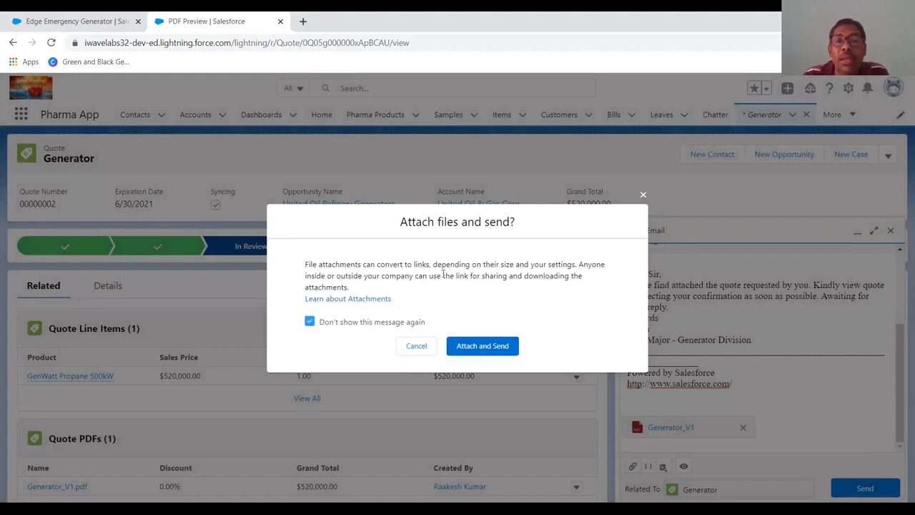
pyautogui.click(486, 346)
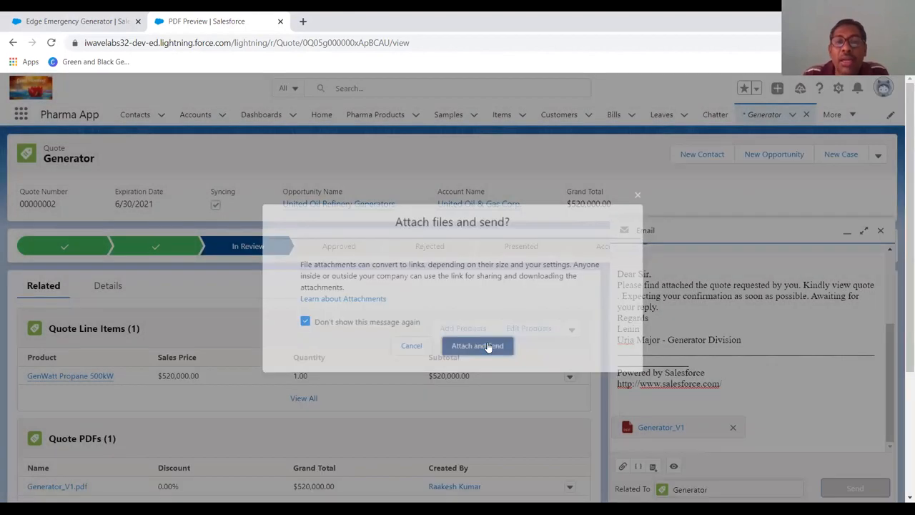
pyautogui.scroll(-3, 487, 346)
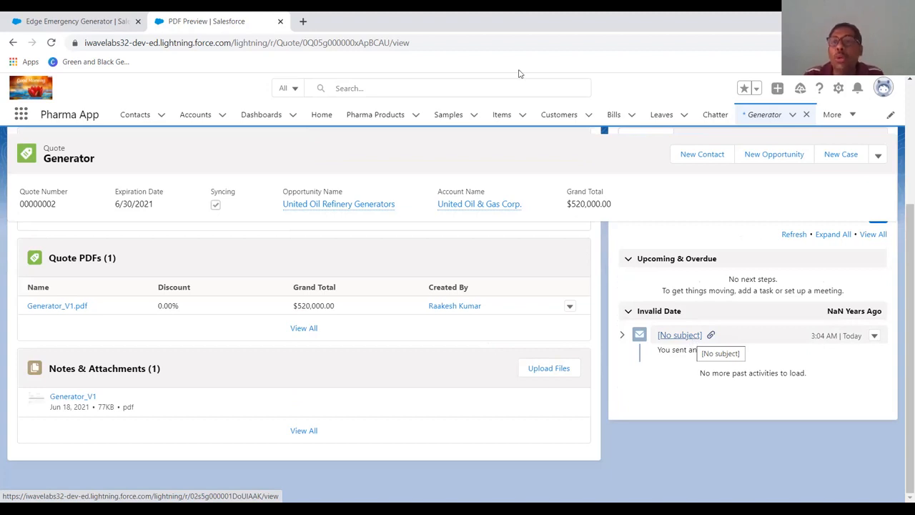
pyautogui.hotkey('alt', 'Tab')
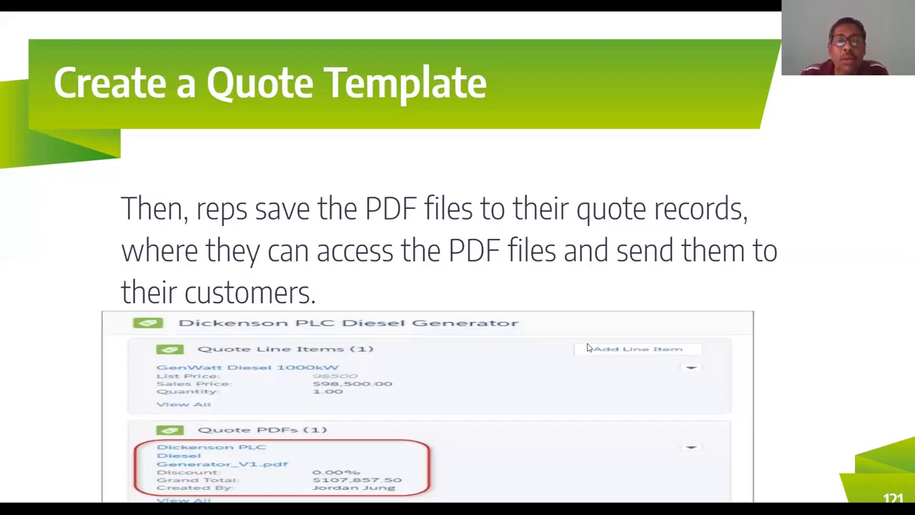
pyautogui.press('Right')
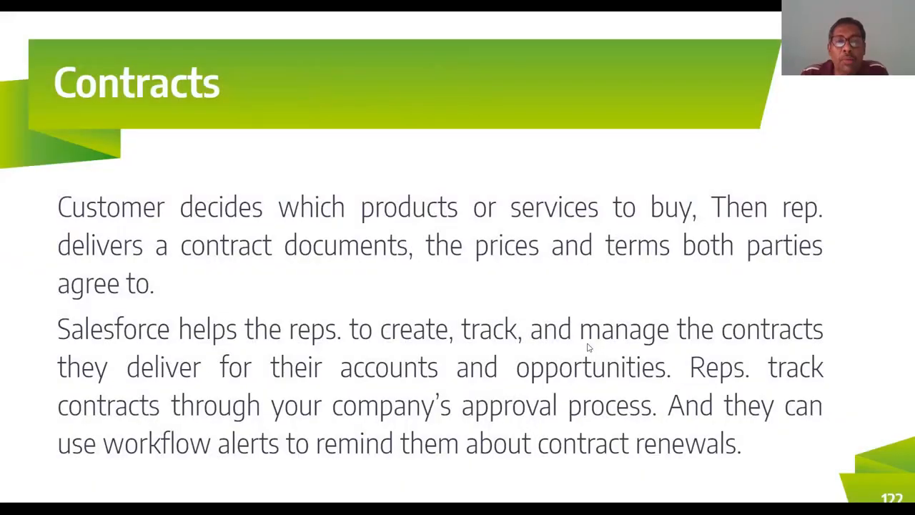
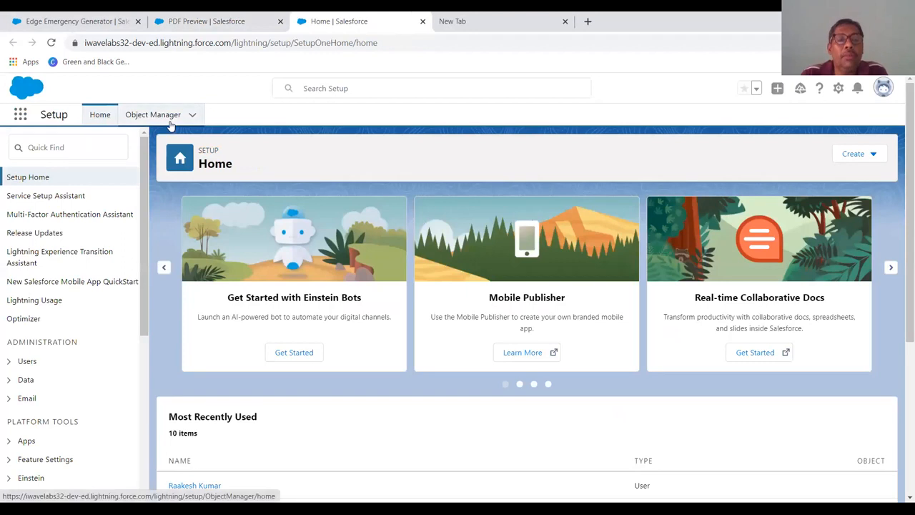
# - Open the Contract field of the Opportunity object's fields and relationships in Object Manager
pyautogui.click(187, 120)
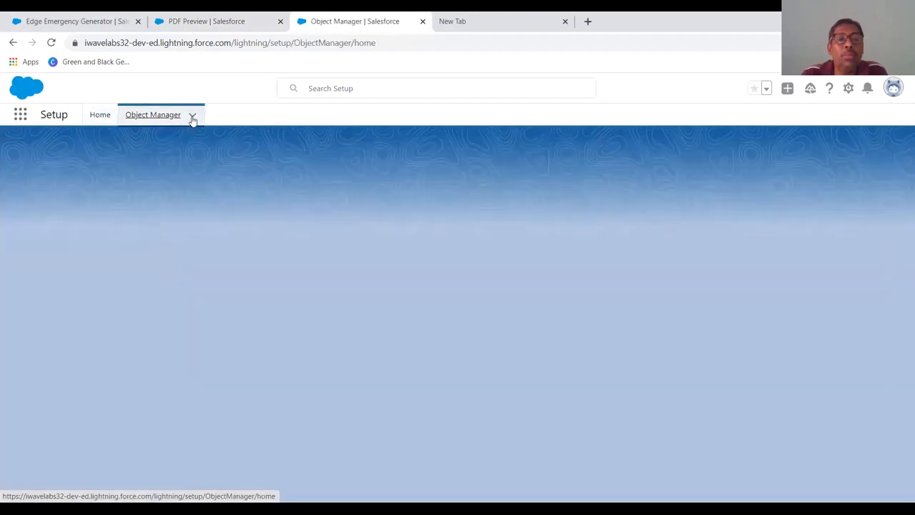
pyautogui.click(192, 116)
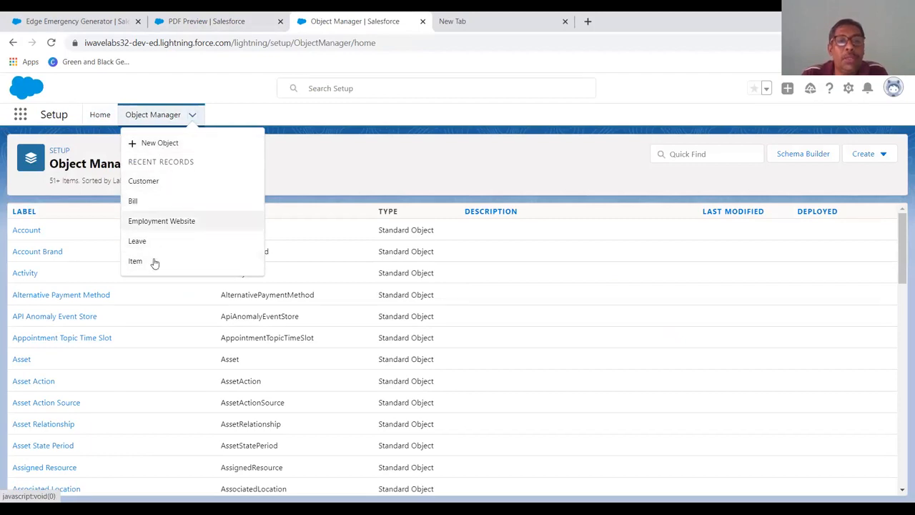
pyautogui.click(669, 158)
pyautogui.write('Opp')
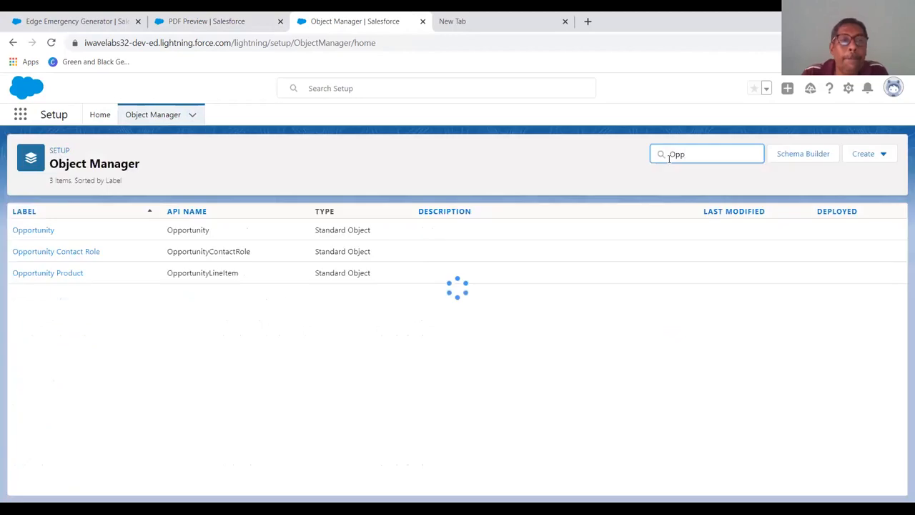
pyautogui.click(40, 236)
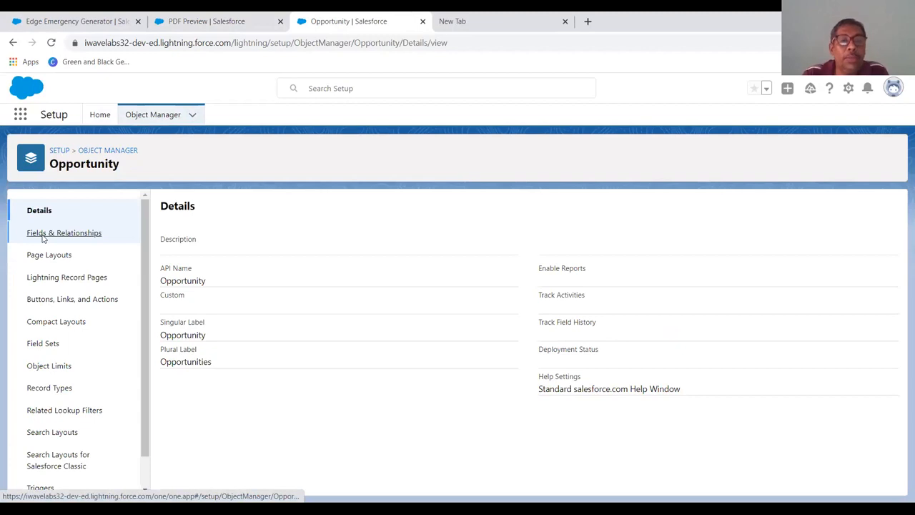
pyautogui.click(43, 237)
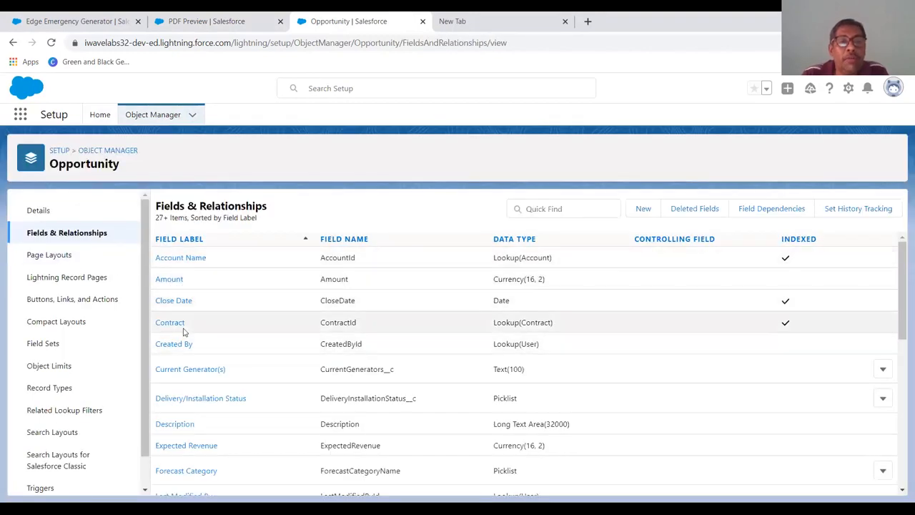
pyautogui.click(176, 324)
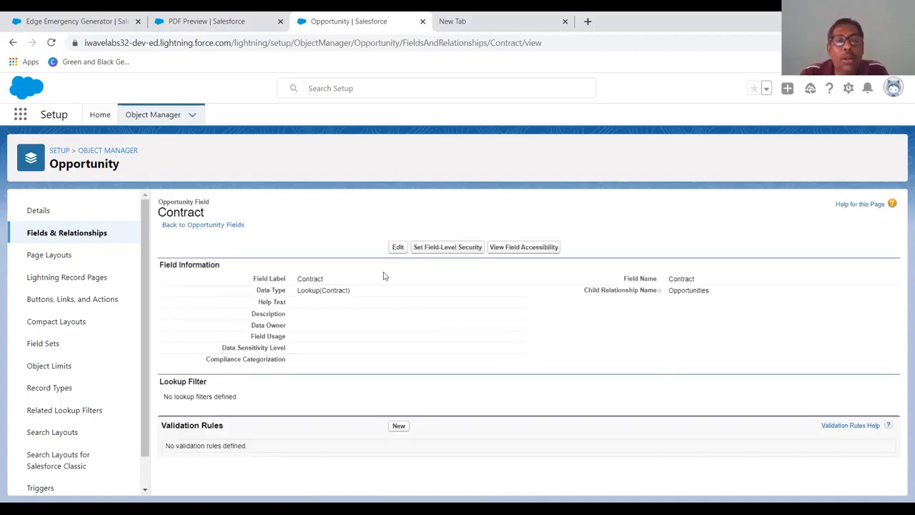
# - Set field-level security on the Contract field to visible for the Contract Manager and Standard User profiles and save
pyautogui.click(448, 247)
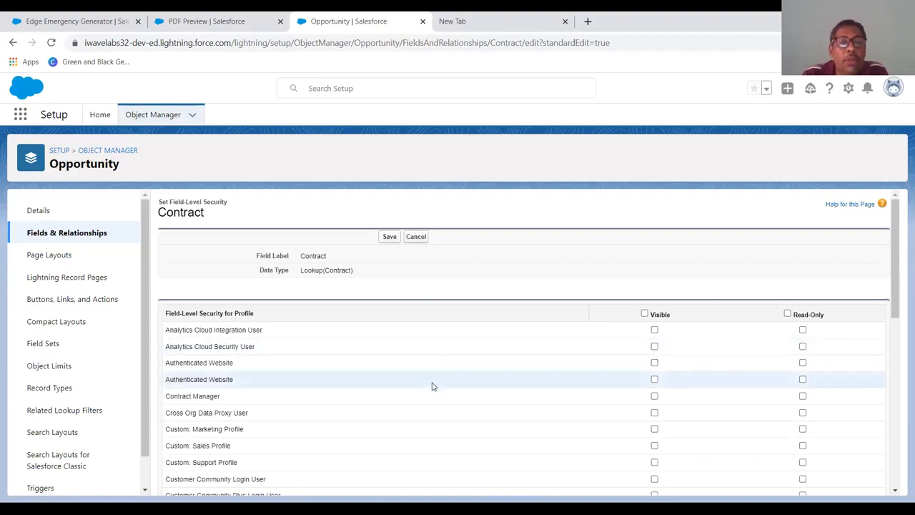
pyautogui.click(654, 396)
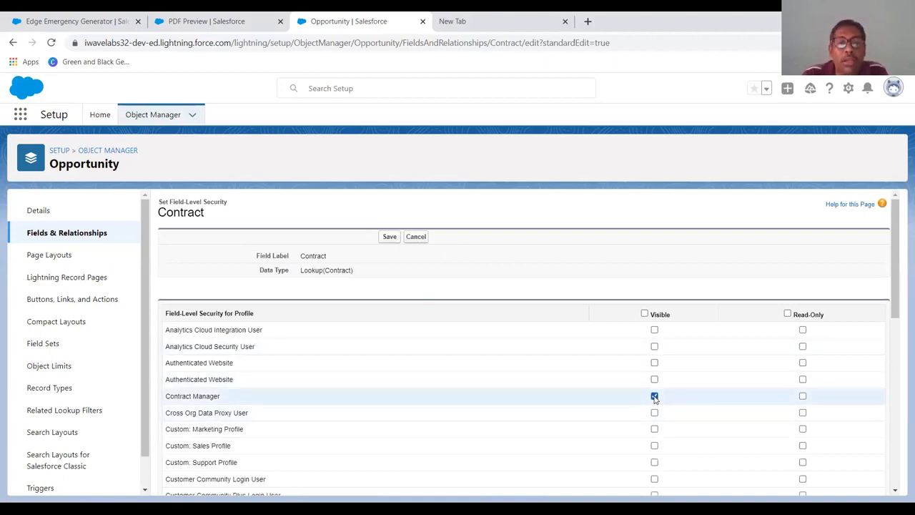
pyautogui.scroll(-5, 654, 399)
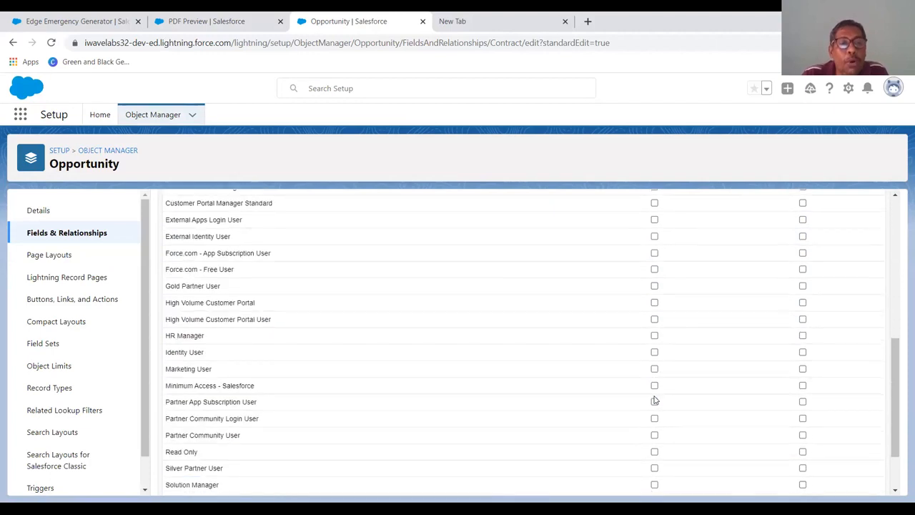
pyautogui.scroll(-1, 654, 401)
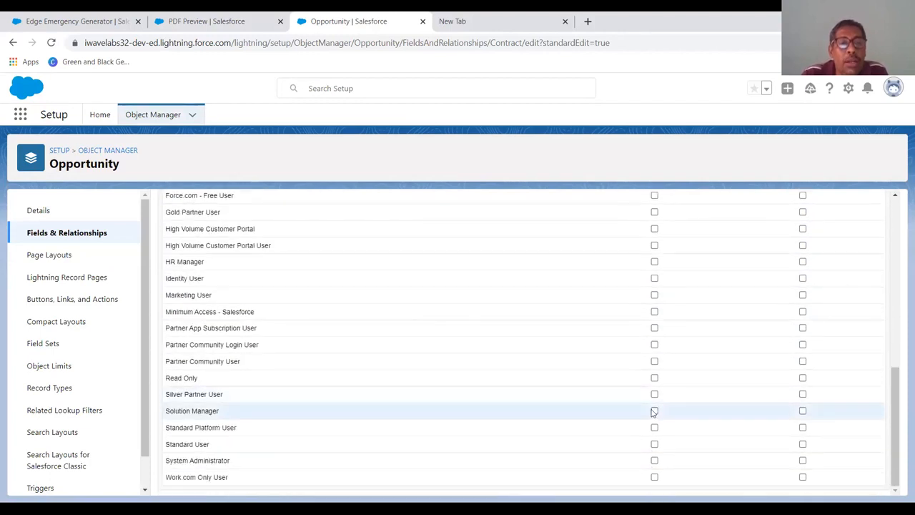
pyautogui.click(654, 444)
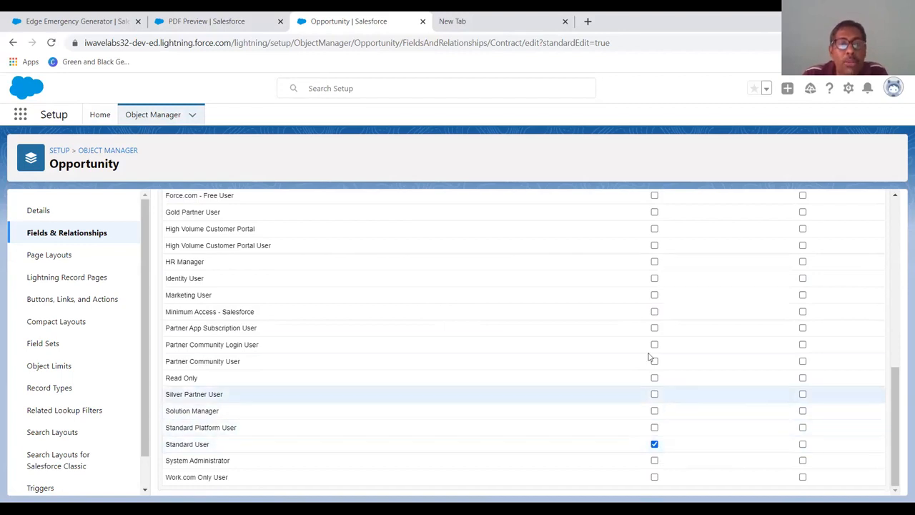
pyautogui.scroll(10, 636, 419)
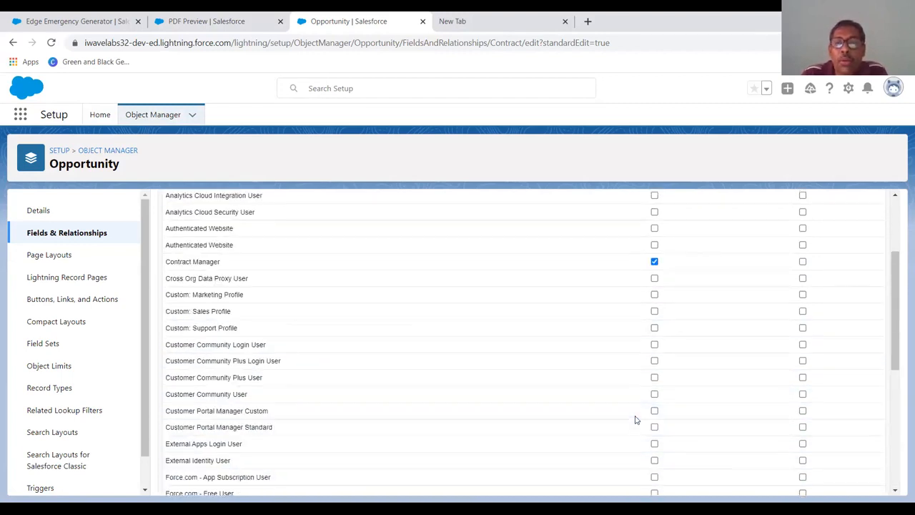
pyautogui.scroll(-2, 636, 420)
pyautogui.scroll(2, 635, 420)
pyautogui.scroll(-3, 635, 419)
pyautogui.scroll(3, 636, 419)
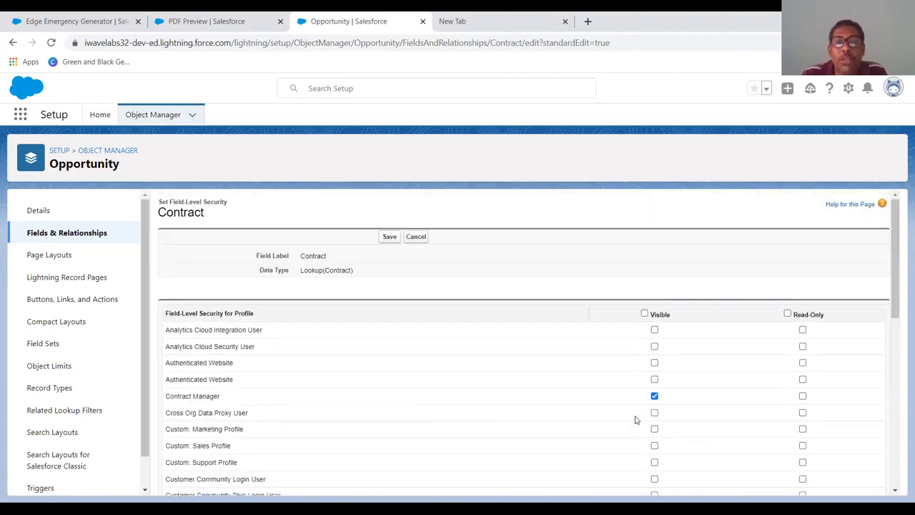
pyautogui.click(389, 236)
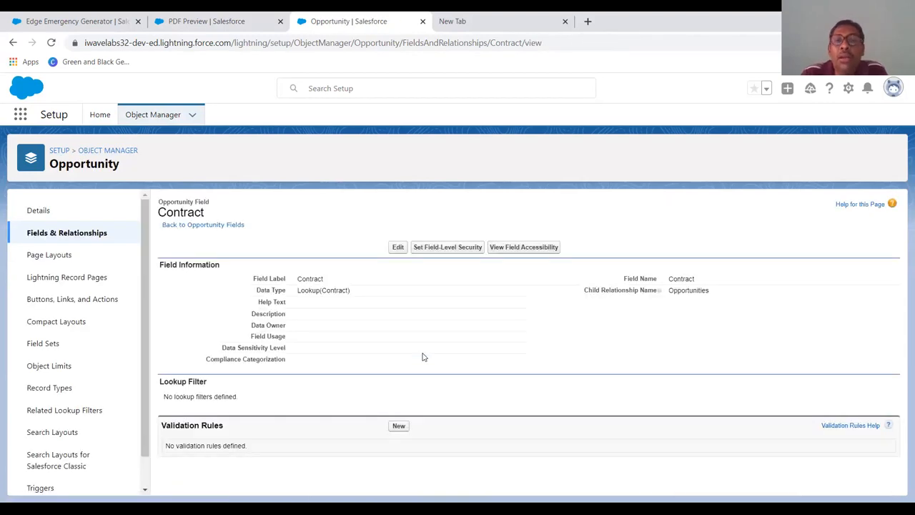
# - Open the field accessibility view for the Opportunity Contract field and review its access per profile
pyautogui.click(525, 247)
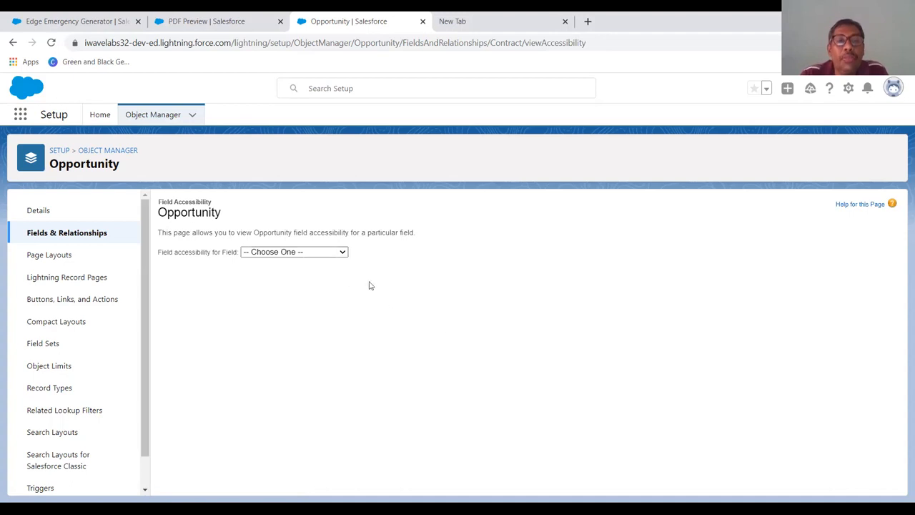
pyautogui.click(331, 255)
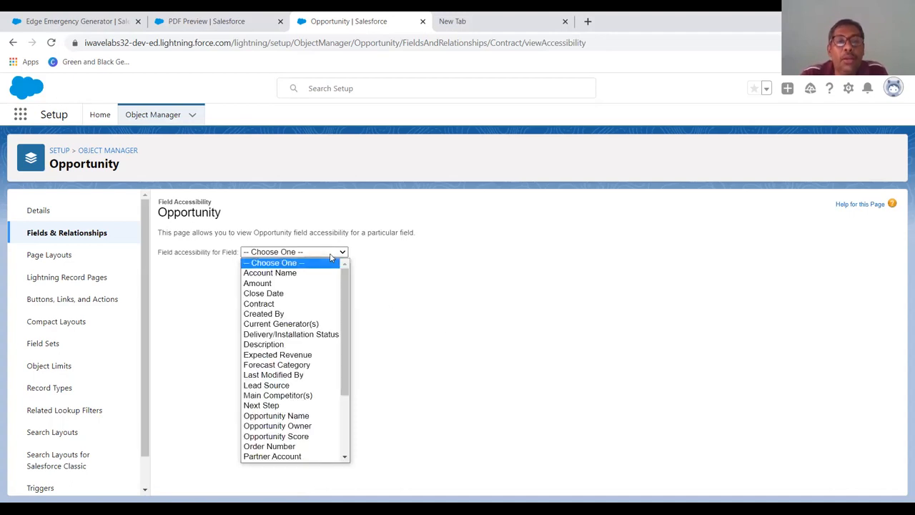
pyautogui.click(437, 290)
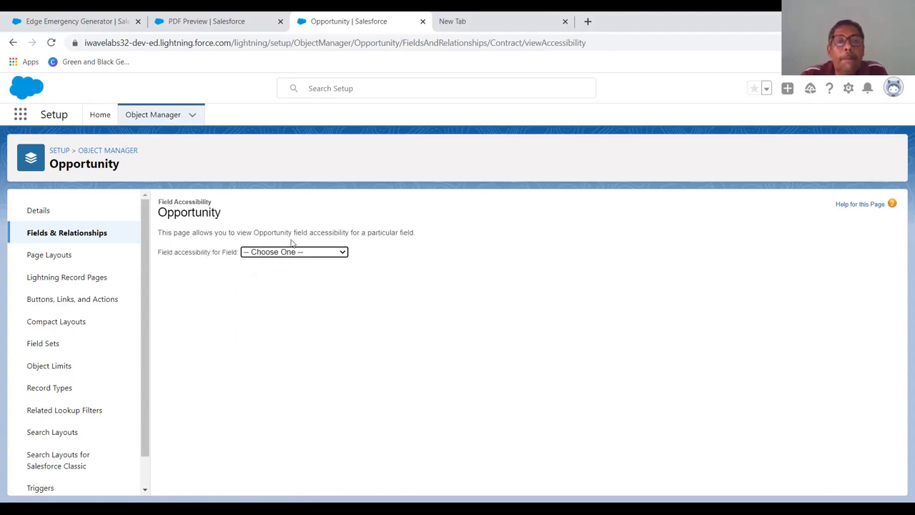
pyautogui.click(329, 255)
pyautogui.scroll(-3, 305, 329)
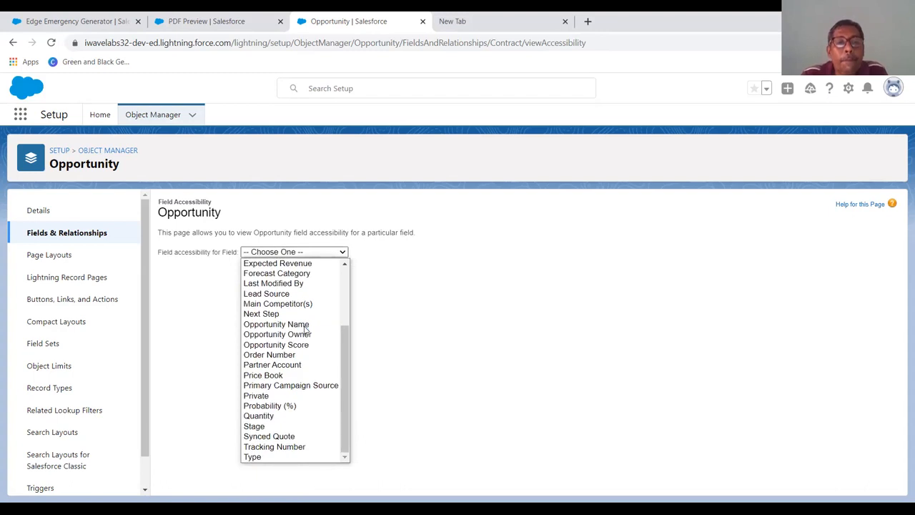
pyautogui.scroll(3, 305, 328)
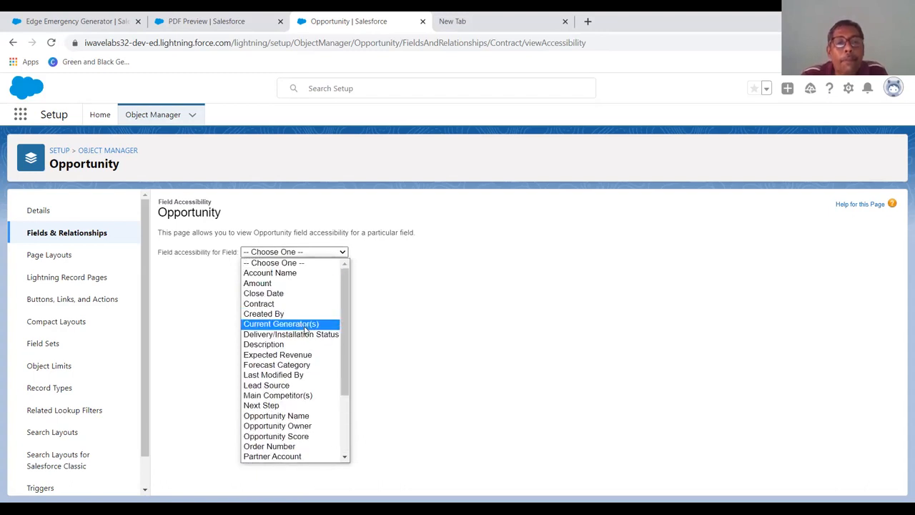
pyautogui.click(322, 267)
pyautogui.click(310, 256)
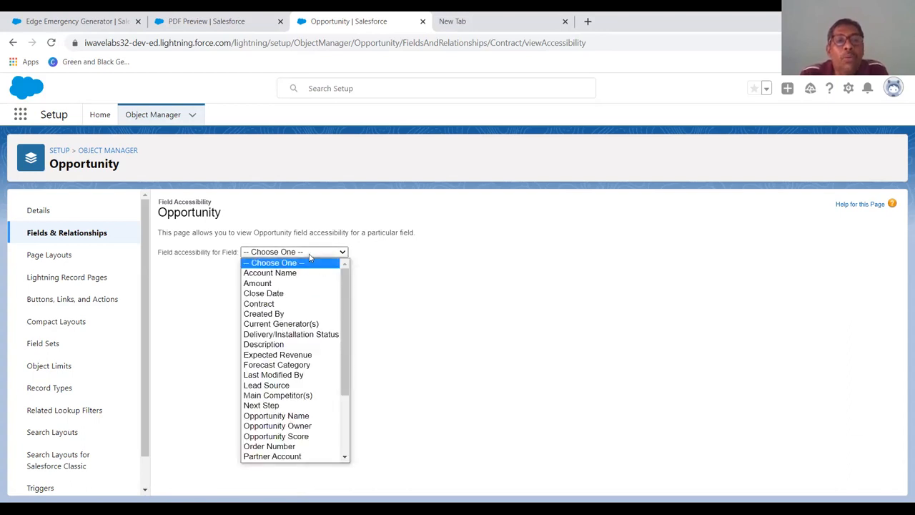
pyautogui.click(303, 308)
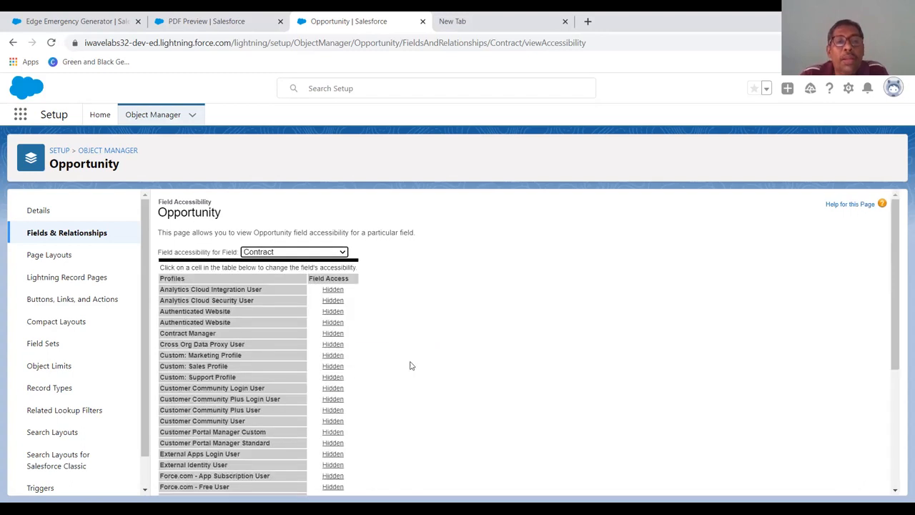
pyautogui.scroll(-4, 411, 364)
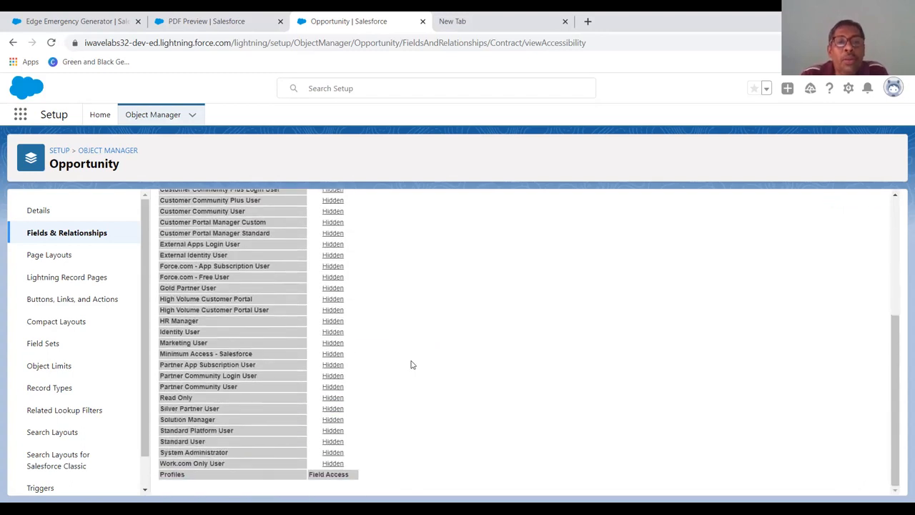
pyautogui.scroll(5, 412, 364)
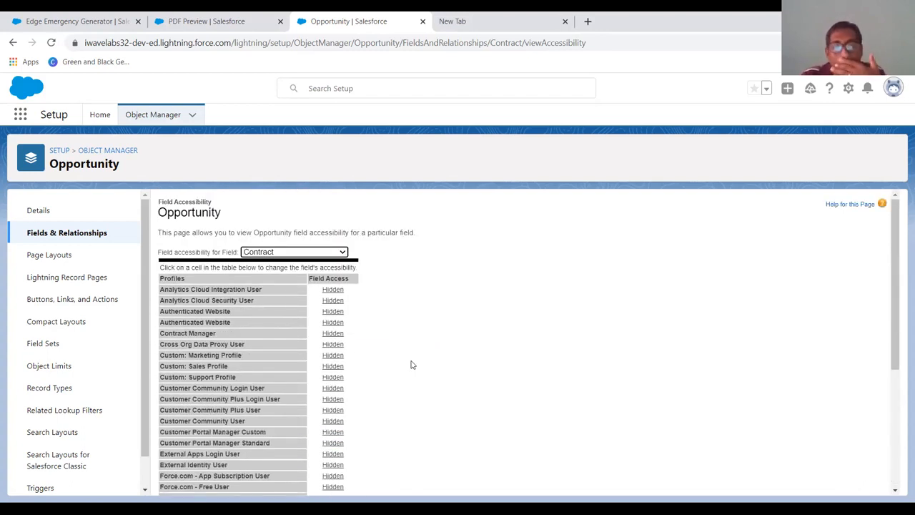
# - Add the Contract field to the Opportunity Layout for the Contract Manager profile and save the access settings
pyautogui.moveTo(332, 337)
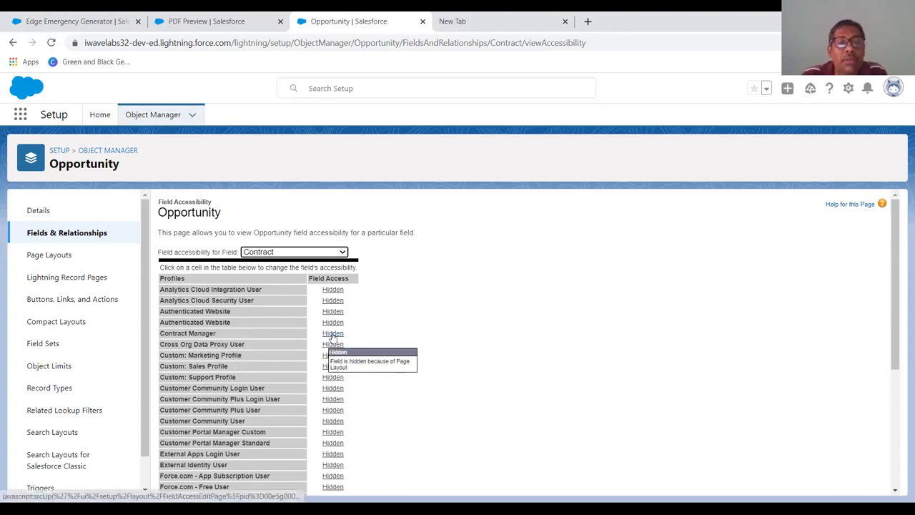
pyautogui.scroll(-3, 332, 337)
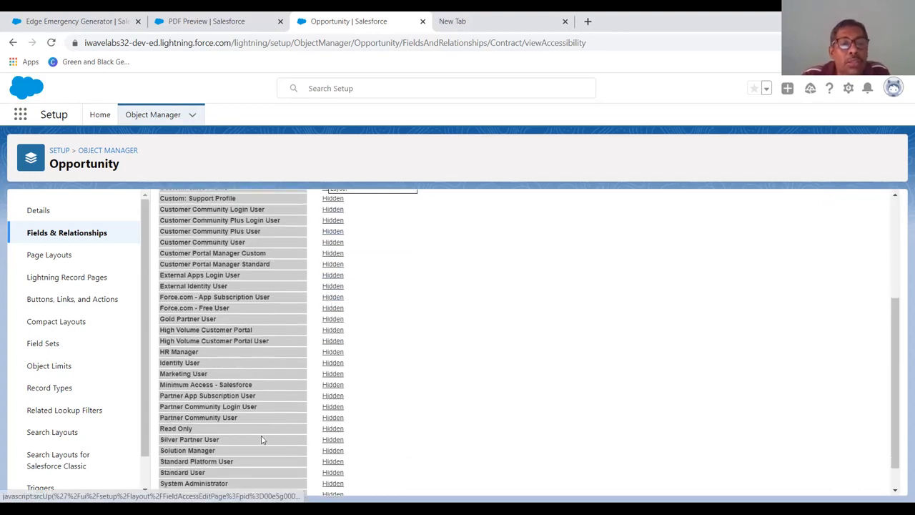
pyautogui.scroll(3, 343, 425)
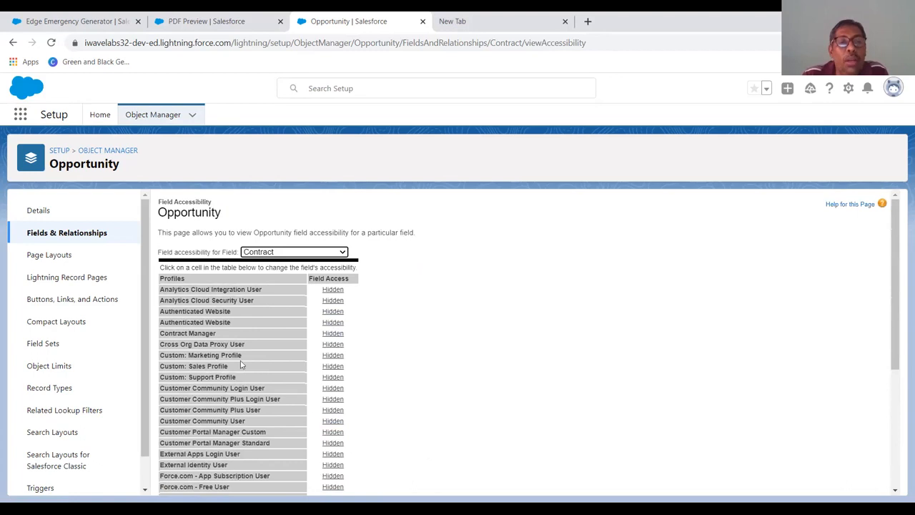
pyautogui.click(330, 334)
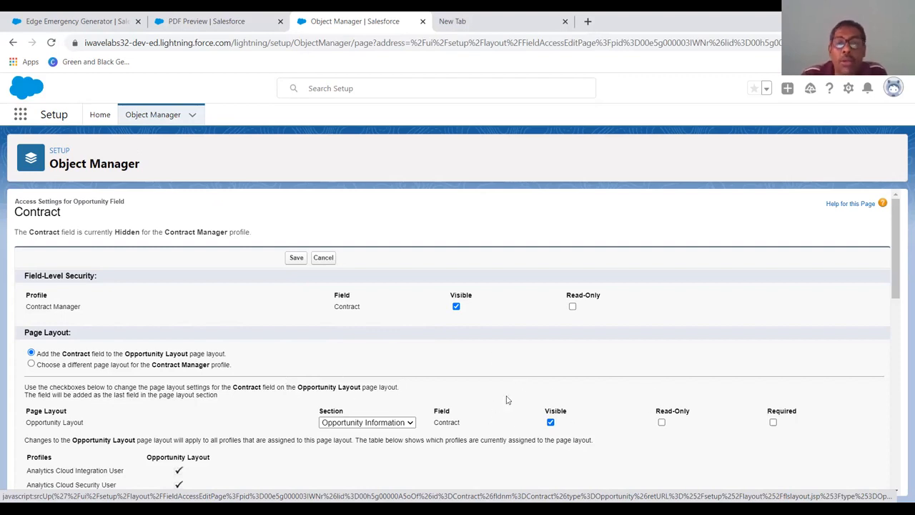
pyautogui.scroll(-8, 564, 427)
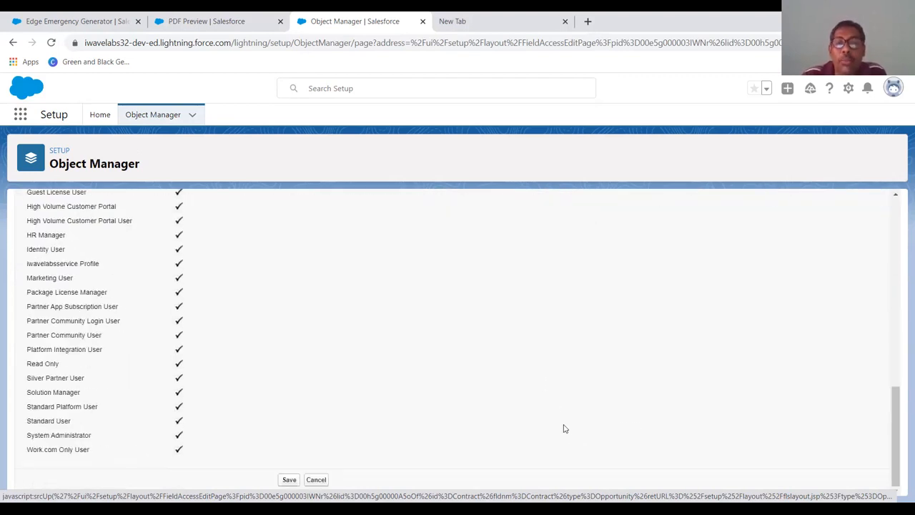
pyautogui.click(289, 481)
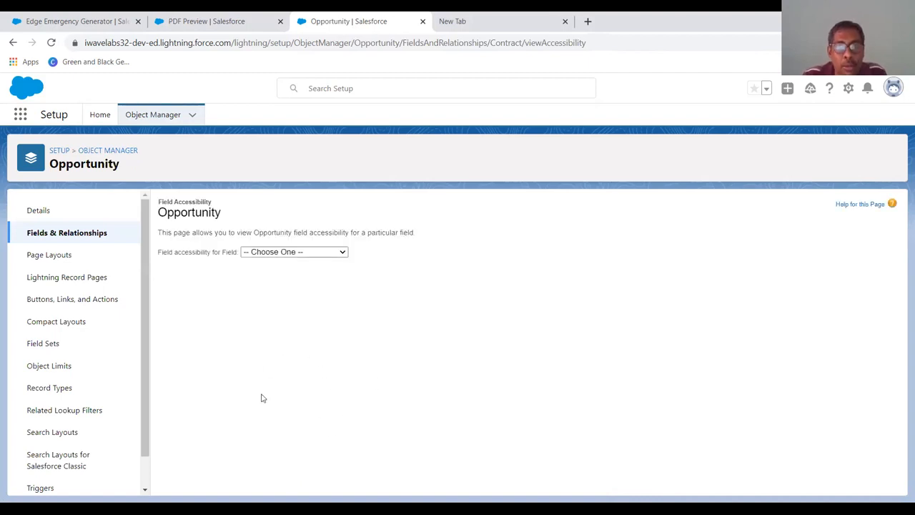
# - Recheck the Contract field's accessibility across all profiles
pyautogui.click(323, 253)
pyautogui.click(321, 300)
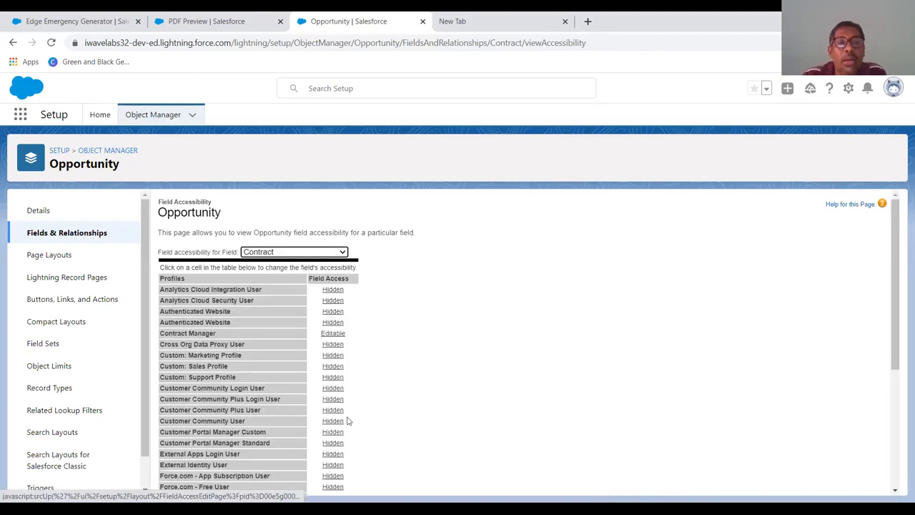
pyautogui.scroll(-3, 306, 434)
pyautogui.scroll(-2, 306, 434)
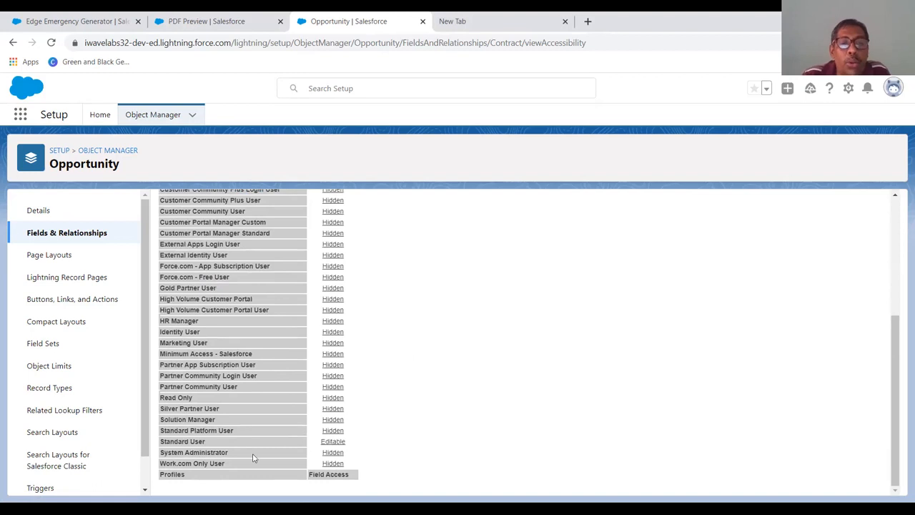
pyautogui.moveTo(315, 445)
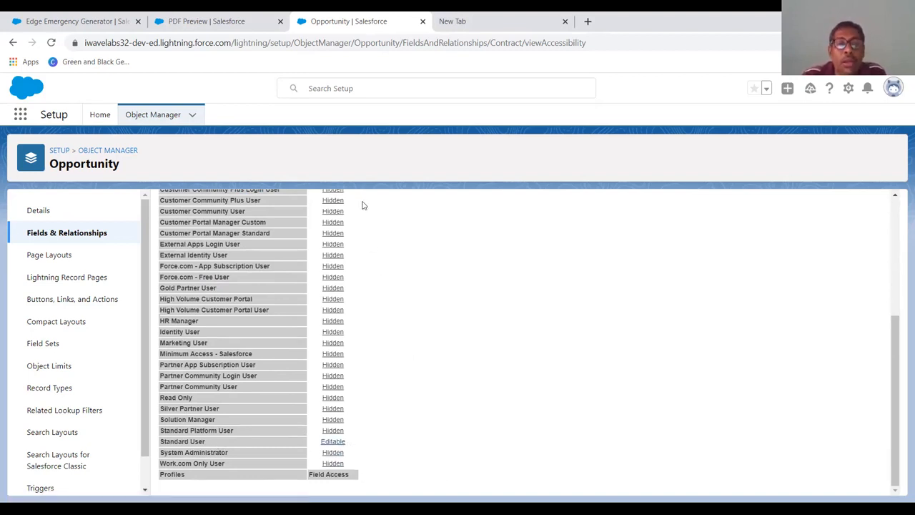
pyautogui.scroll(3, 355, 286)
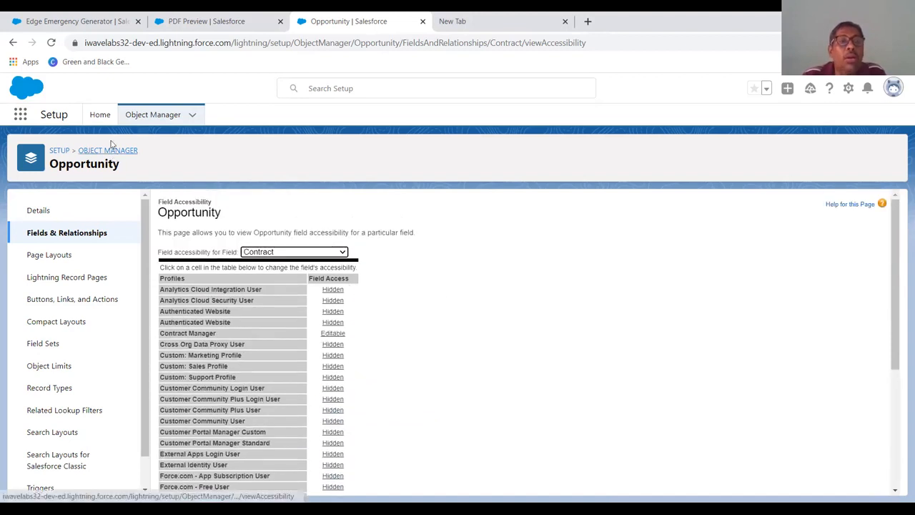
# - Switch to the Pharma App through the app launcher search
pyautogui.click(21, 117)
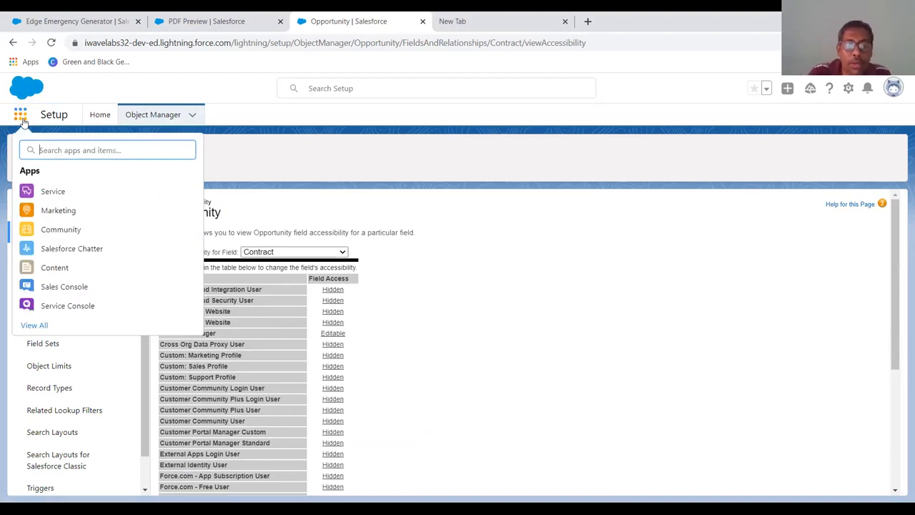
pyautogui.write('phar')
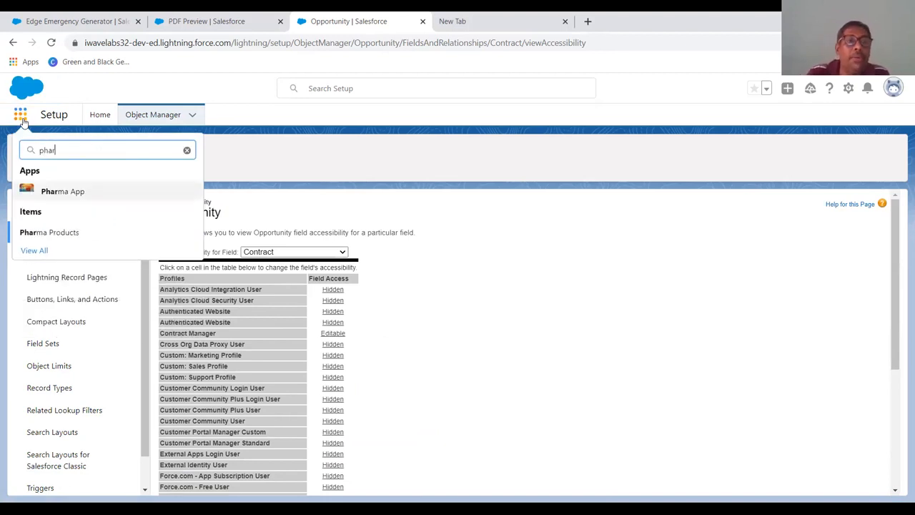
pyautogui.click(46, 192)
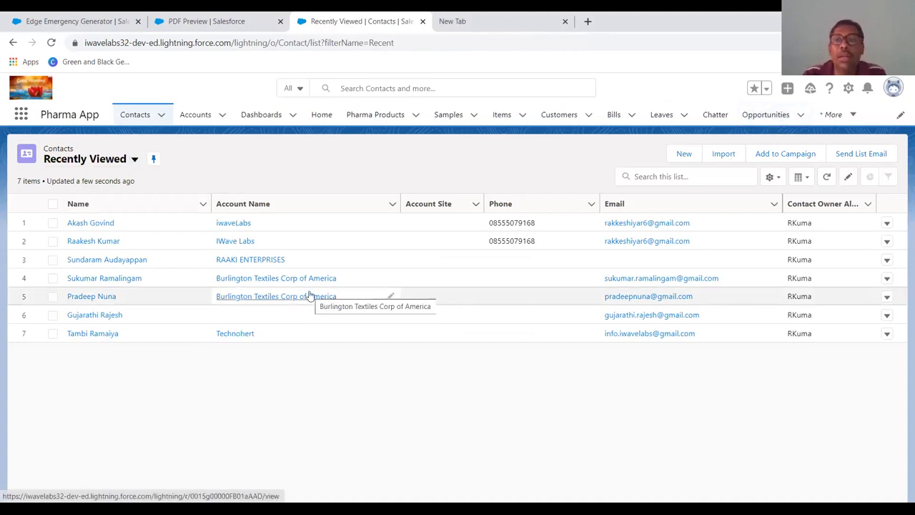
# - Sort the recent contacts by name, open the IWave Labs contact, and review its related lists and details
pyautogui.click(114, 205)
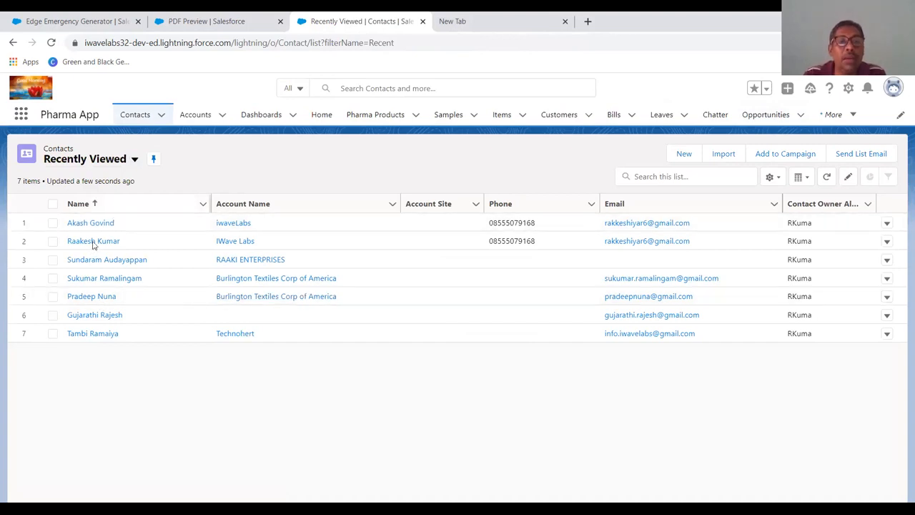
pyautogui.click(93, 242)
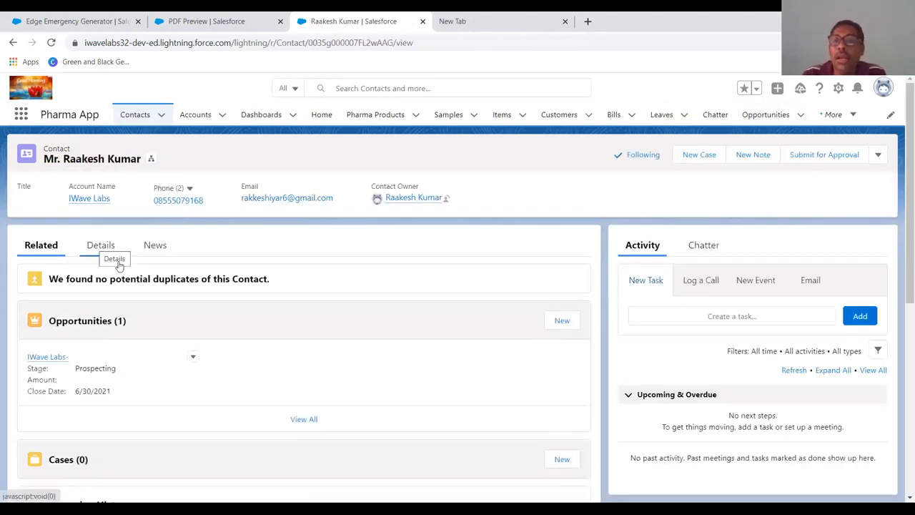
pyautogui.scroll(-3, 483, 356)
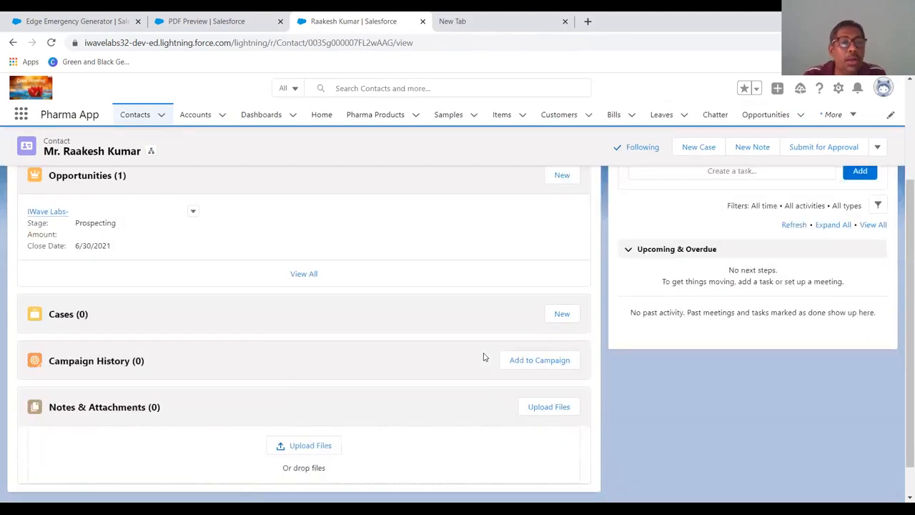
pyautogui.scroll(3, 483, 357)
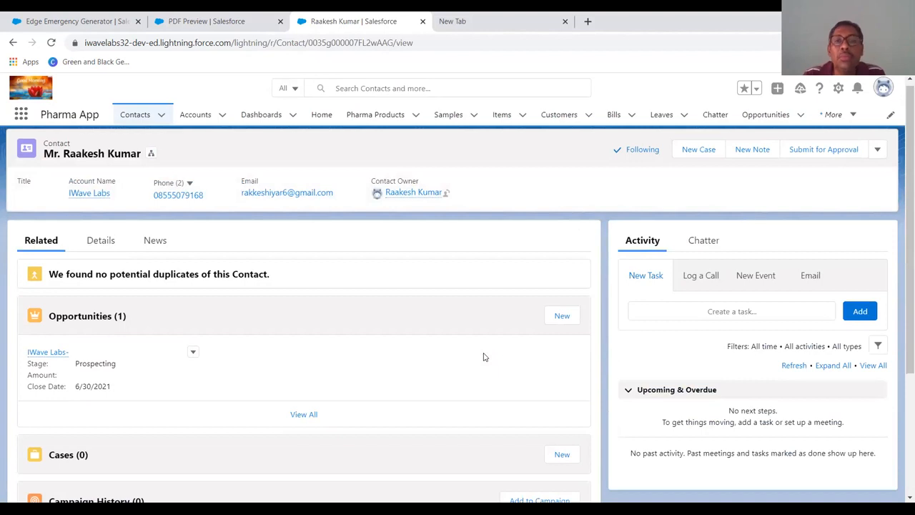
pyautogui.scroll(-3, 657, 358)
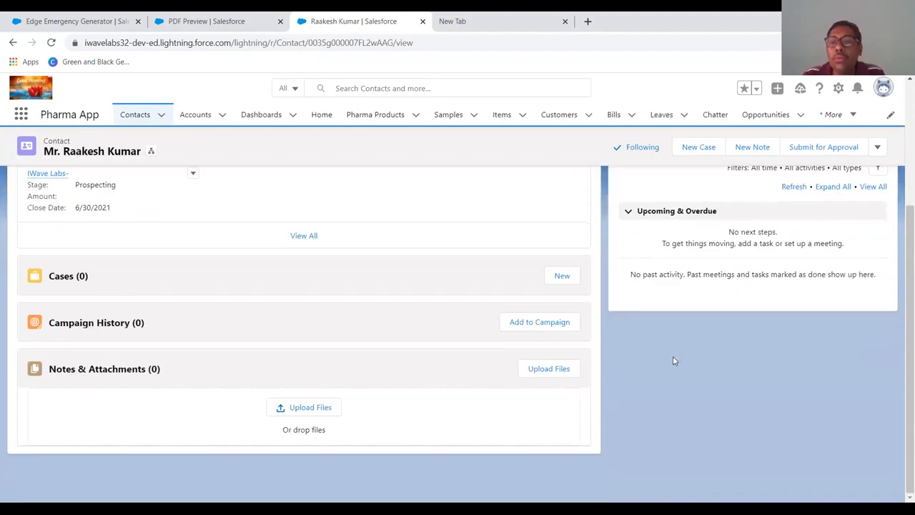
pyautogui.scroll(3, 673, 360)
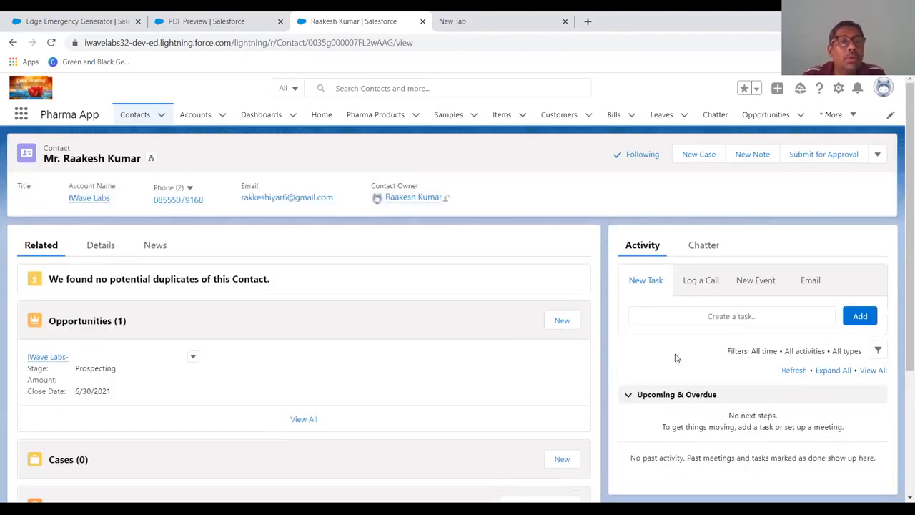
pyautogui.click(99, 245)
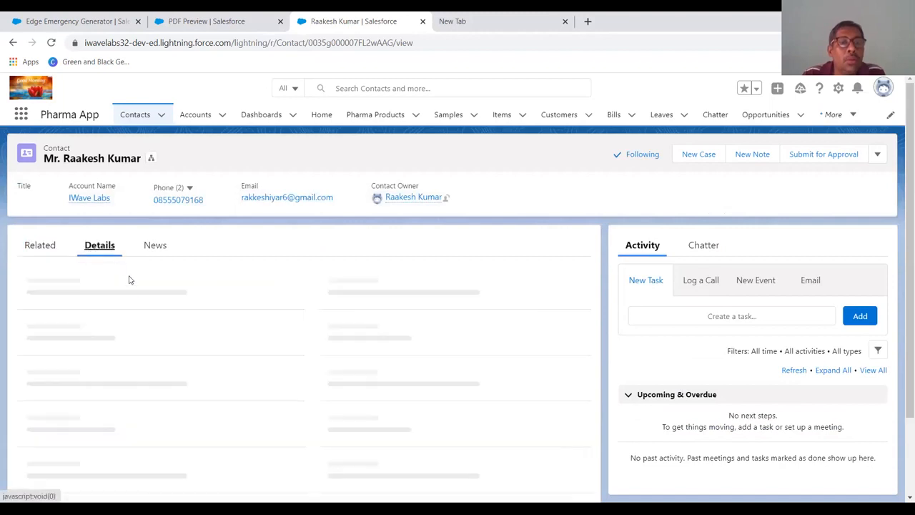
pyautogui.scroll(-3, 144, 327)
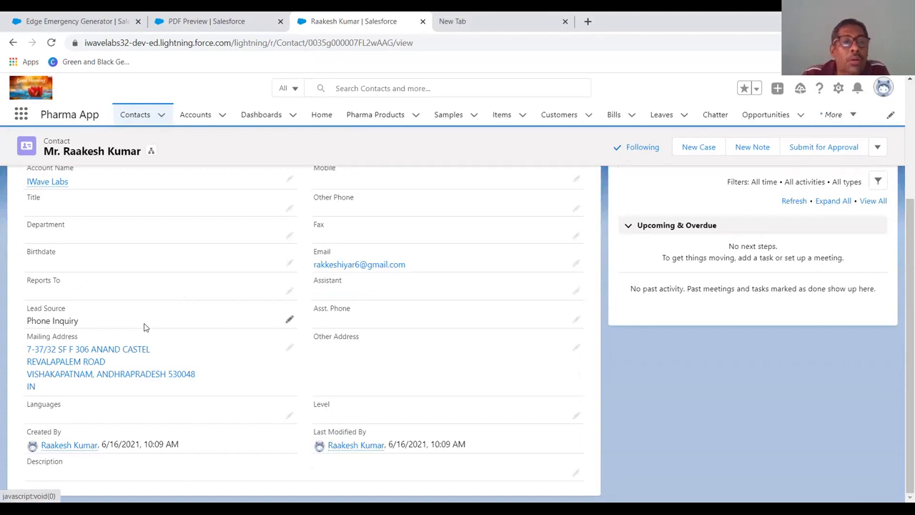
pyautogui.scroll(2, 144, 327)
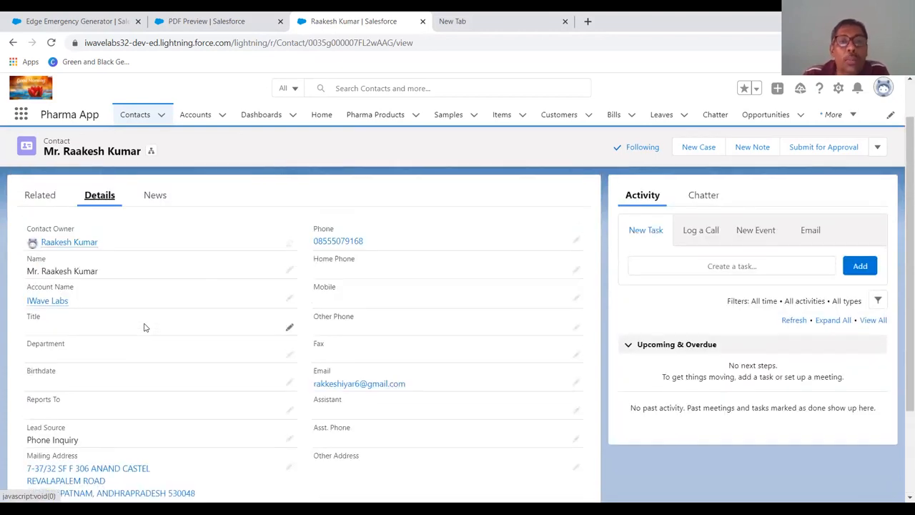
pyautogui.scroll(-2, 144, 327)
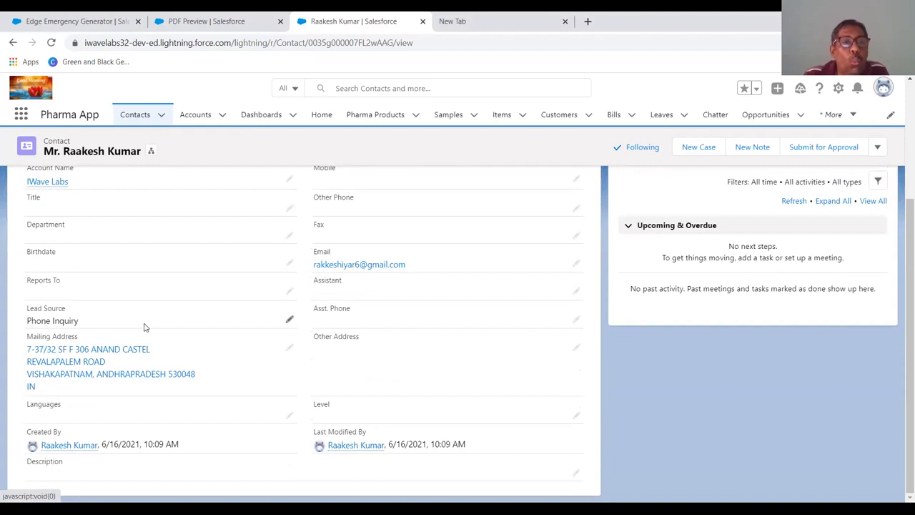
pyautogui.scroll(2, 144, 326)
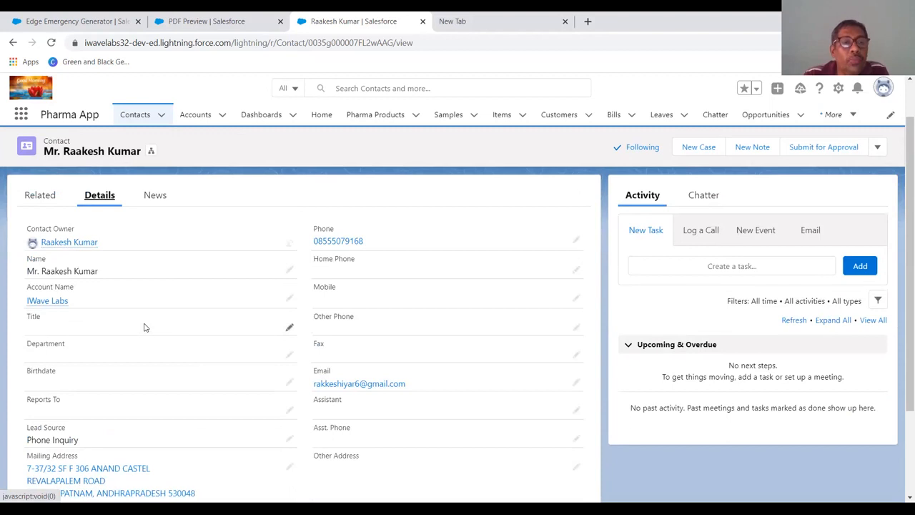
pyautogui.scroll(-2, 144, 326)
pyautogui.scroll(2, 144, 327)
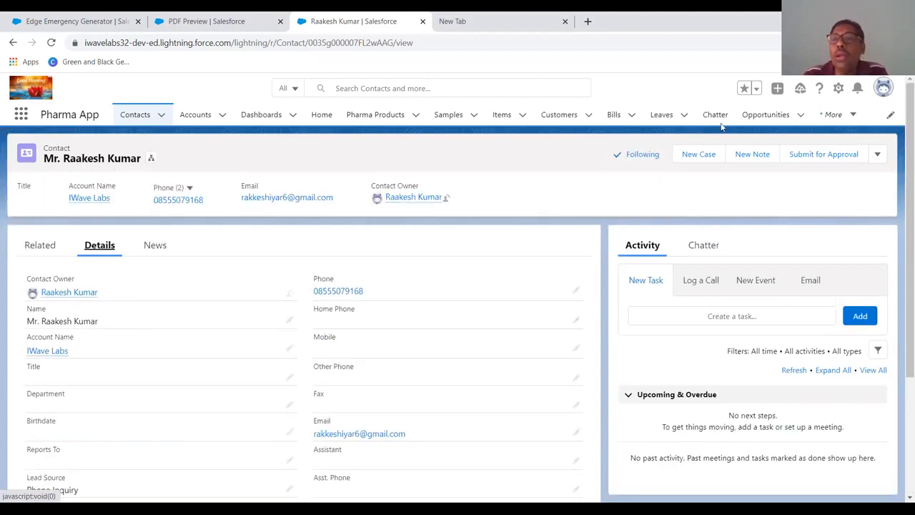
# - Start a new opportunity named Road Layout and link it to the iwaveLabs account
pyautogui.click(759, 112)
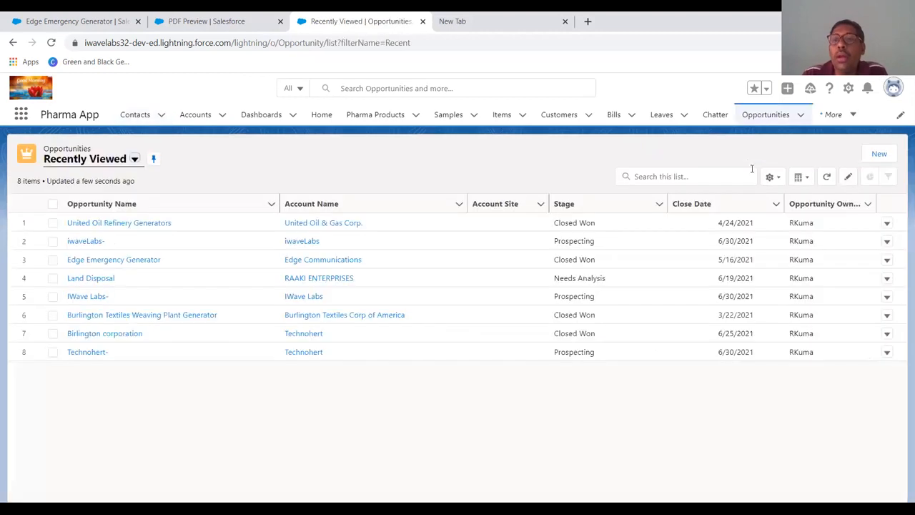
pyautogui.click(881, 158)
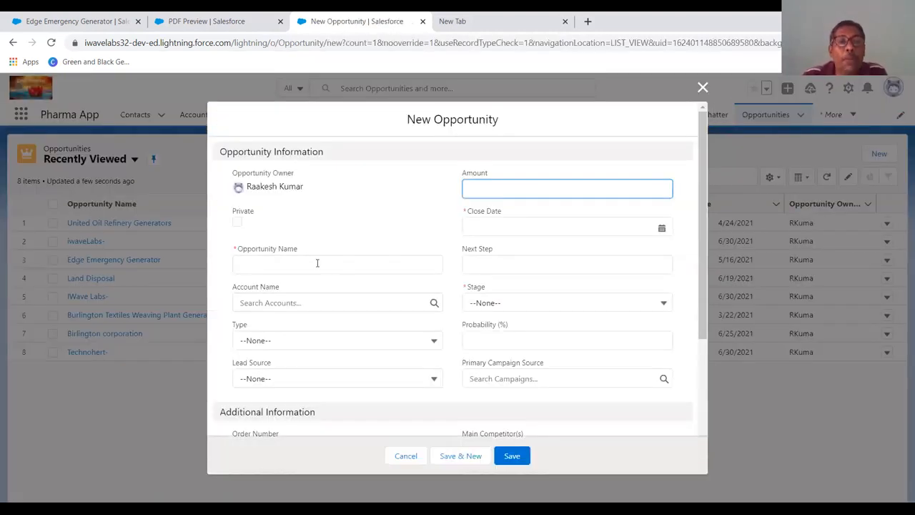
pyautogui.click(317, 263)
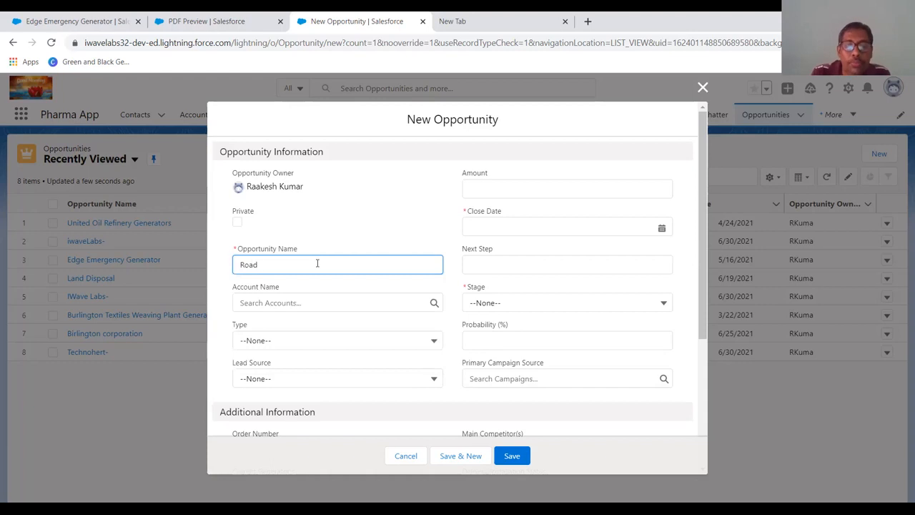
pyautogui.write('yout')
pyautogui.press('Tab')
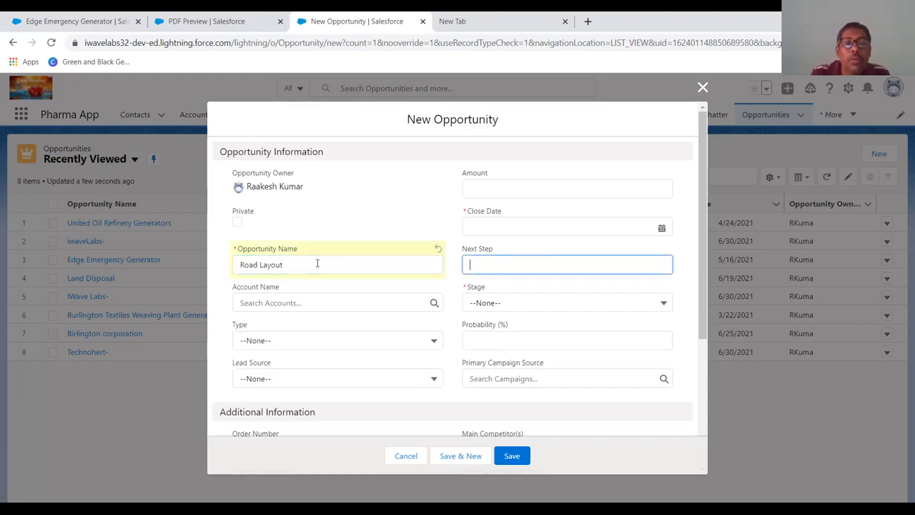
pyautogui.click(310, 303)
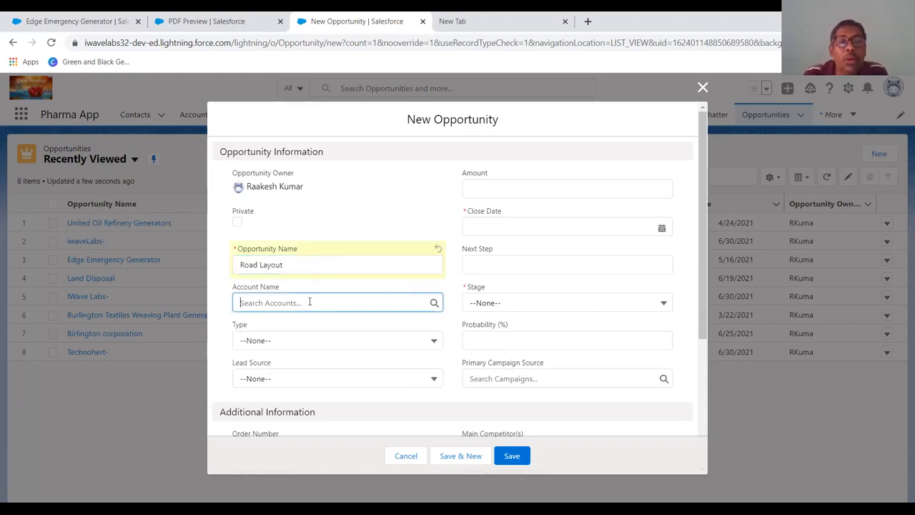
pyautogui.click(303, 343)
# - Set the opportunity type to Existing Customer - Upgrade and the lead source to Partner Referral
pyautogui.click(301, 341)
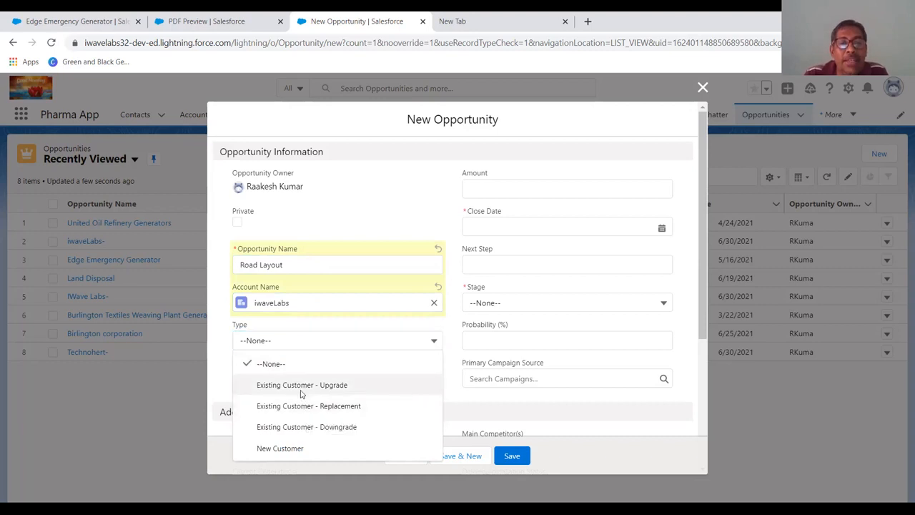
pyautogui.click(302, 384)
pyautogui.click(302, 378)
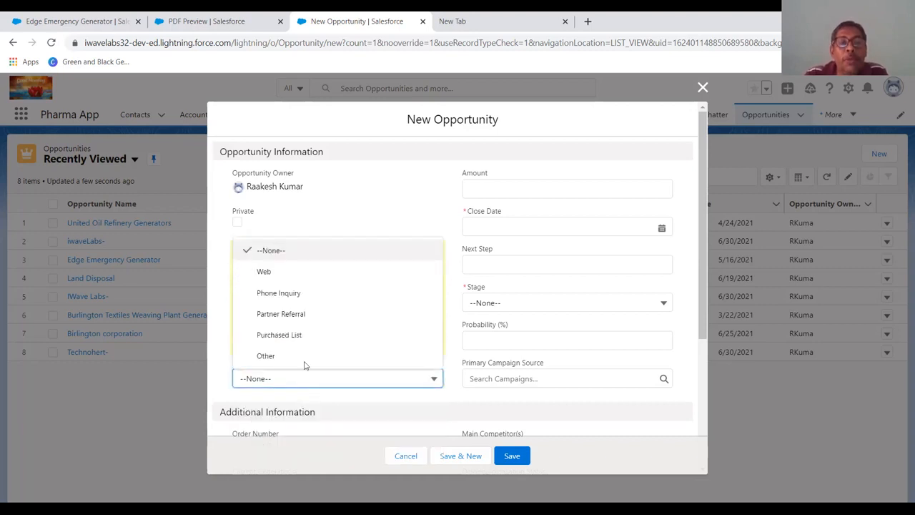
pyautogui.click(299, 321)
pyautogui.scroll(-2, 404, 363)
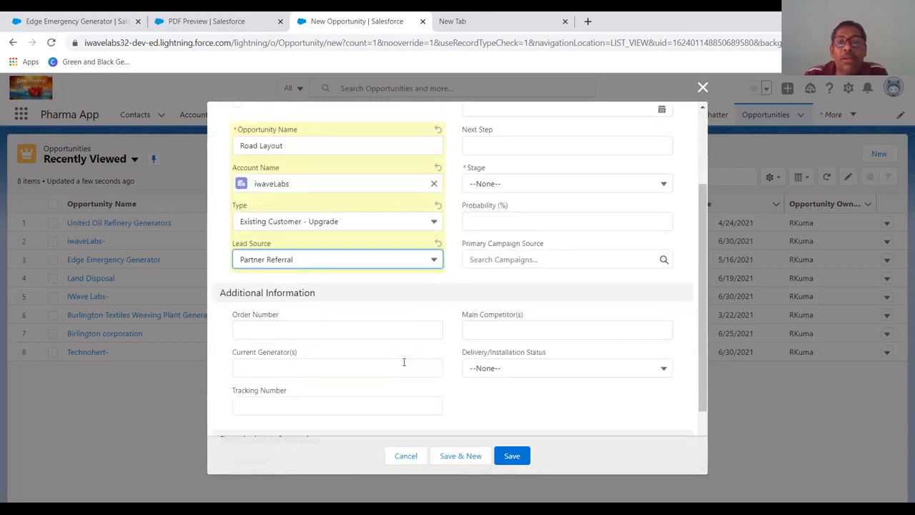
pyautogui.scroll(2, 404, 362)
# - Enter an amount of 250,000,000 and a close date of 6/30/2021
pyautogui.click(587, 191)
pyautogui.write('250,000,0')
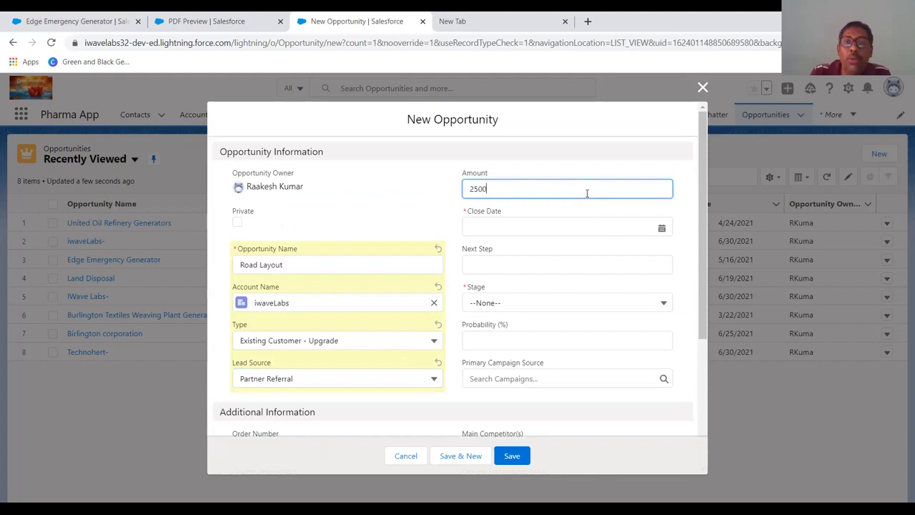
pyautogui.write('00000')
pyautogui.press('Tab')
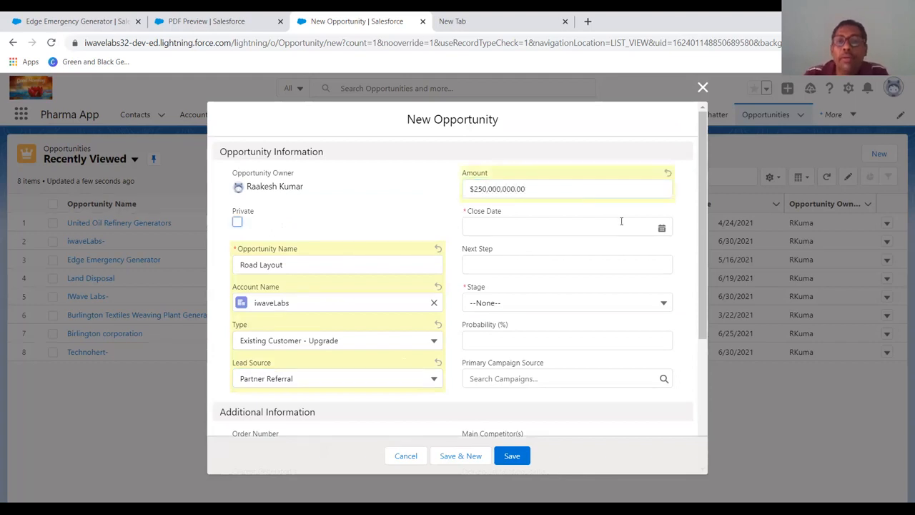
pyautogui.click(646, 228)
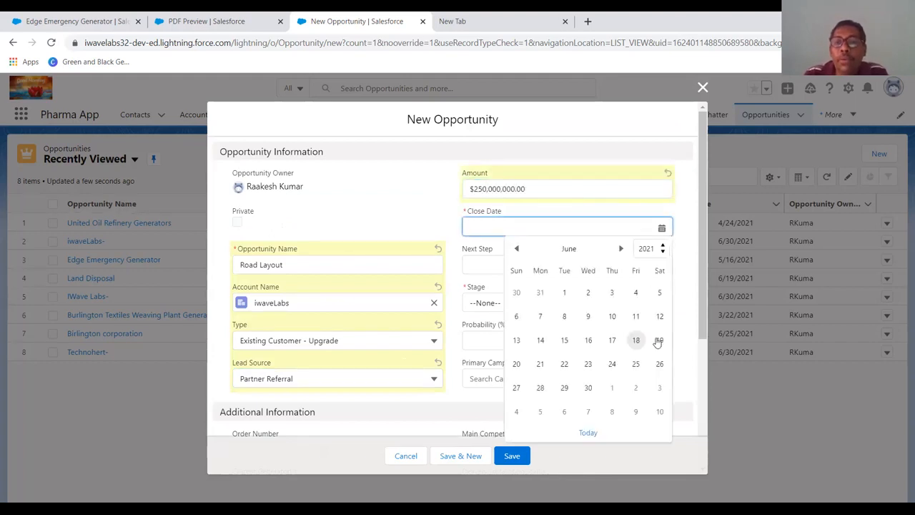
pyautogui.click(587, 388)
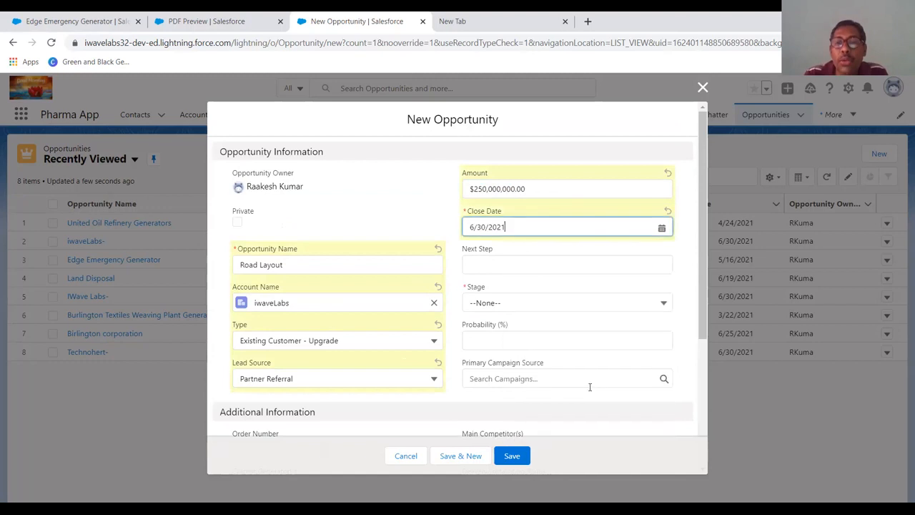
# - Set the stage to Proposal/Price Quote and fill in the order number under Additional Information
pyautogui.click(535, 303)
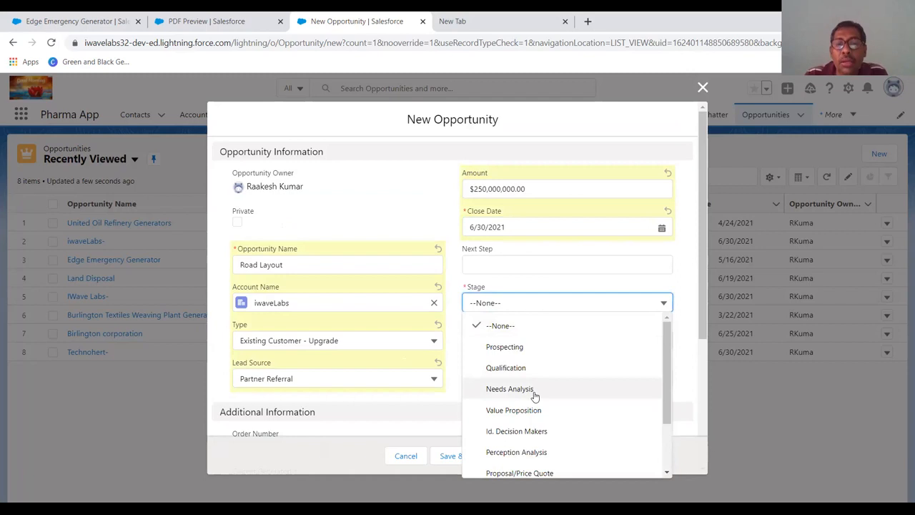
pyautogui.click(527, 471)
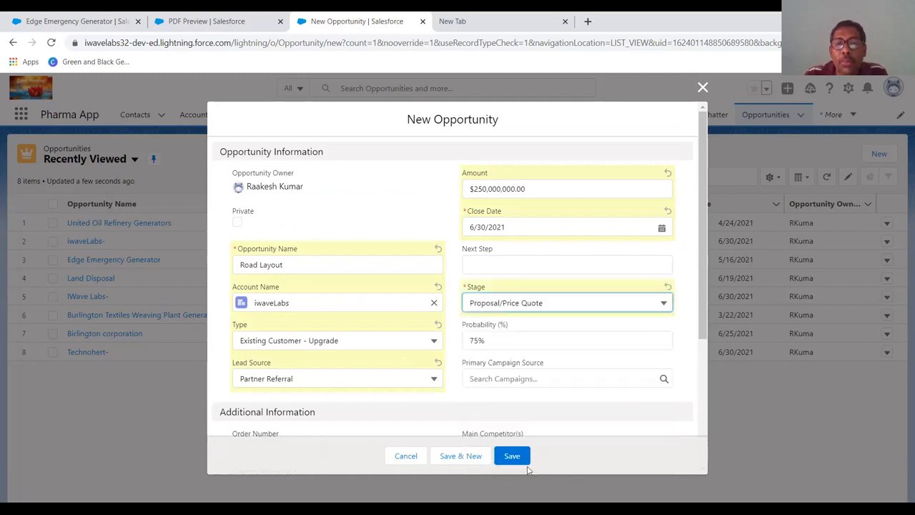
pyautogui.scroll(-2, 560, 336)
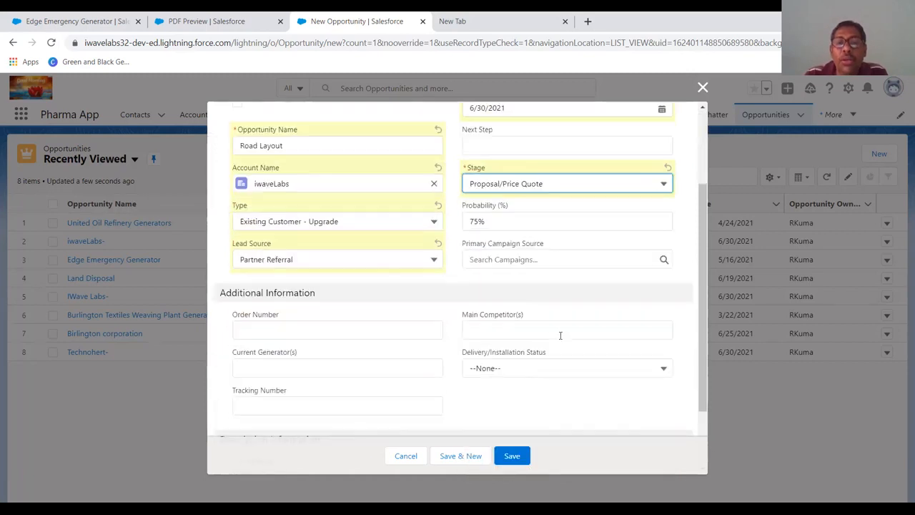
pyautogui.click(561, 259)
pyautogui.click(418, 295)
pyautogui.click(354, 330)
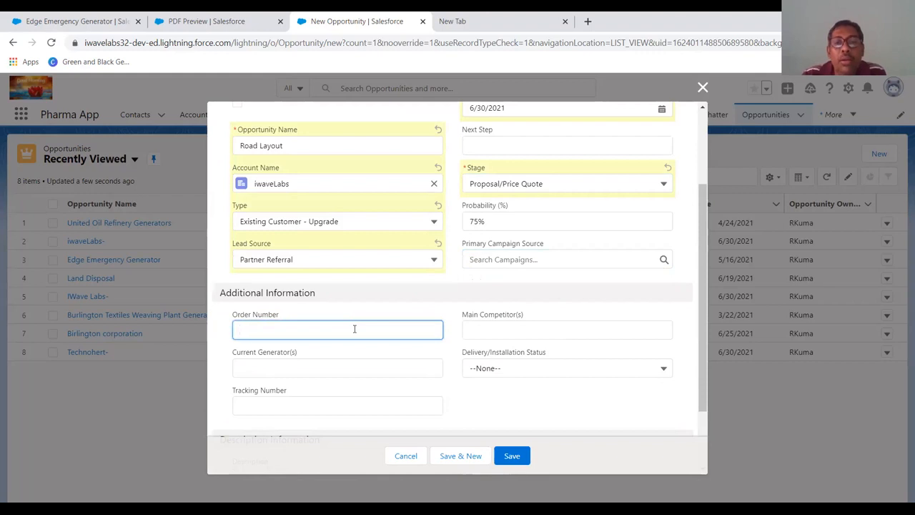
pyautogui.scroll(2, 354, 329)
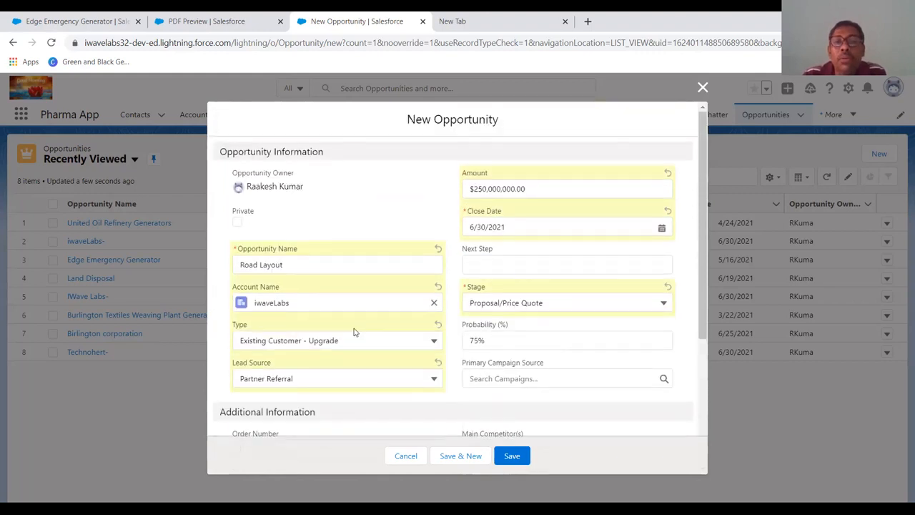
pyautogui.scroll(-4, 354, 331)
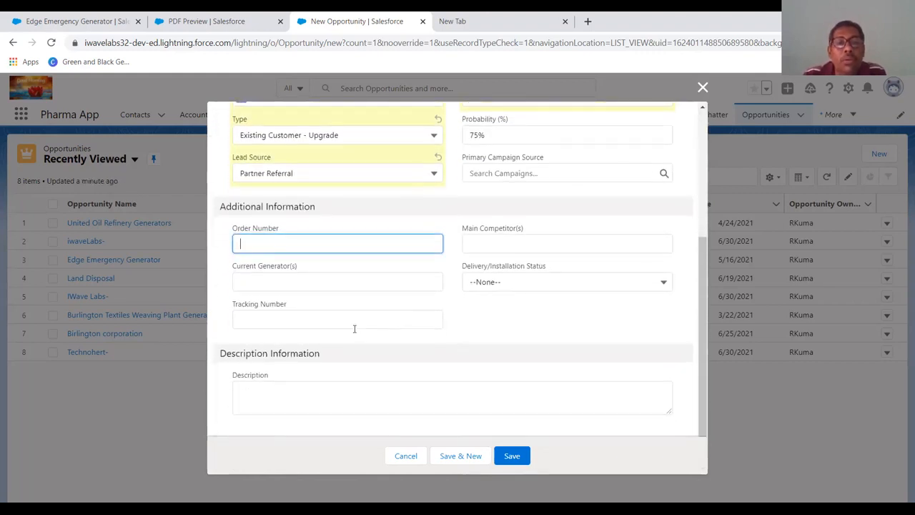
pyautogui.scroll(1, 354, 329)
pyautogui.write('1244t55t')
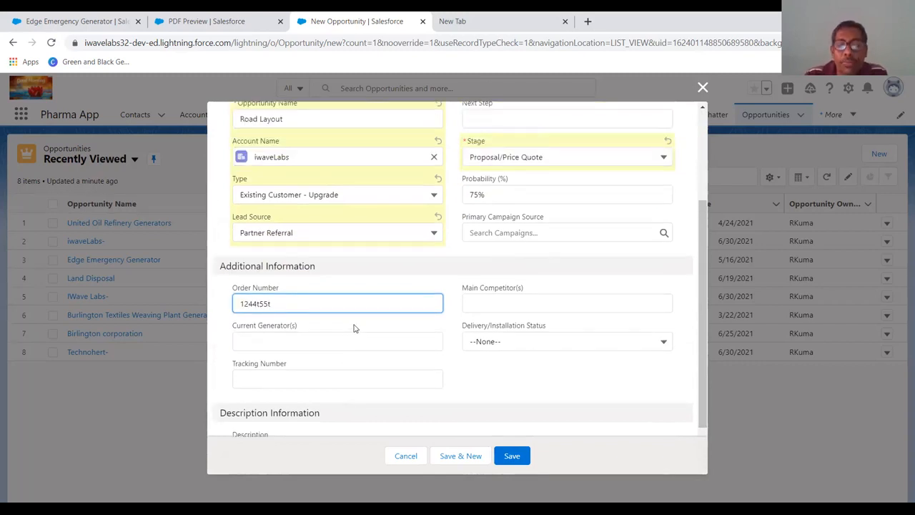
pyautogui.press('BackSpace')
pyautogui.press('BackSpace')
pyautogui.press('BackSpace')
pyautogui.press('BackSpace')
pyautogui.write('6678')
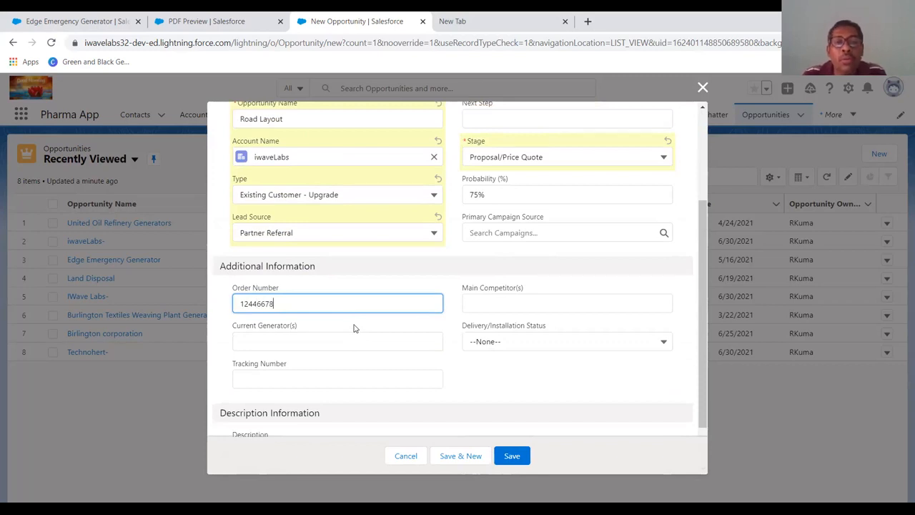
# - Set the opportunity's Delivery/Installation Status to In progress
pyautogui.click(354, 336)
pyautogui.click(472, 341)
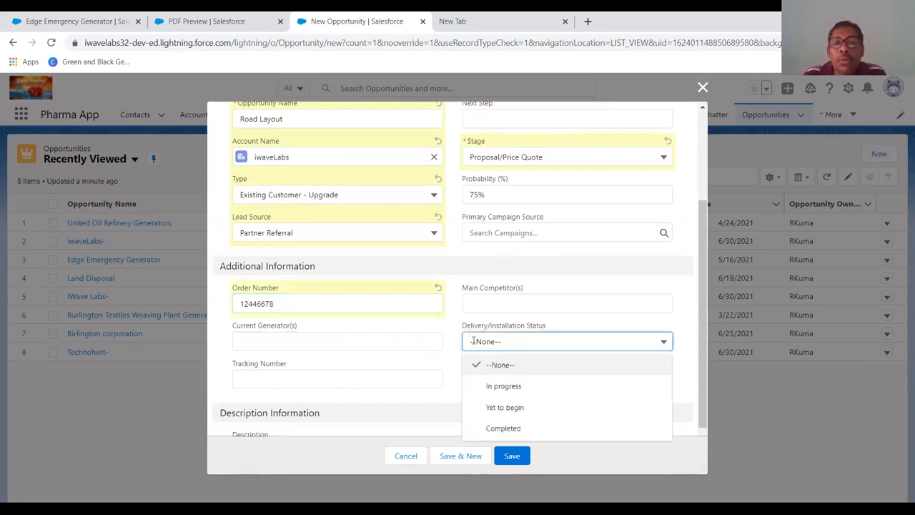
pyautogui.click(498, 387)
# - Enter tracking number 23456767 and save the Road Layout opportunity
pyautogui.click(347, 372)
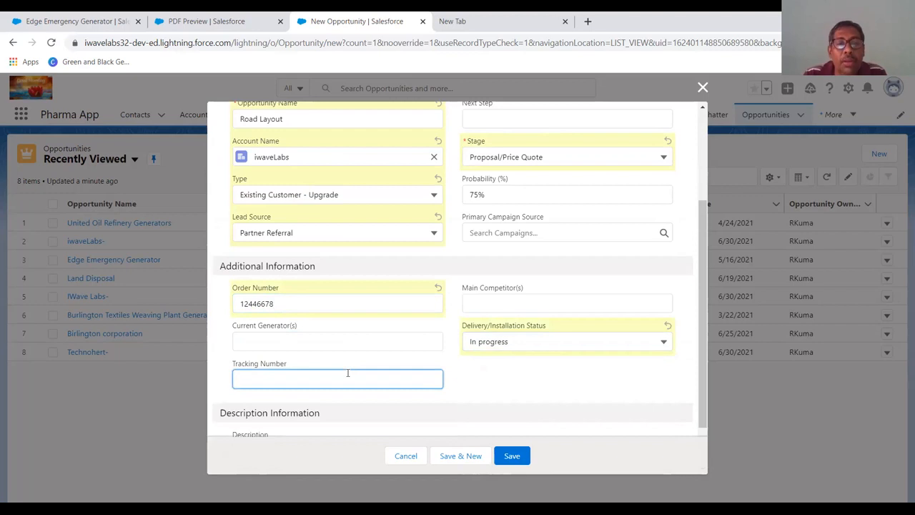
pyautogui.write('23456767')
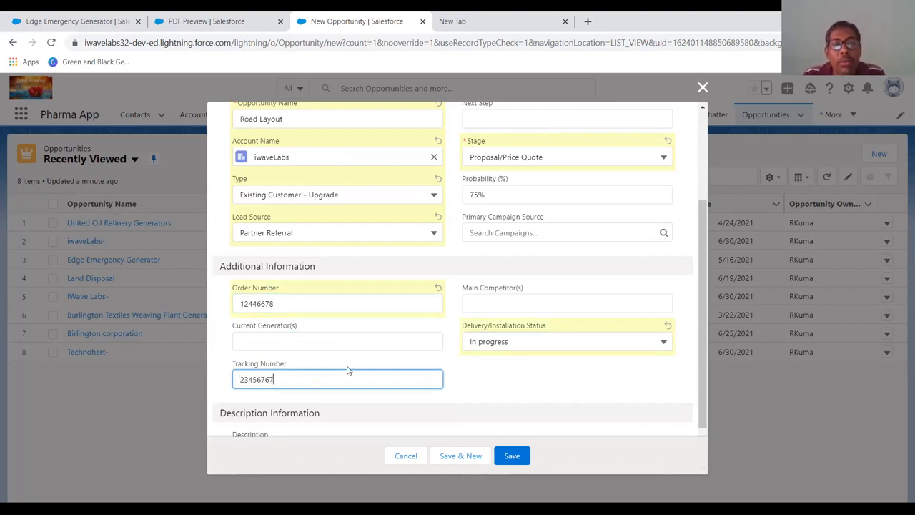
pyautogui.scroll(-1, 348, 370)
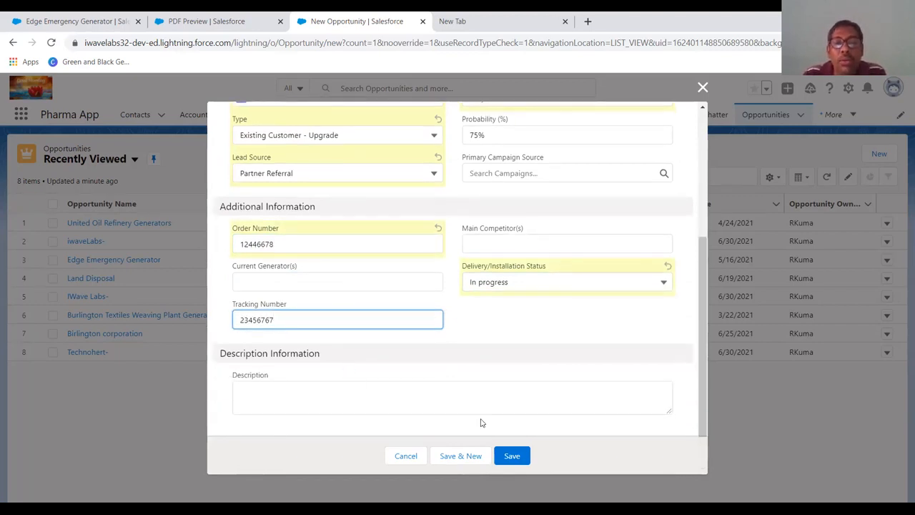
pyautogui.click(505, 456)
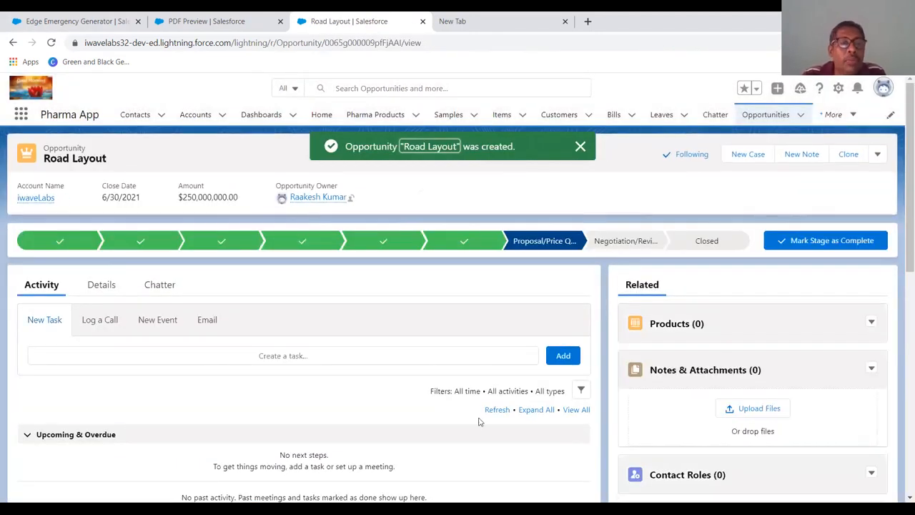
# - Review the saved Road Layout opportunity's details
pyautogui.click(91, 291)
pyautogui.scroll(-1, 173, 346)
pyautogui.scroll(-5, 173, 346)
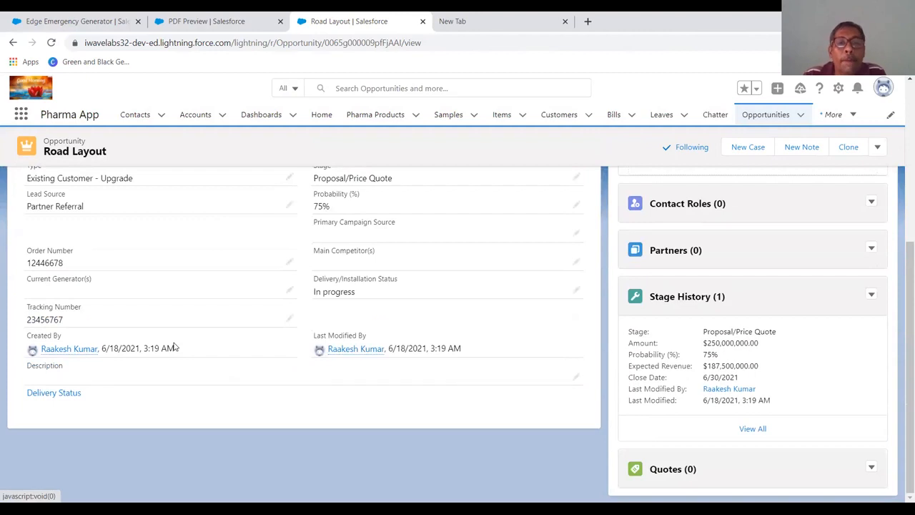
pyautogui.scroll(5, 173, 346)
pyautogui.scroll(-3, 173, 347)
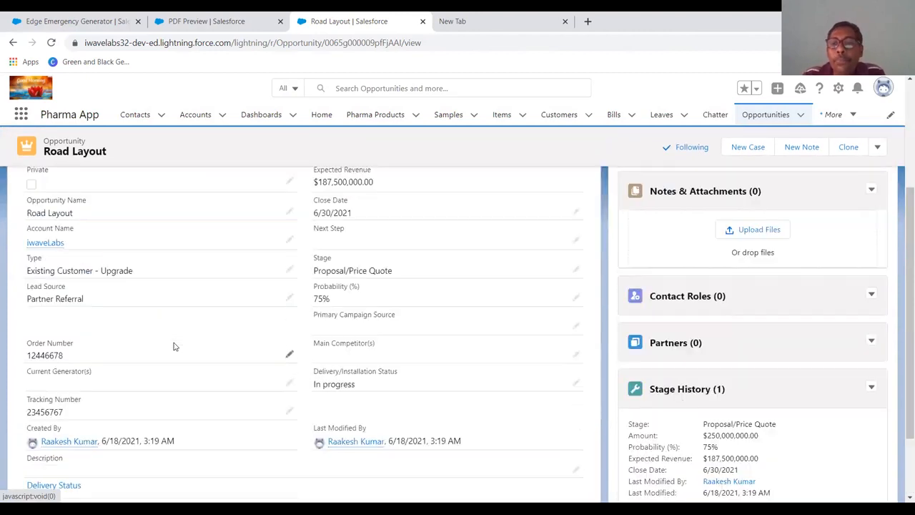
pyautogui.scroll(-2, 173, 346)
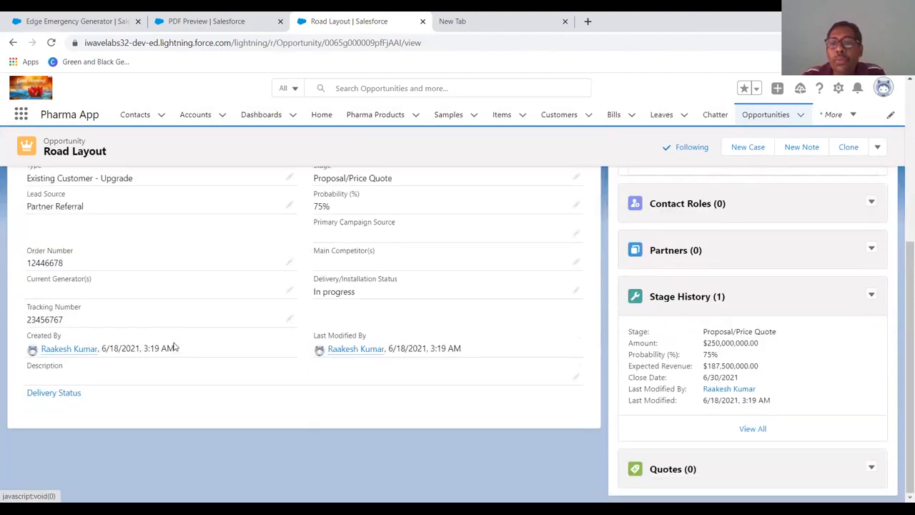
pyautogui.scroll(5, 173, 346)
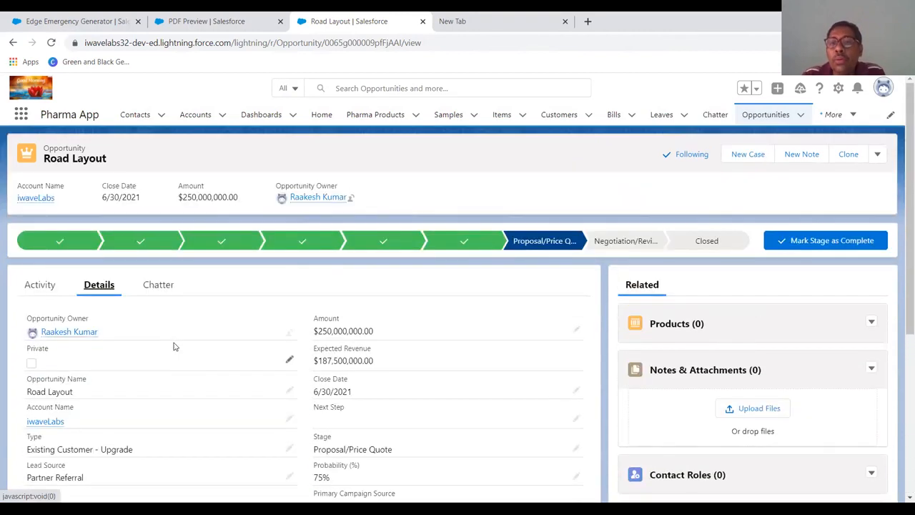
pyautogui.scroll(-4, 173, 347)
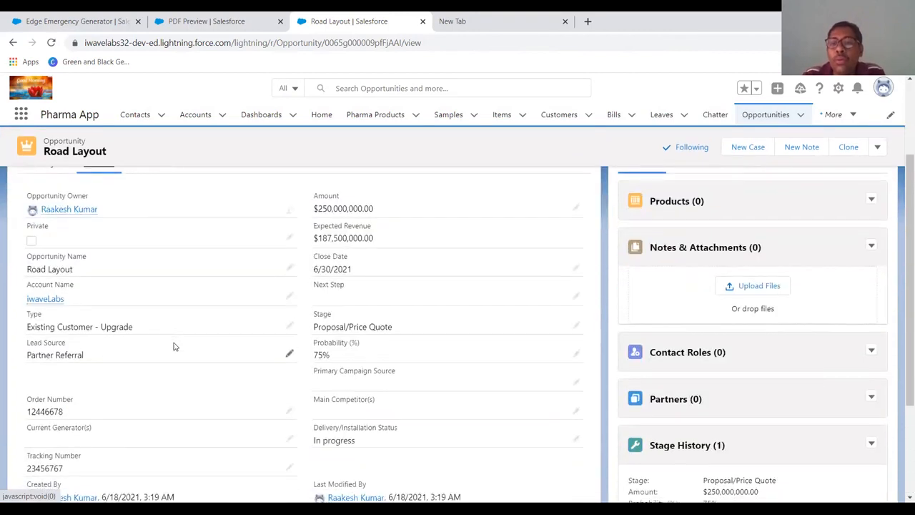
pyautogui.scroll(5, 173, 347)
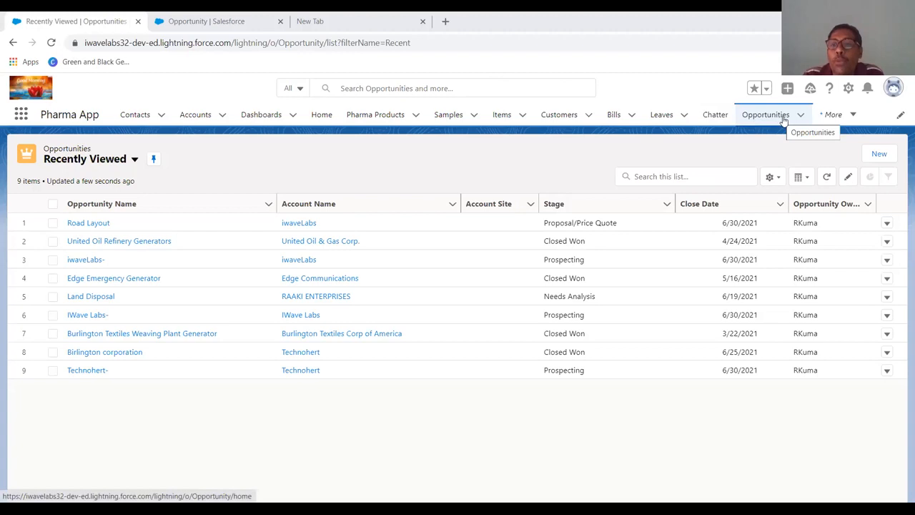
pyautogui.click(868, 154)
pyautogui.scroll(-3, 341, 331)
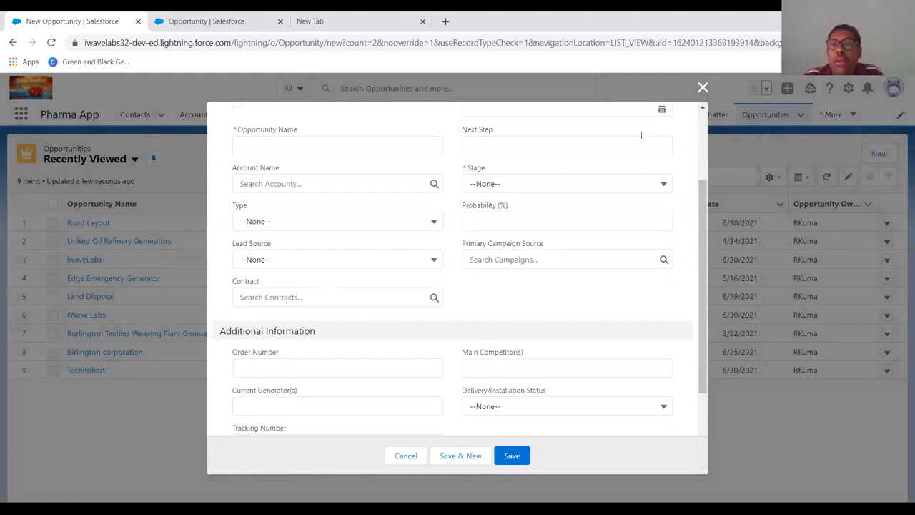
pyautogui.click(702, 87)
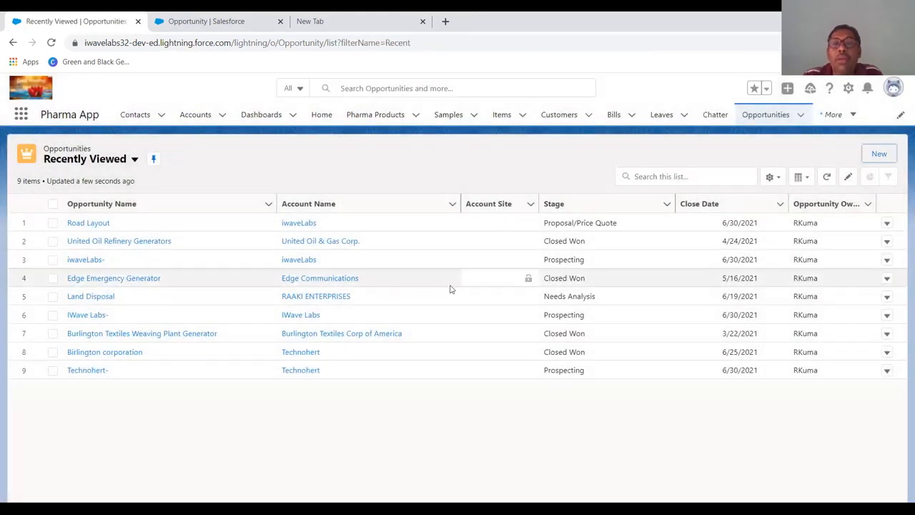
# - Open the Opportunity object's Contract field in Setup's Object Manager
pyautogui.click(207, 21)
pyautogui.click(146, 119)
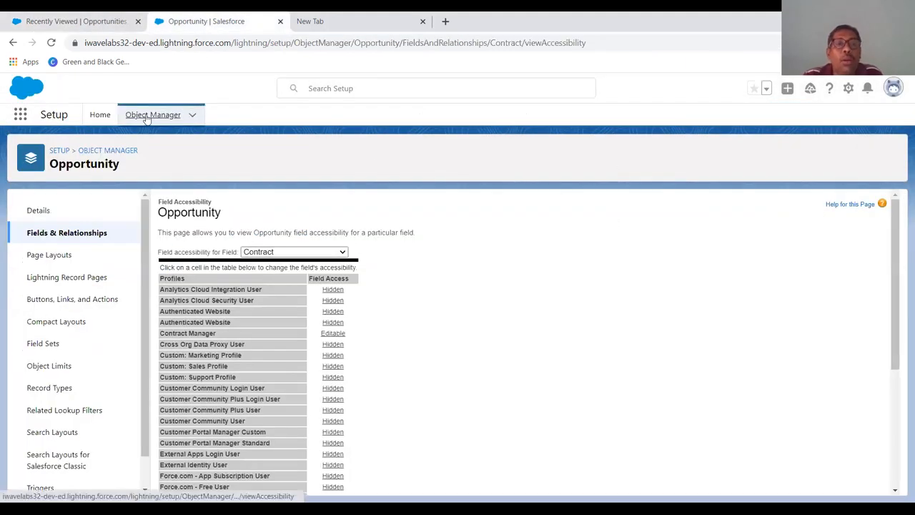
pyautogui.click(191, 116)
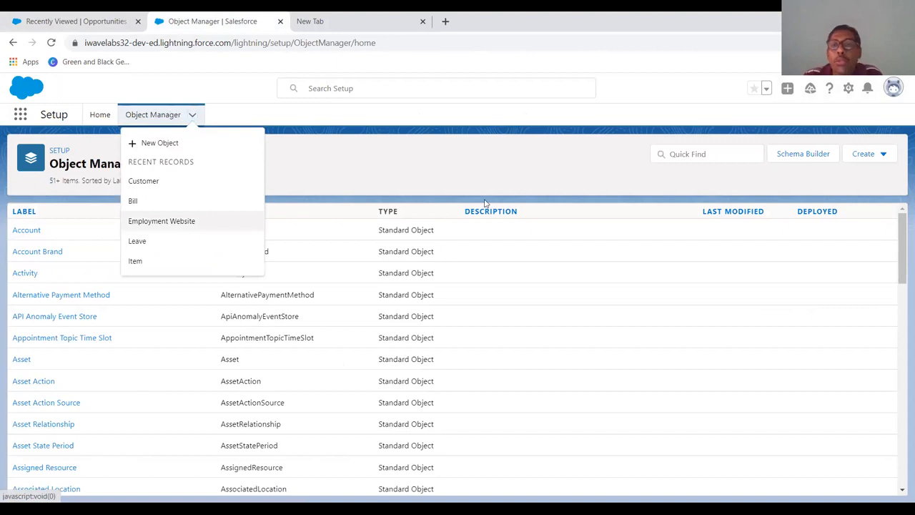
pyautogui.click(694, 154)
pyautogui.write('opp')
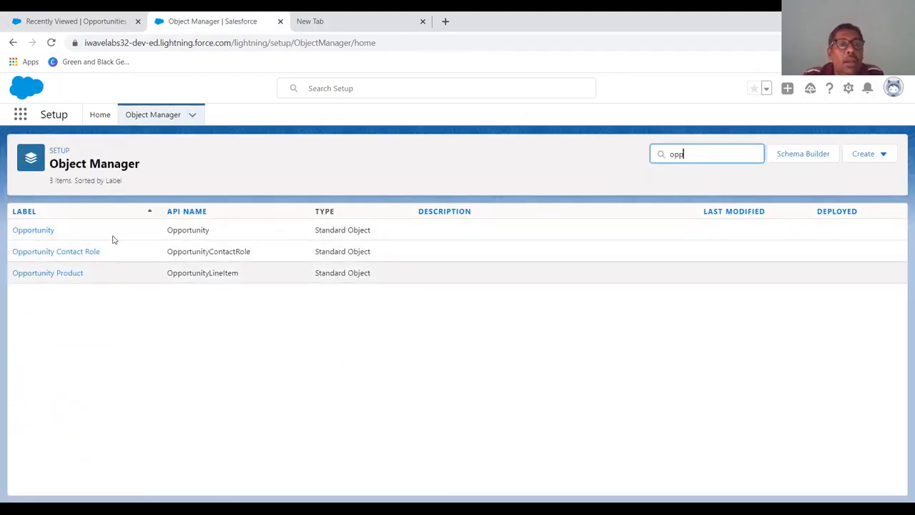
pyautogui.click(46, 232)
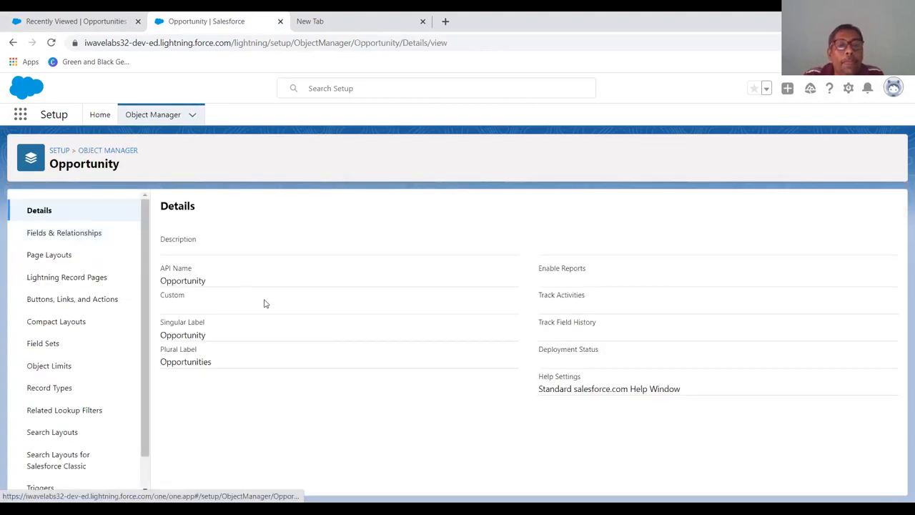
pyautogui.click(79, 235)
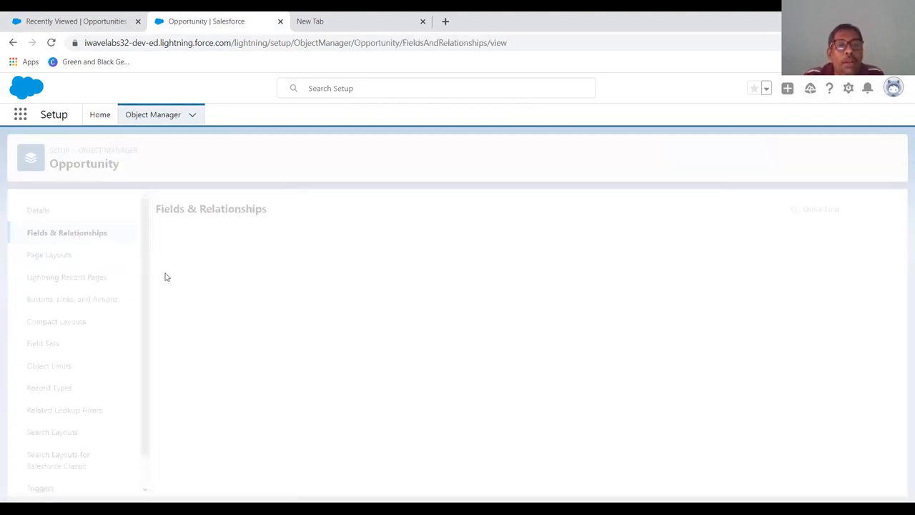
pyautogui.click(181, 324)
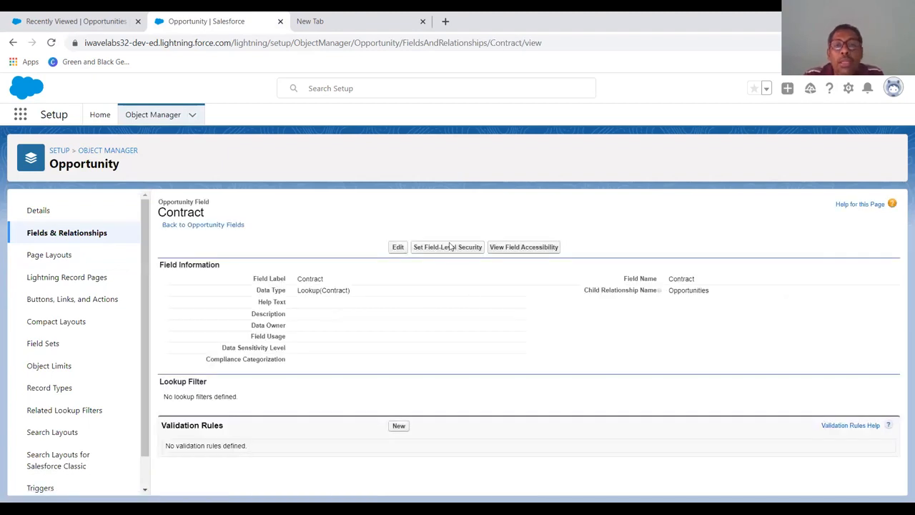
# - Make the Contract field visible to the System Administrator profile in field-level security and save
pyautogui.click(449, 246)
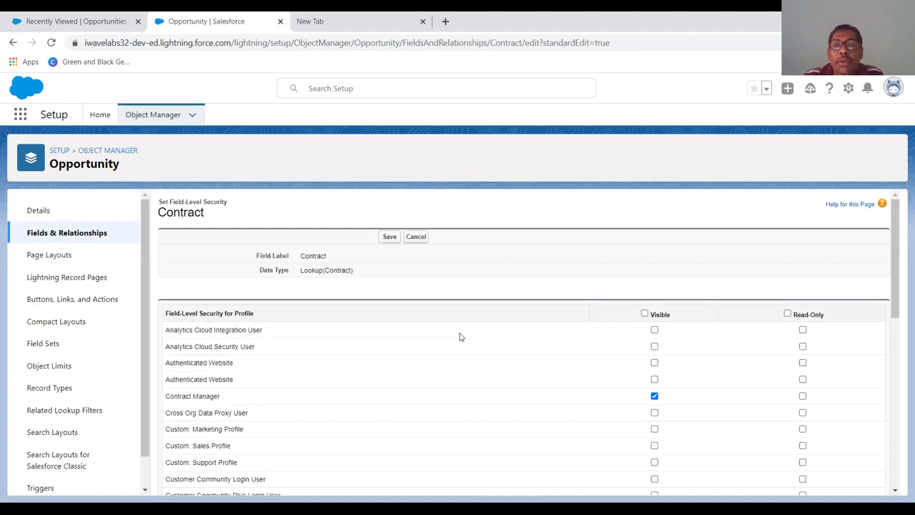
pyautogui.scroll(-2, 458, 337)
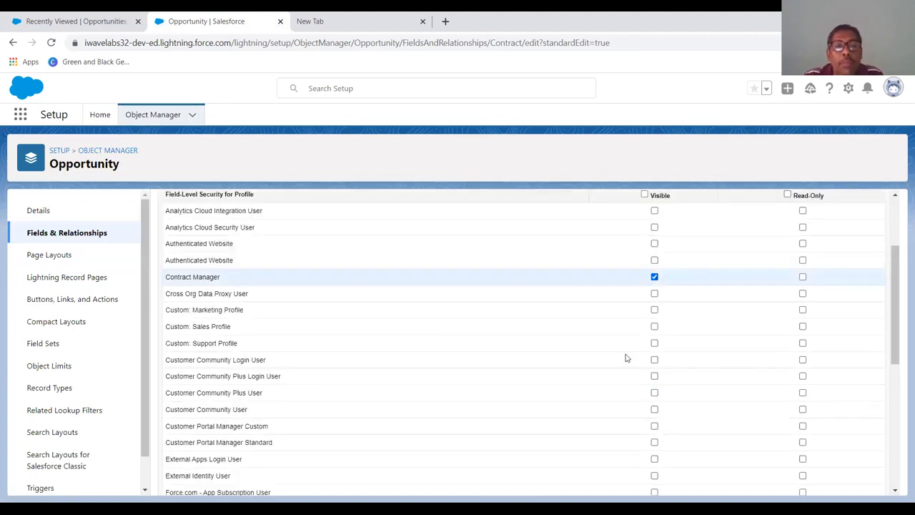
pyautogui.scroll(-4, 627, 357)
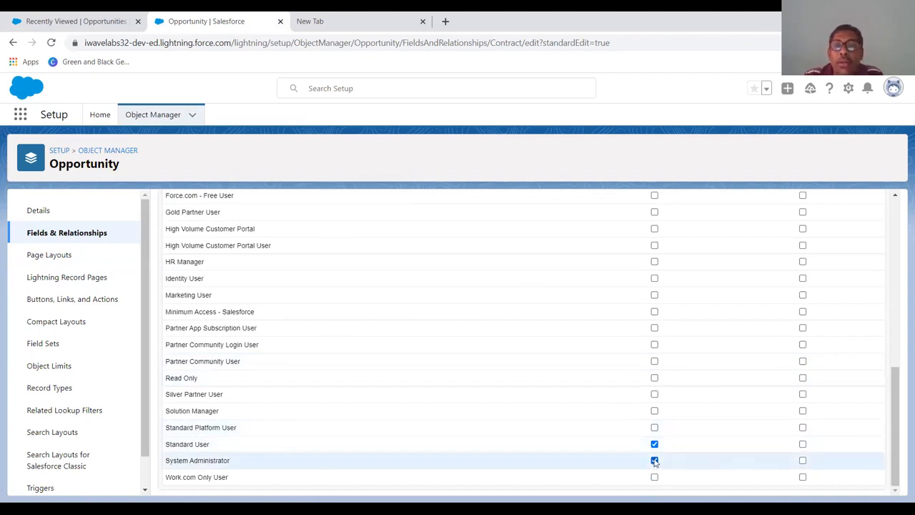
pyautogui.scroll(10, 657, 458)
pyautogui.click(390, 237)
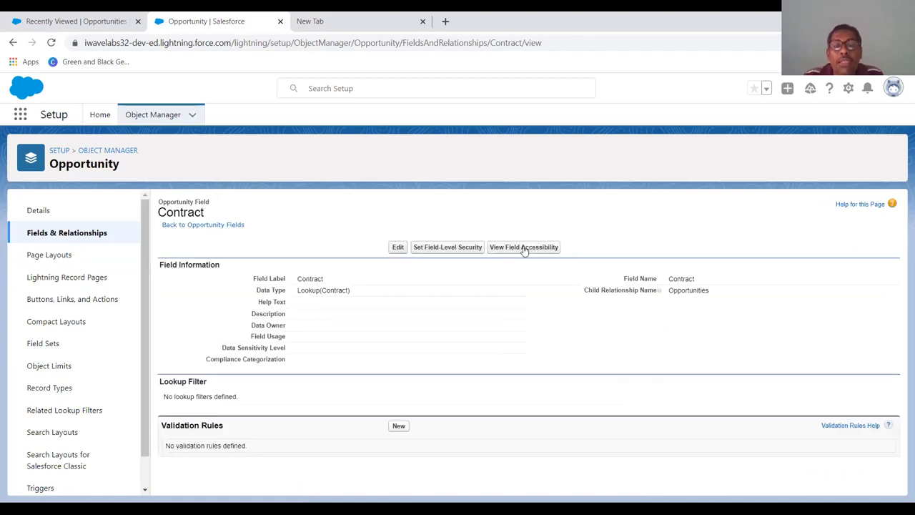
# - View the Contract field's accessibility and save the System Administrator's access settings with the field visible
pyautogui.click(524, 247)
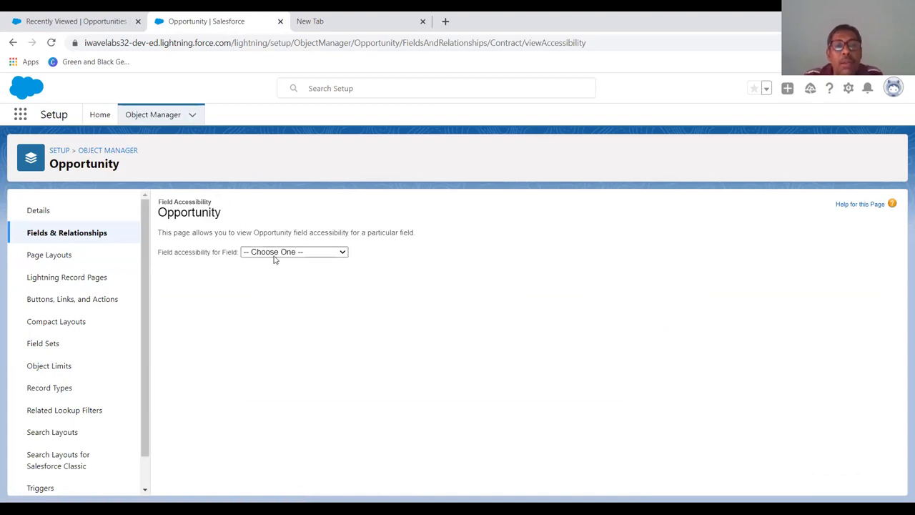
pyautogui.click(274, 255)
pyautogui.click(279, 307)
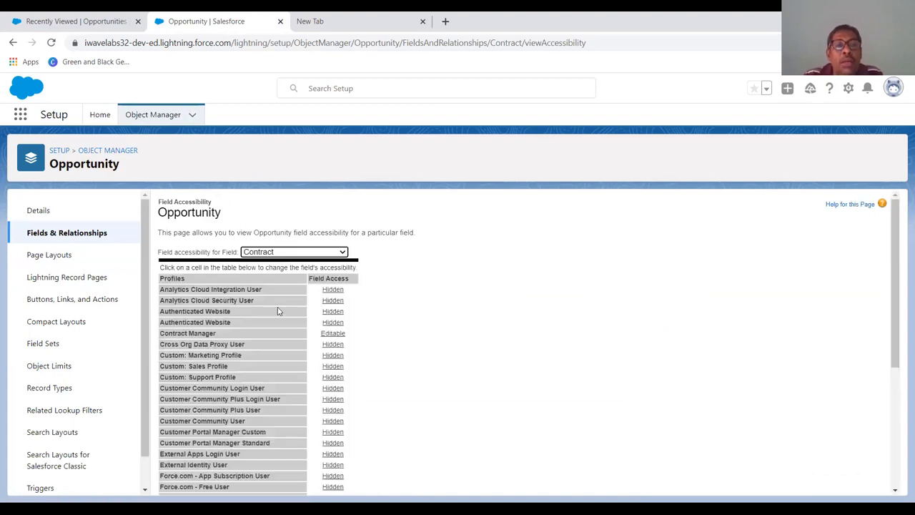
pyautogui.scroll(-3, 278, 307)
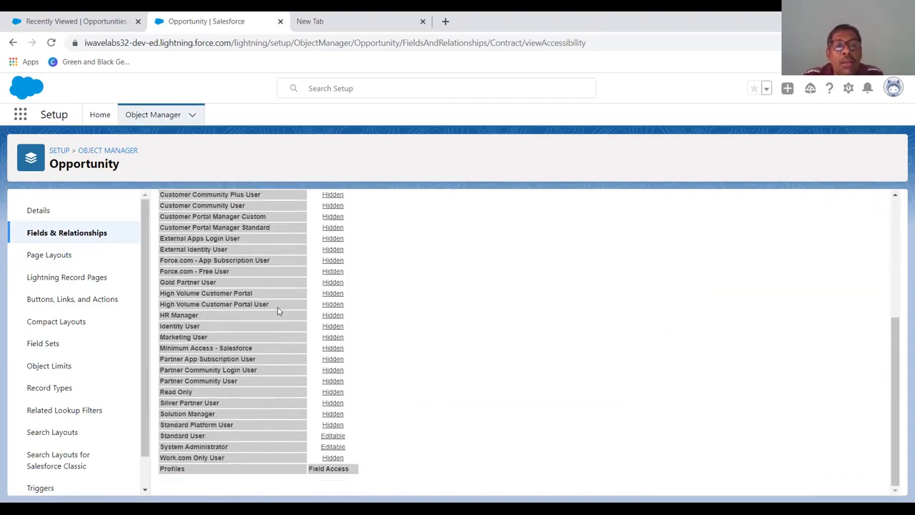
pyautogui.click(343, 447)
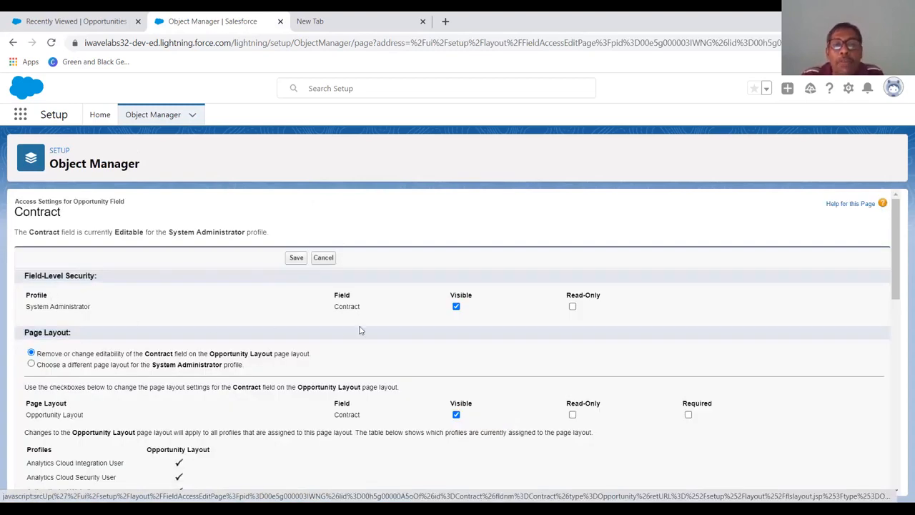
pyautogui.click(457, 307)
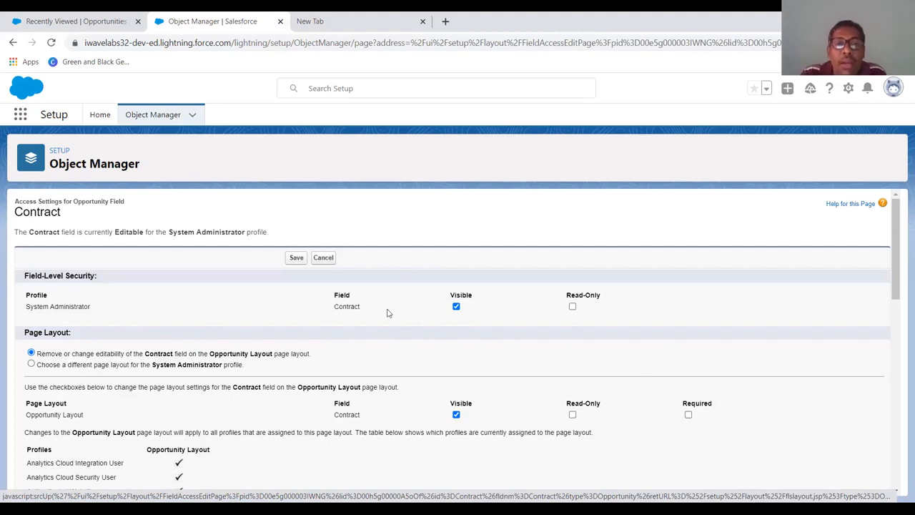
pyautogui.click(295, 259)
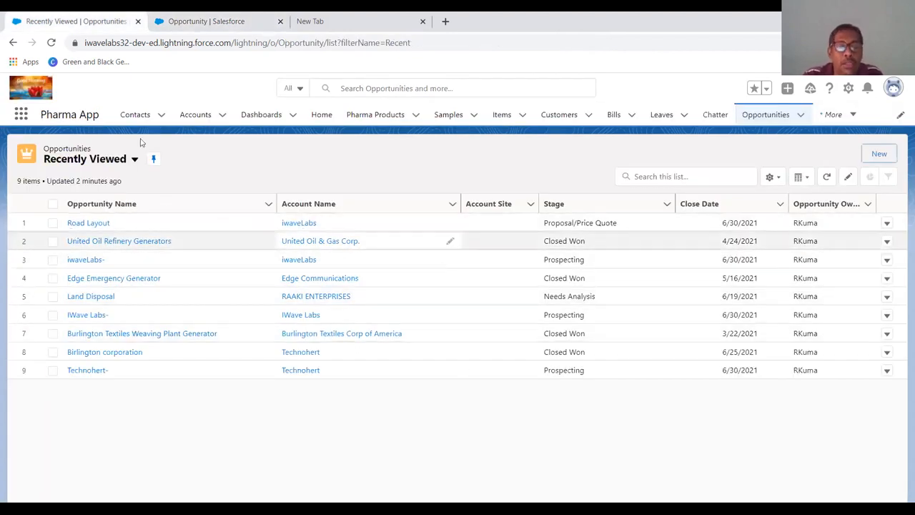
# - Reload the opportunities list and open a new opportunity form showing the Contract field
pyautogui.click(51, 41)
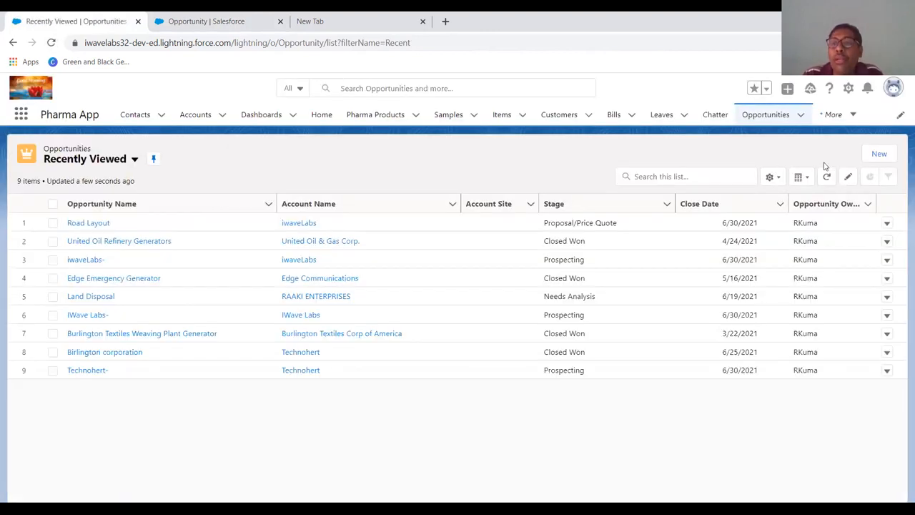
pyautogui.click(879, 154)
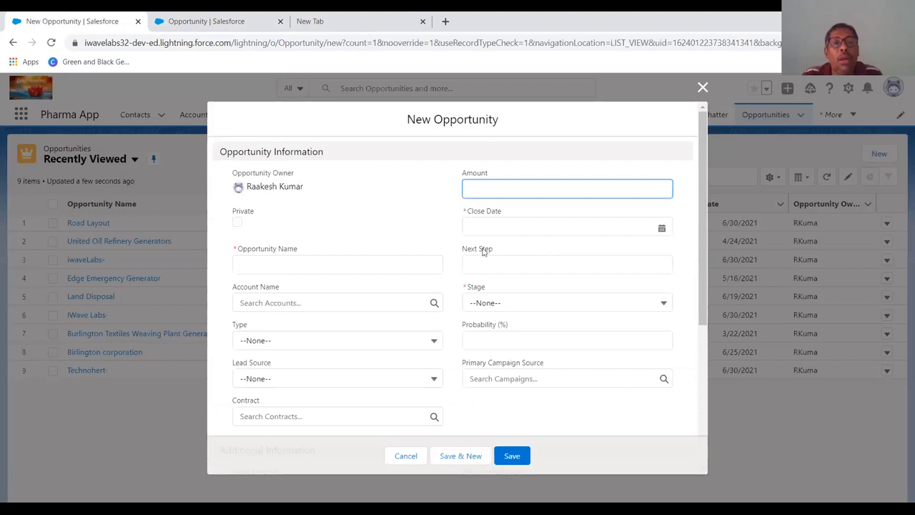
pyautogui.scroll(-3, 379, 322)
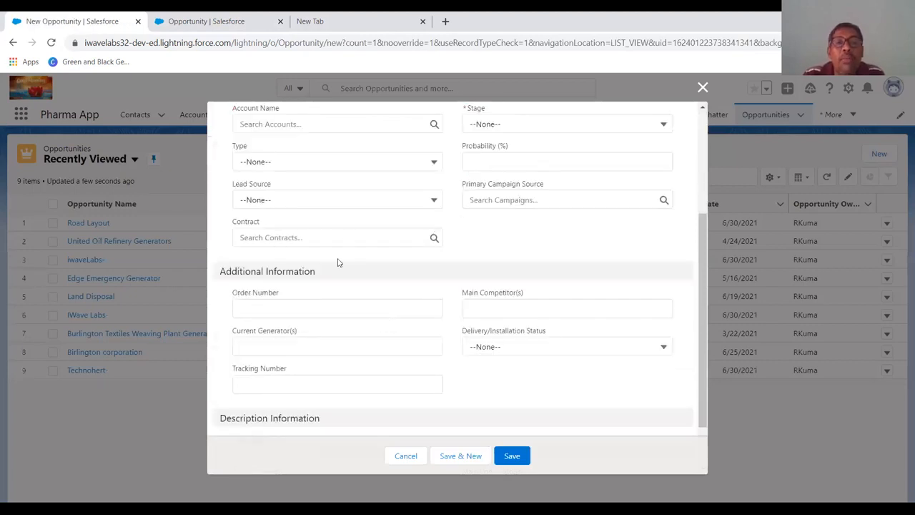
pyautogui.scroll(3, 306, 250)
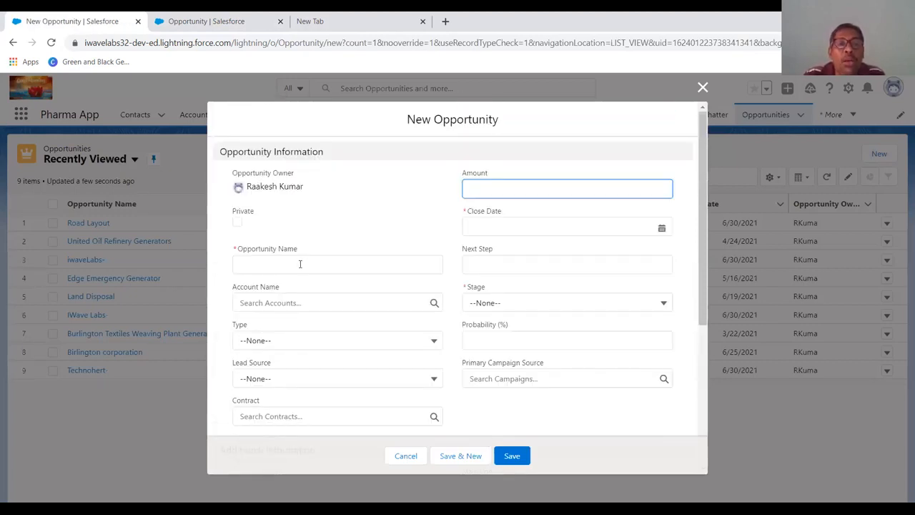
pyautogui.click(300, 263)
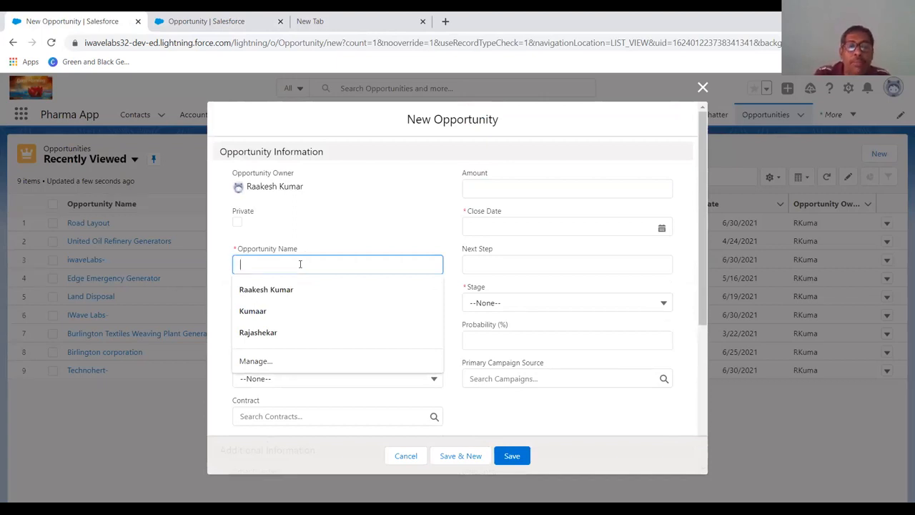
pyautogui.write('Aro')
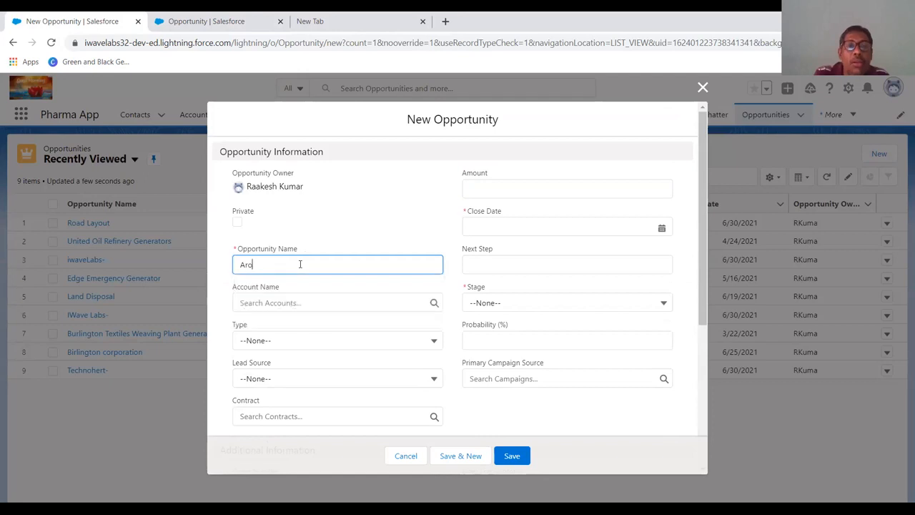
pyautogui.write('dram')
pyautogui.press('BackSpace')
pyautogui.press('BackSpace')
pyautogui.press('BackSpace')
pyautogui.press('BackSpace')
pyautogui.press('BackSpace')
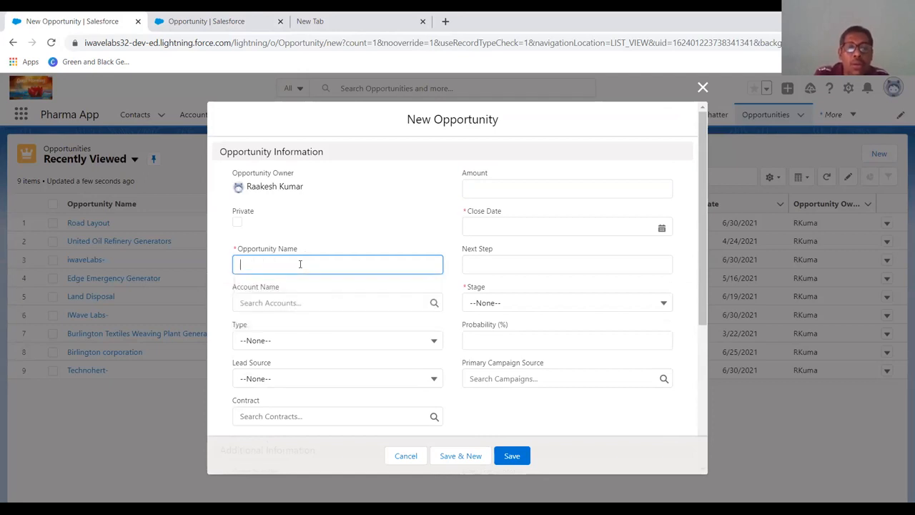
# - Name the opportunity Airport Project and select IWave Labs as its account
pyautogui.write('Airport Pr')
pyautogui.press('Tab')
pyautogui.click(298, 303)
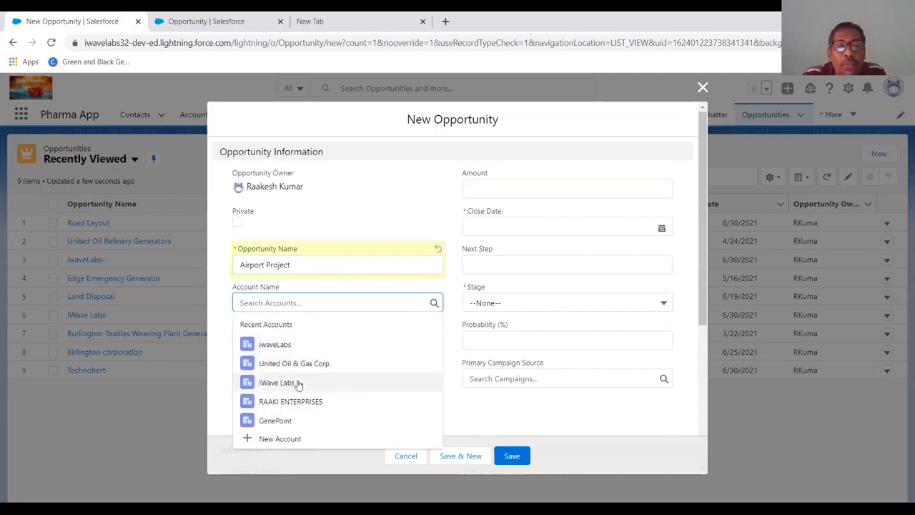
pyautogui.click(296, 382)
# - Set the opportunity type to Existing Customer - Upgrade and the lead source to Partner Referral
pyautogui.click(294, 338)
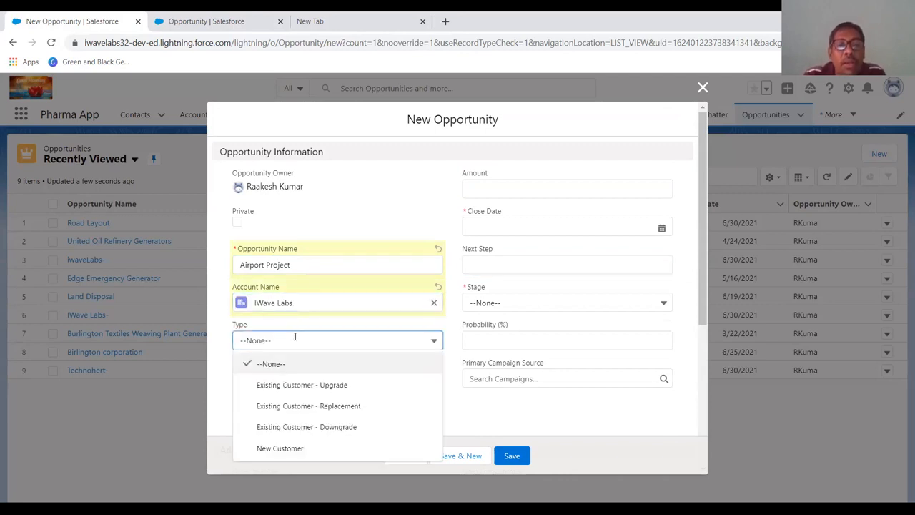
pyautogui.click(304, 382)
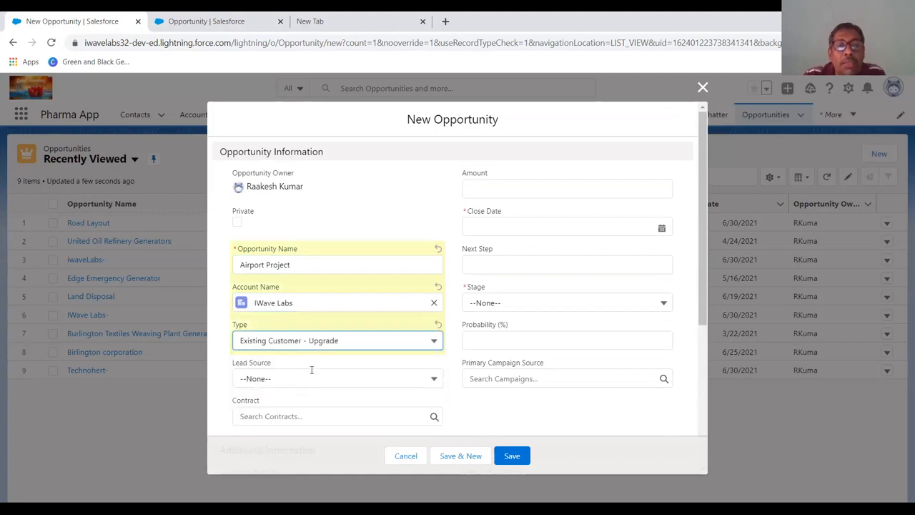
pyautogui.click(311, 371)
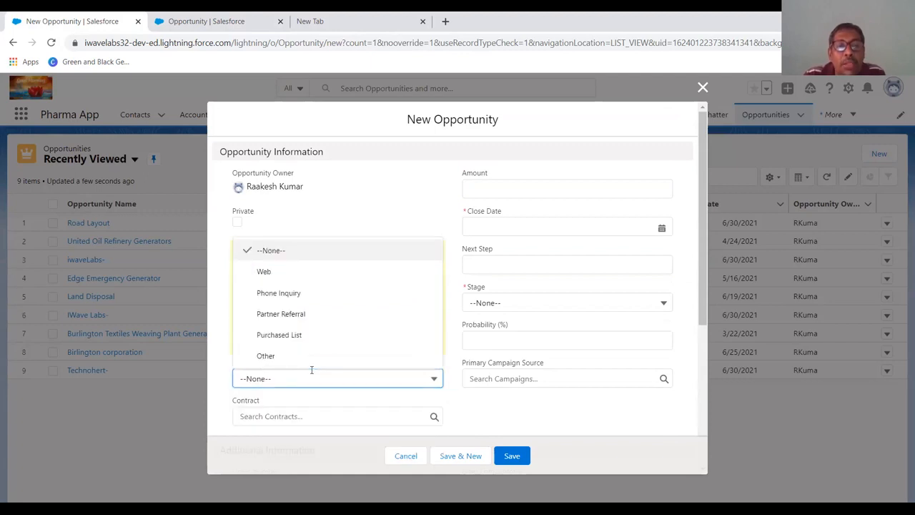
pyautogui.click(312, 314)
# - Link contract 00000100 to the opportunity and enter order number 11344565
pyautogui.scroll(-2, 342, 343)
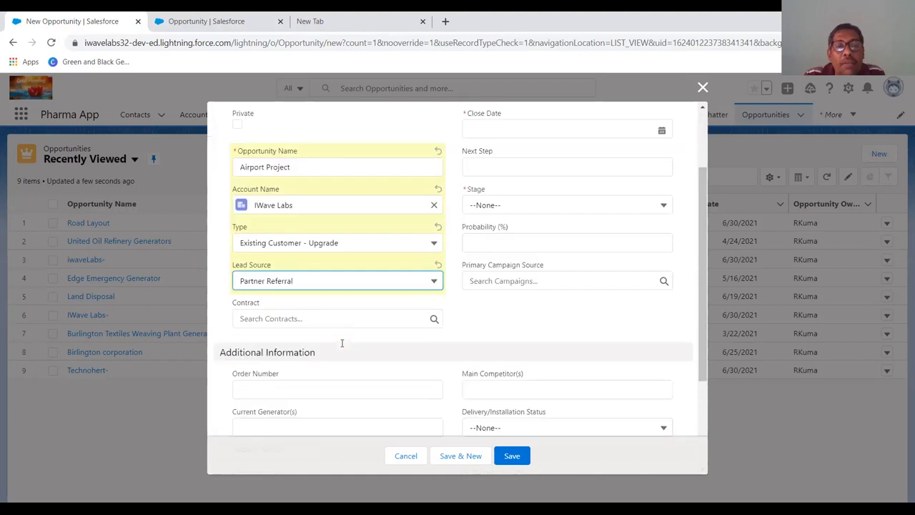
pyautogui.click(304, 297)
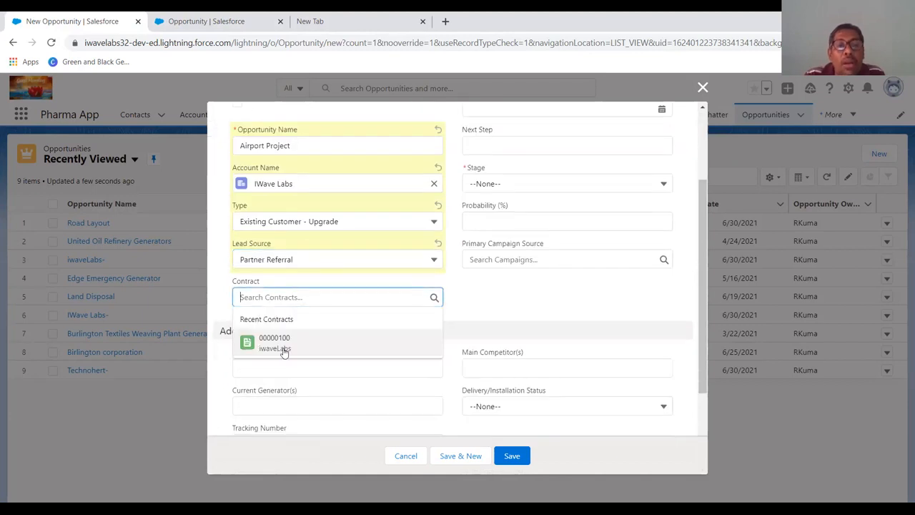
pyautogui.click(284, 345)
pyautogui.click(286, 364)
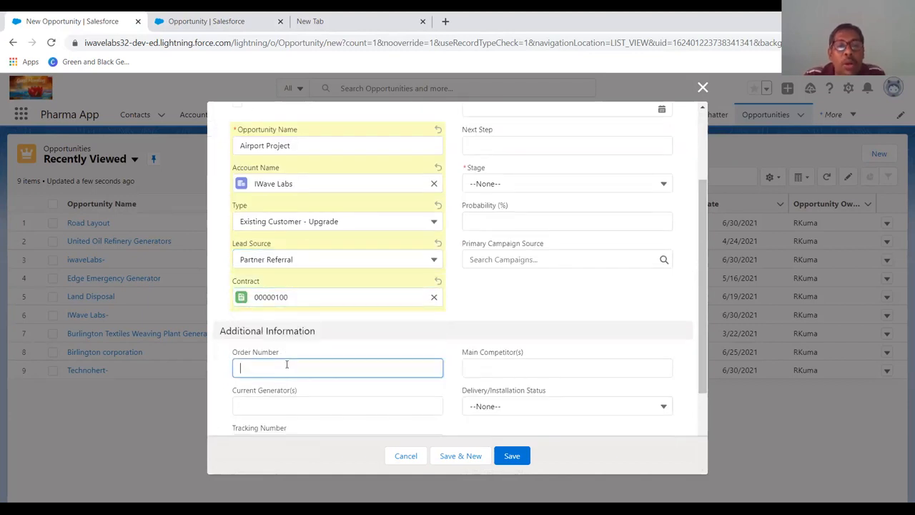
pyautogui.write('1134456')
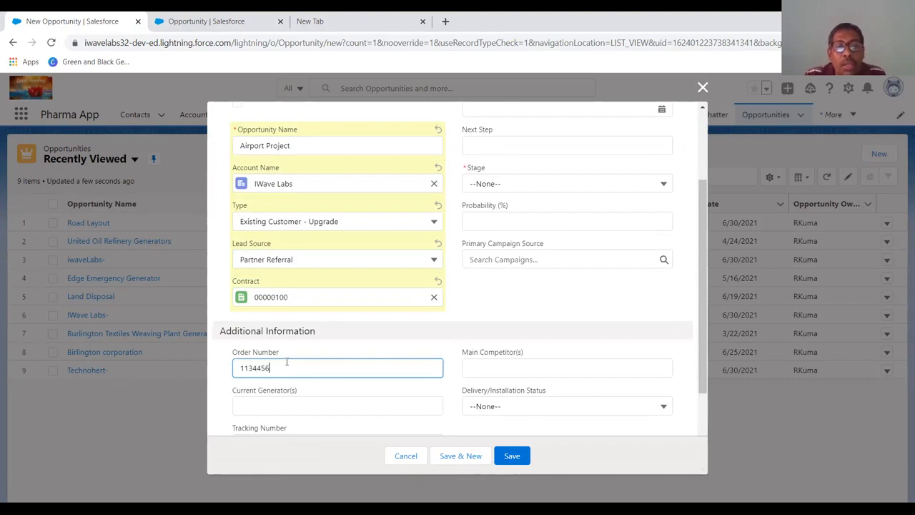
pyautogui.write('5')
# - Enter 5678998 as the opportunity's tracking number
pyautogui.scroll(-1, 350, 399)
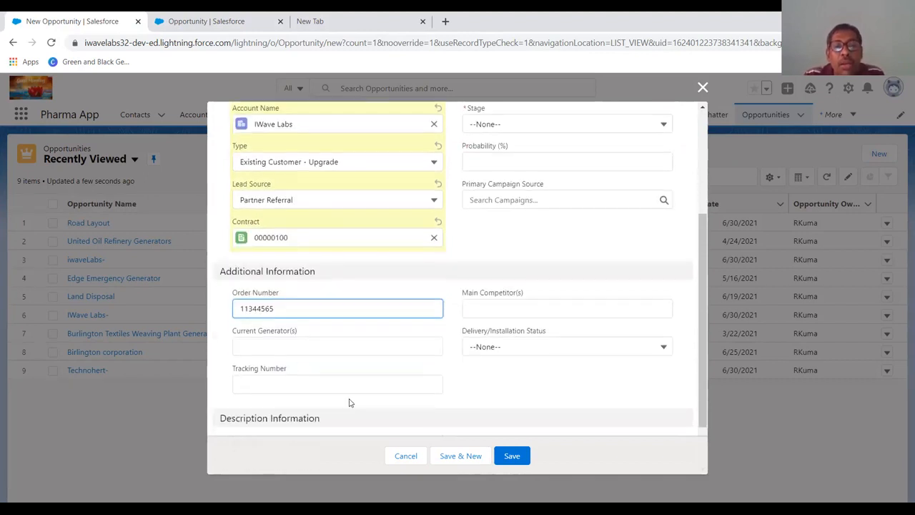
pyautogui.click(327, 389)
pyautogui.write('5678998')
# - Set the amount to $250,000,000.00 and pick 7/10/2021 as the close date
pyautogui.scroll(3, 482, 387)
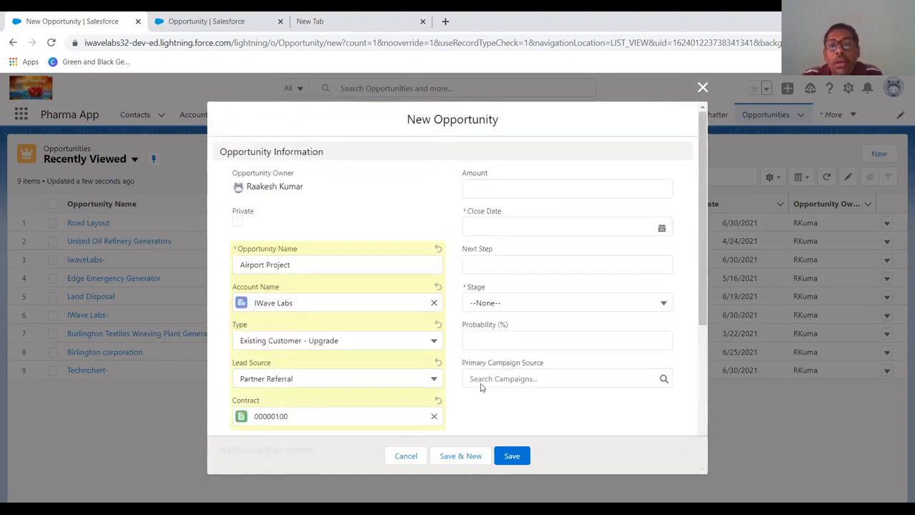
pyautogui.click(536, 189)
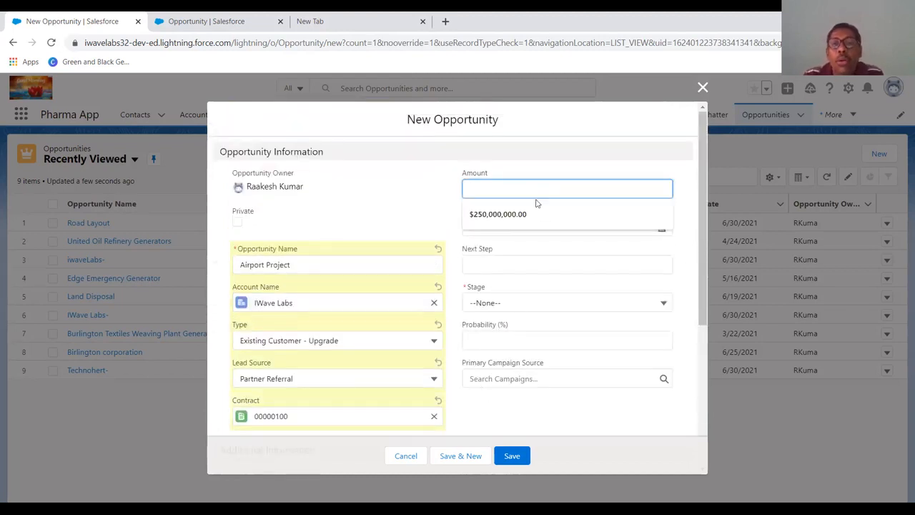
pyautogui.click(533, 213)
pyautogui.click(527, 230)
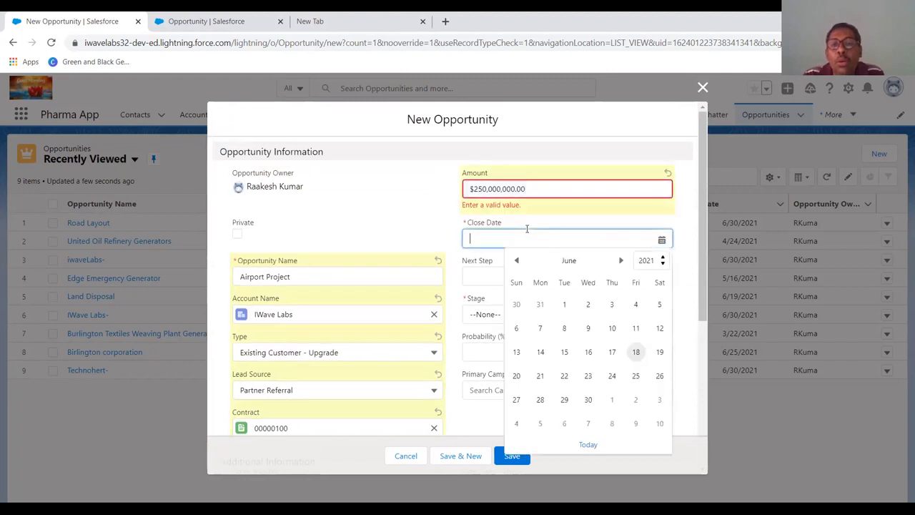
pyautogui.click(663, 425)
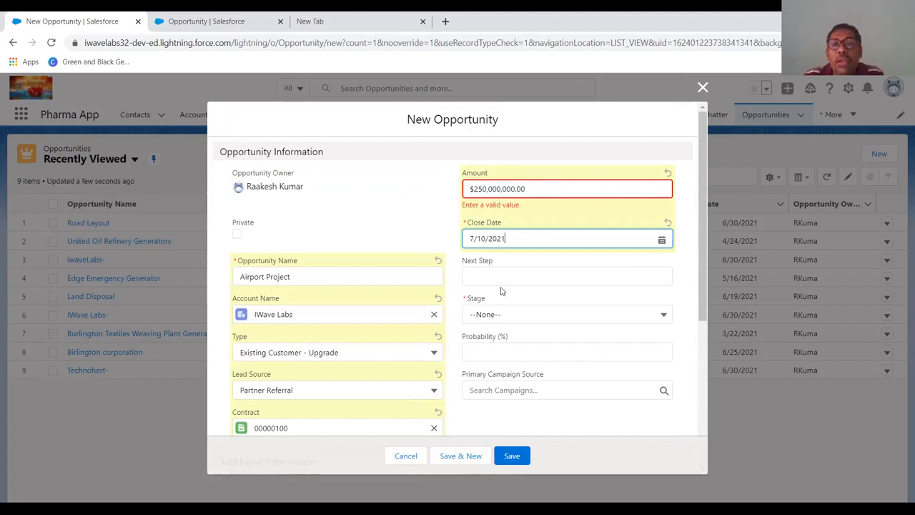
# - Set the opportunity stage to Proposal/Price Quote
pyautogui.click(537, 189)
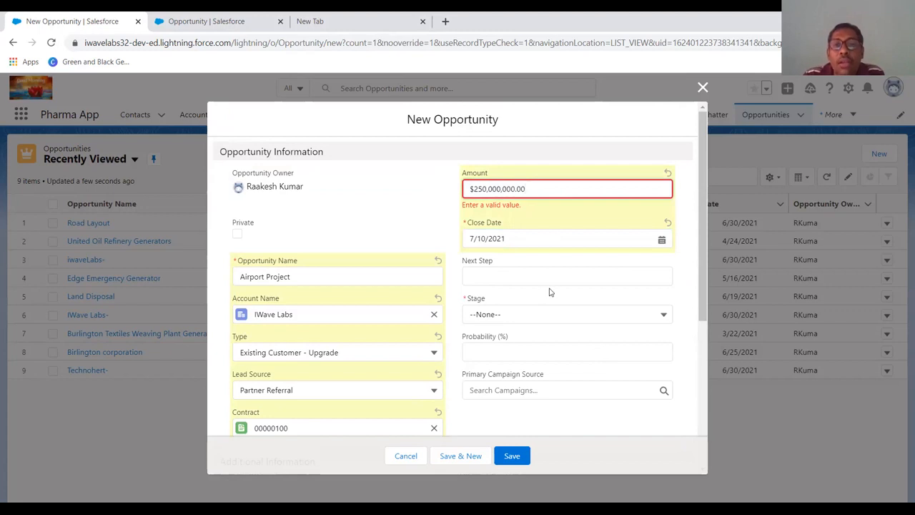
pyautogui.click(534, 312)
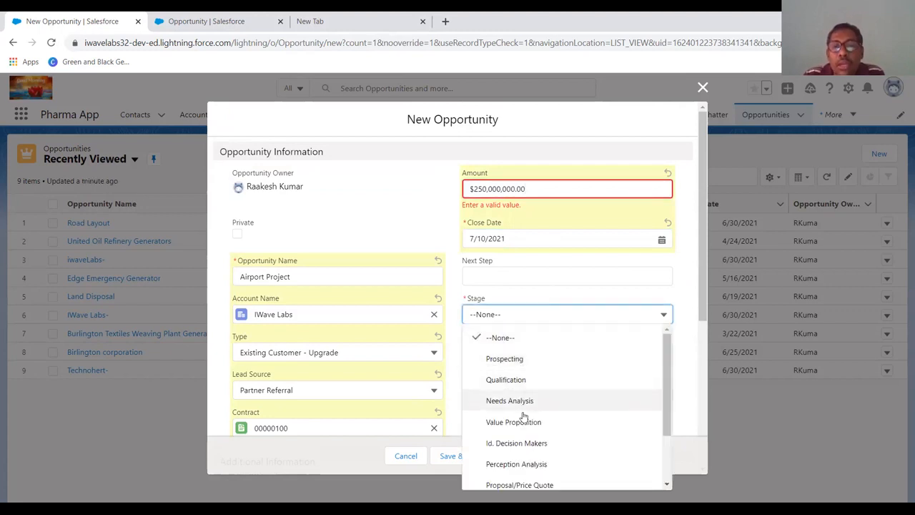
pyautogui.click(527, 484)
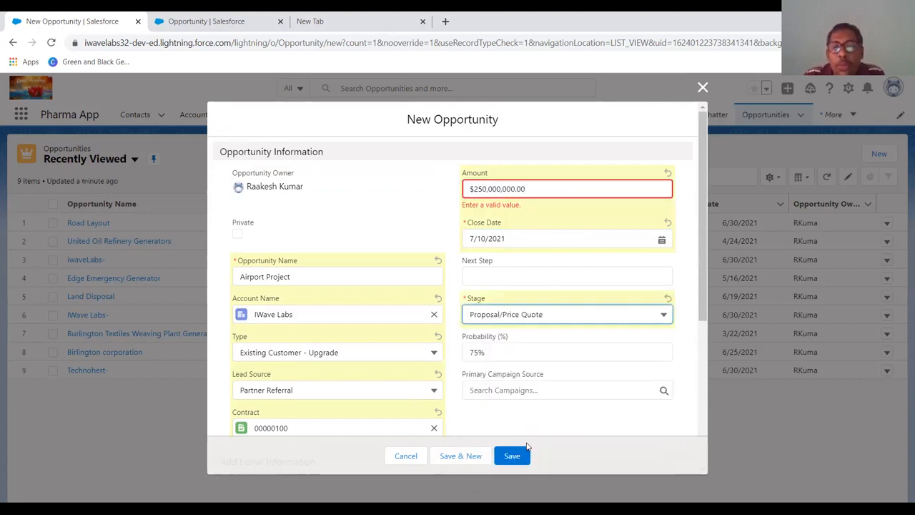
# - Try to save the new opportunity and jump to the flagged Amount field
pyautogui.scroll(-2, 559, 344)
pyautogui.scroll(-2, 559, 344)
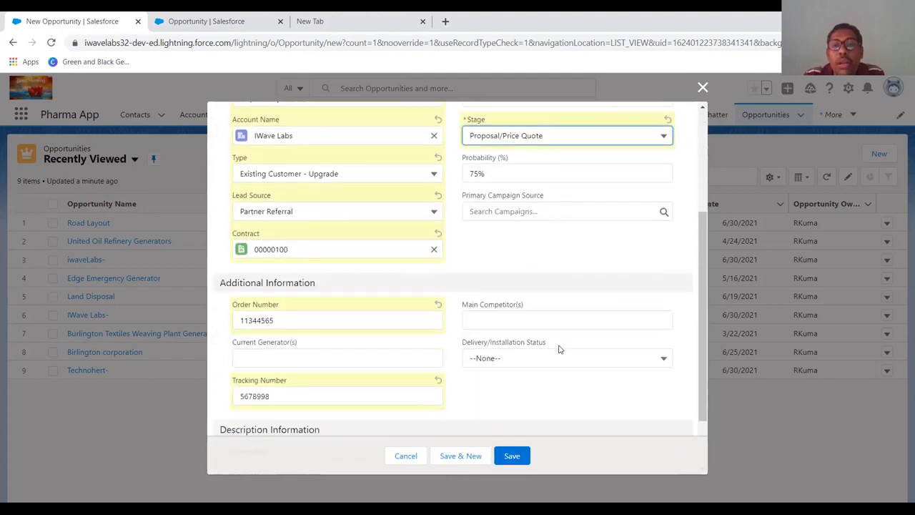
pyautogui.click(512, 455)
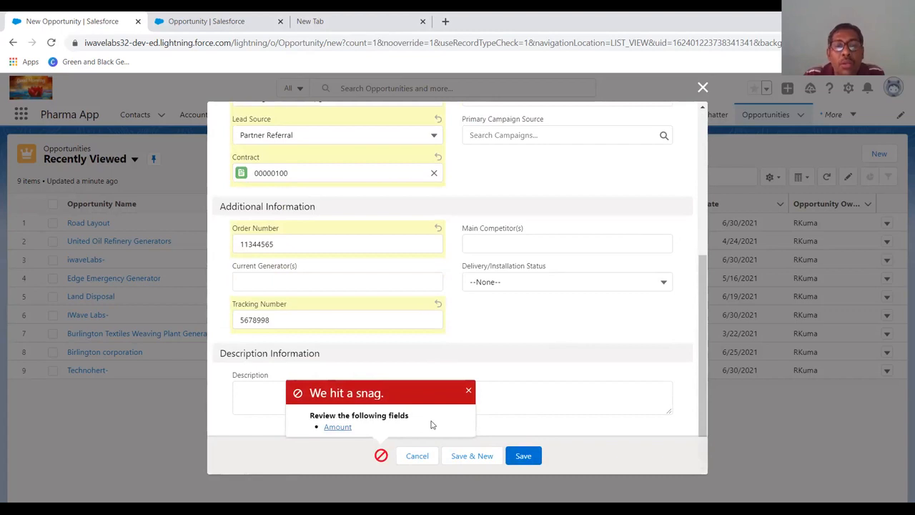
pyautogui.click(338, 427)
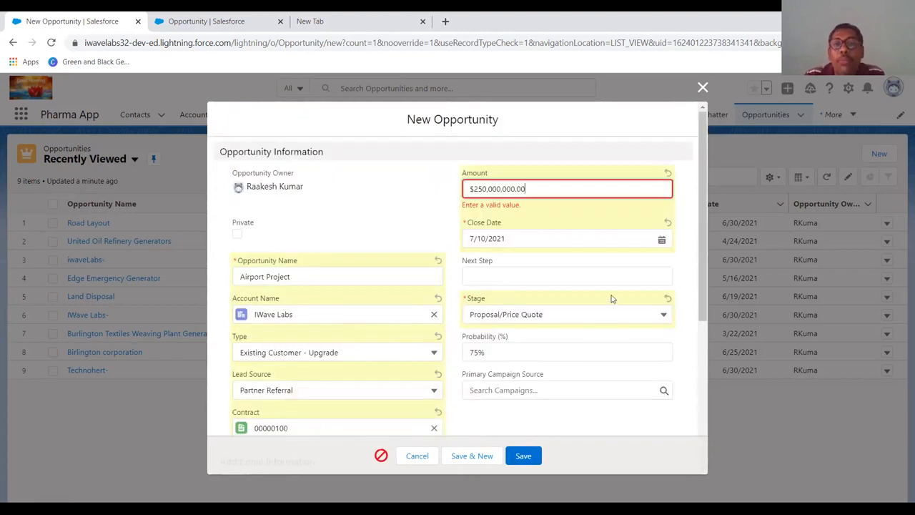
# - Correct the amount to 250000 and save the Airport Project opportunity
pyautogui.press('BackSpace')
pyautogui.press('BackSpace')
pyautogui.press('BackSpace')
pyautogui.press('BackSpace')
pyautogui.press('BackSpace')
pyautogui.press('BackSpace')
pyautogui.press('BackSpace')
pyautogui.press('BackSpace')
pyautogui.press('BackSpace')
pyautogui.press('BackSpace')
pyautogui.press('BackSpace')
pyautogui.press('BackSpace')
pyautogui.press('BackSpace')
pyautogui.press('BackSpace')
pyautogui.press('BackSpace')
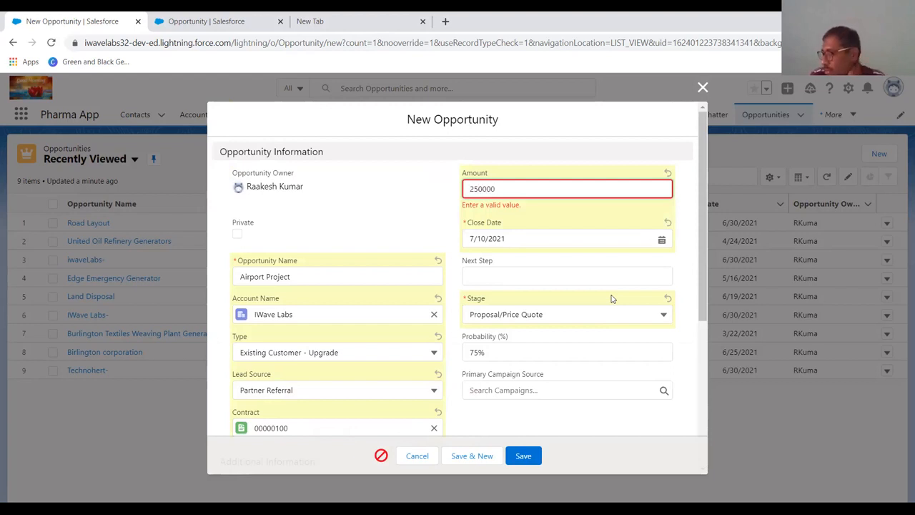
pyautogui.press('Tab')
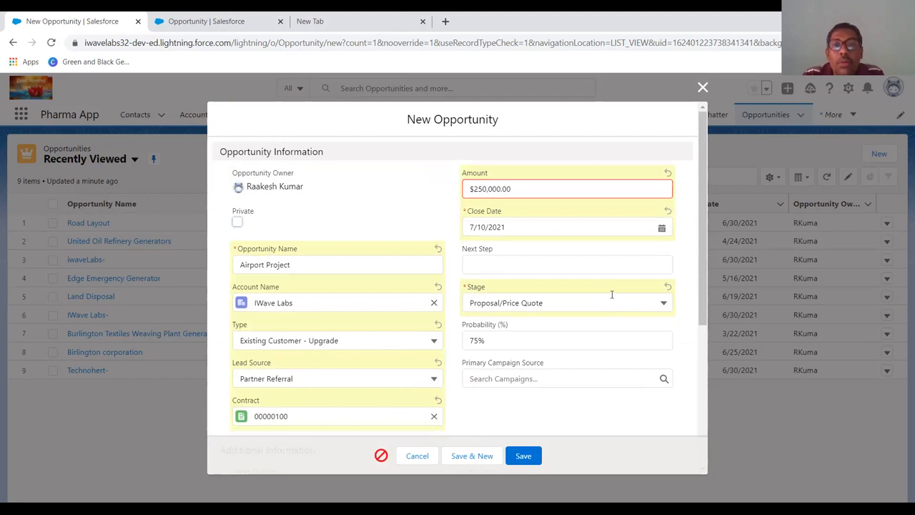
pyautogui.scroll(-3, 642, 361)
pyautogui.click(522, 455)
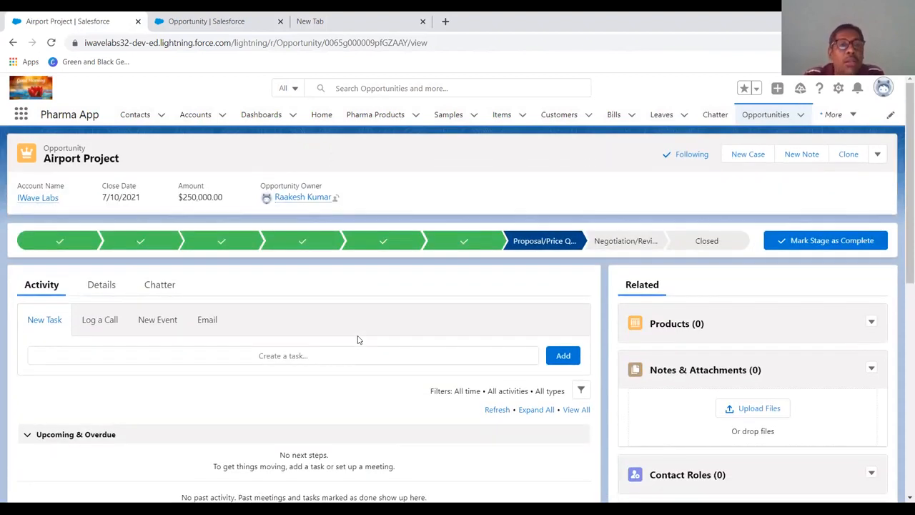
# - Review the saved opportunity's details, including the contract, order and tracking numbers
pyautogui.click(93, 294)
pyautogui.scroll(-3, 100, 334)
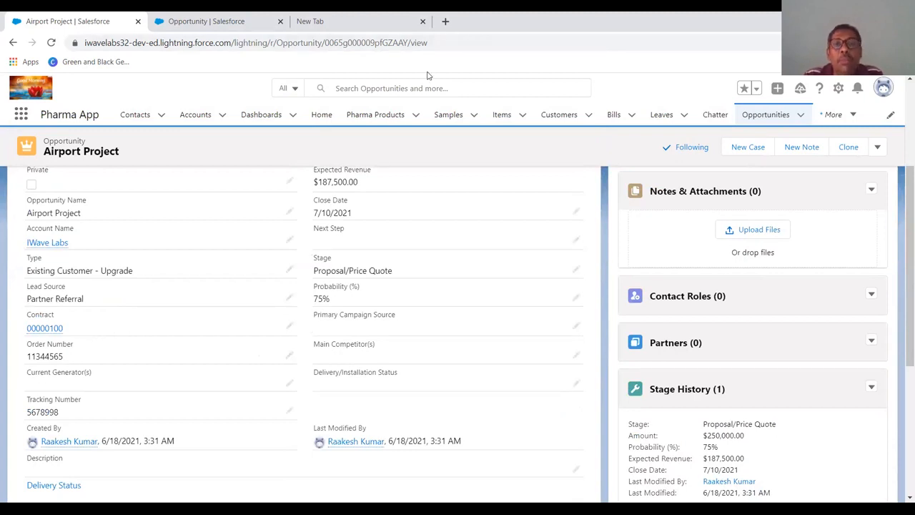
pyautogui.hotkey('alt', 'Tab')
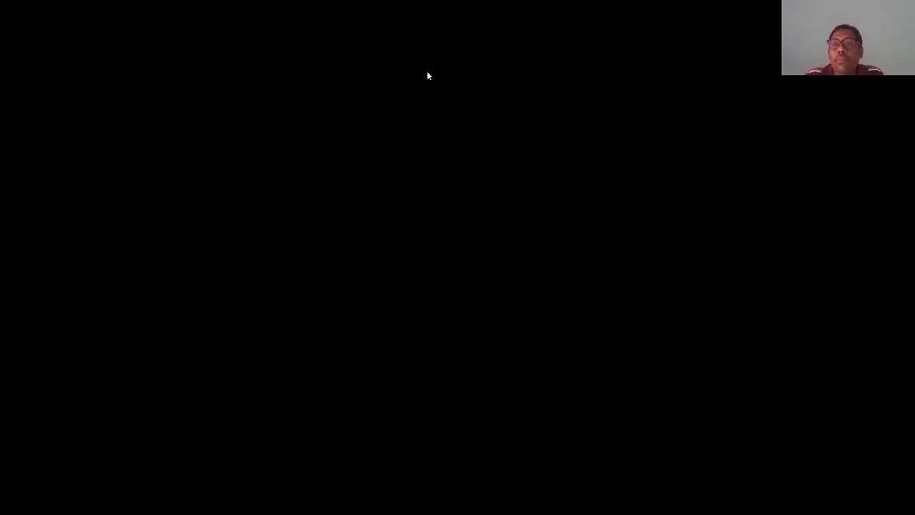
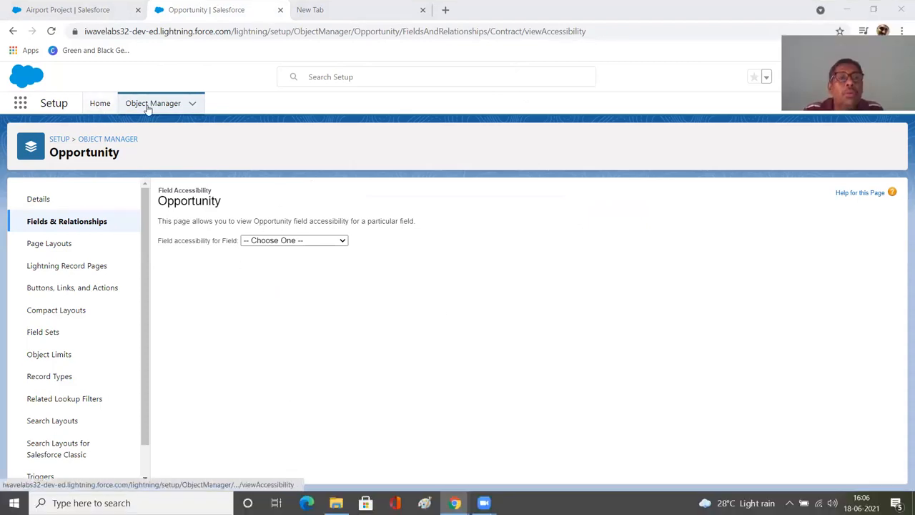
# - Open the Web-to-Lead setup page by searching Setup for web
pyautogui.click(100, 105)
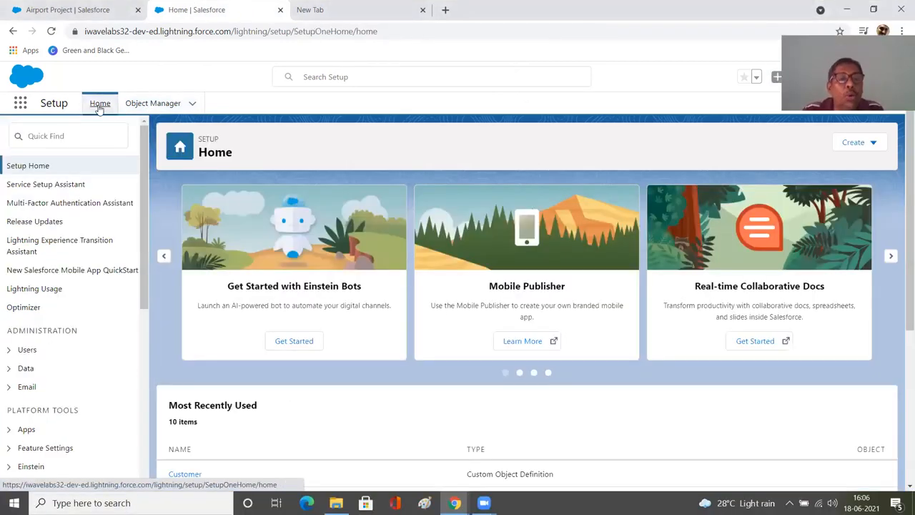
pyautogui.click(83, 133)
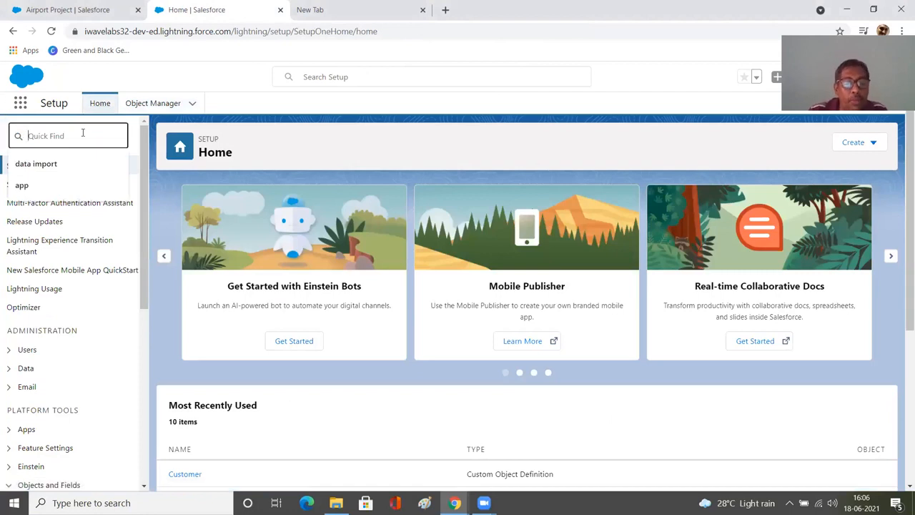
pyautogui.write('web')
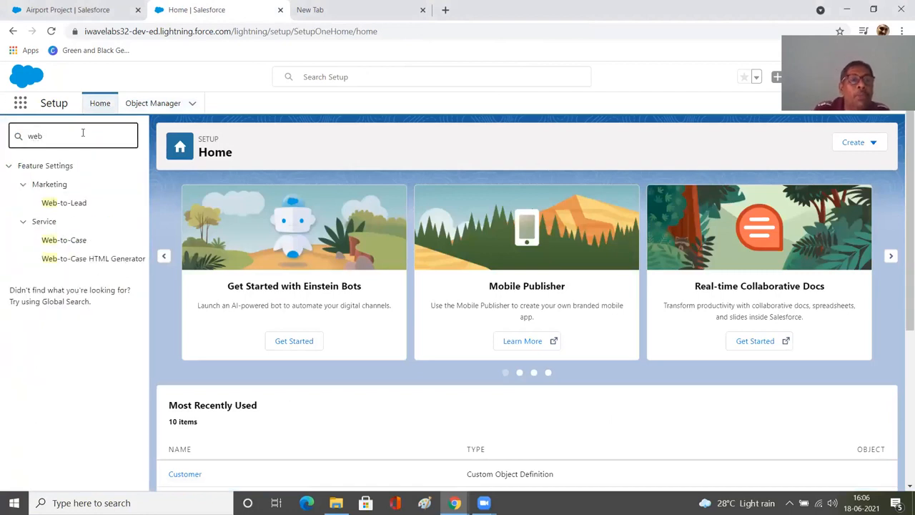
pyautogui.click(78, 203)
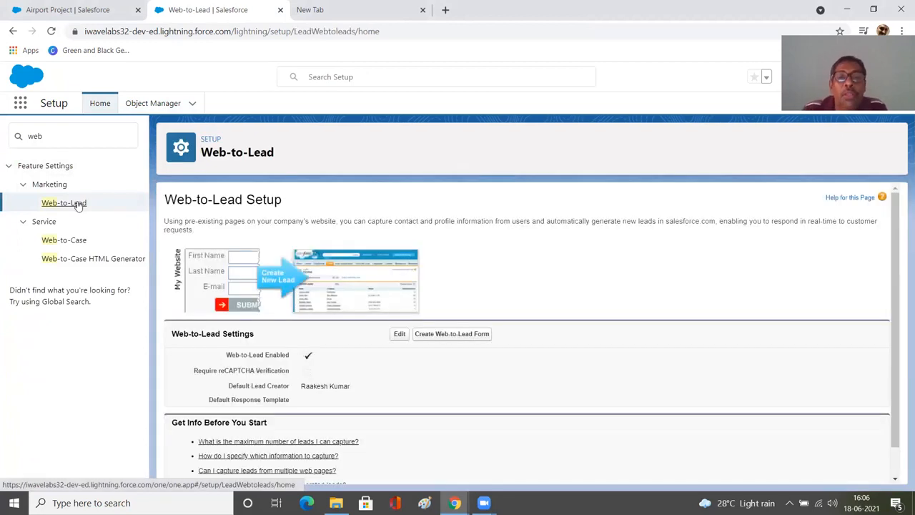
# - Start creating a Web-to-Lead form and add Phone, Mobile, Street and Zip to the selected fields
pyautogui.click(454, 343)
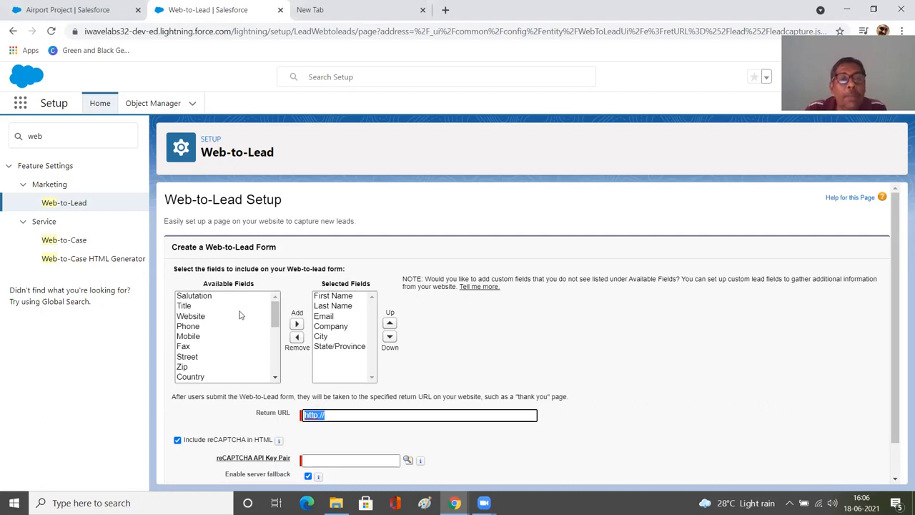
pyautogui.click(197, 329)
pyautogui.click(296, 324)
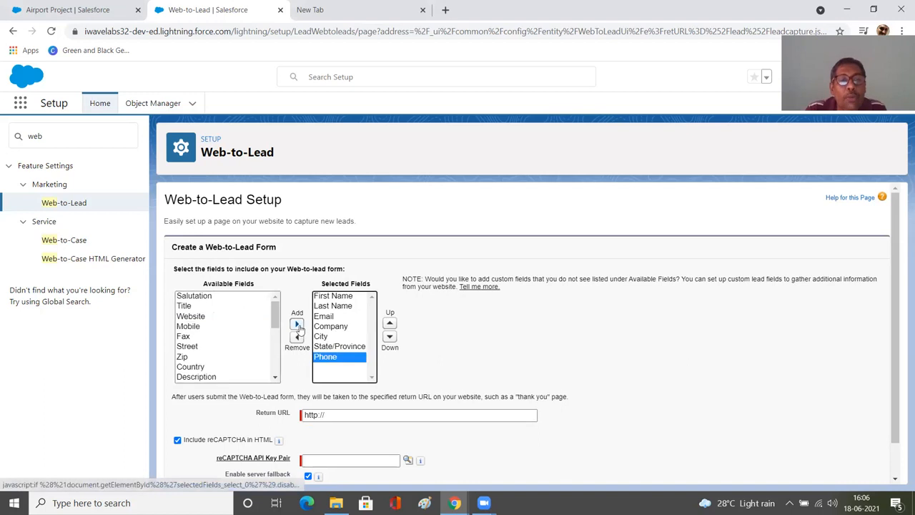
pyautogui.click(208, 329)
pyautogui.click(296, 324)
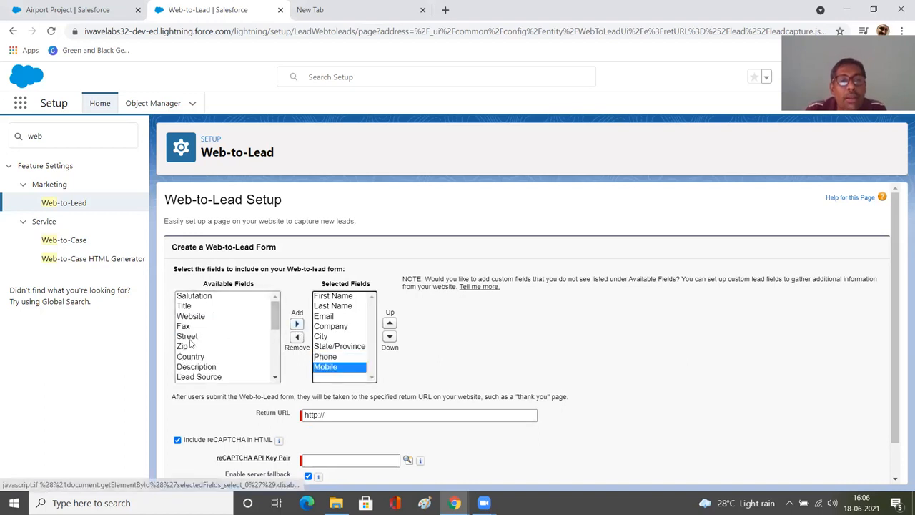
pyautogui.click(194, 336)
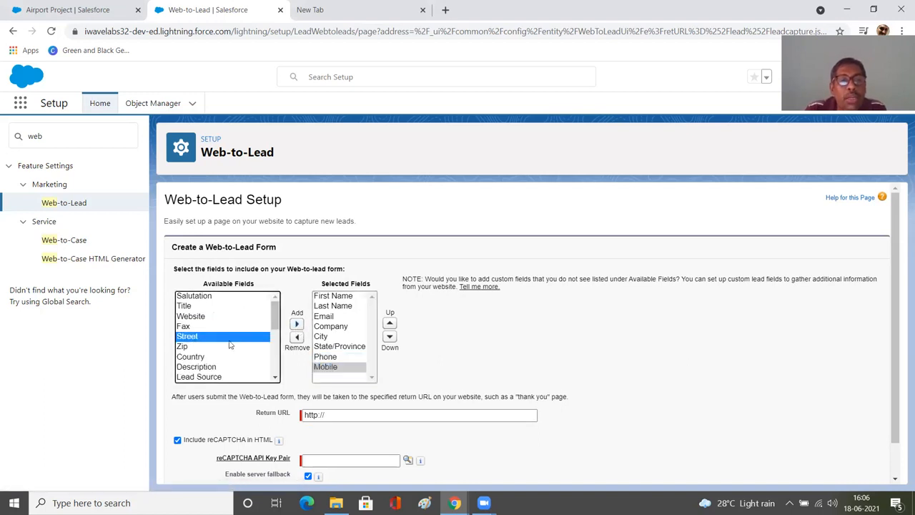
pyautogui.click(295, 324)
pyautogui.click(235, 338)
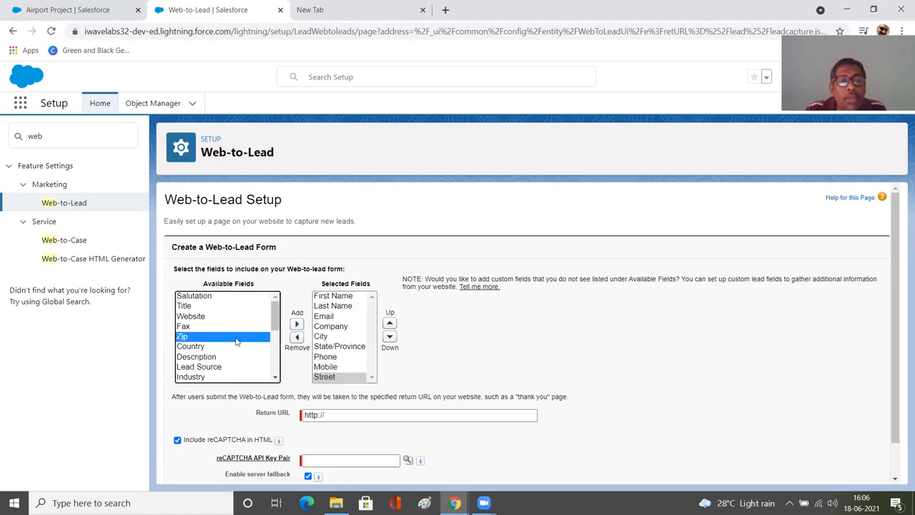
pyautogui.click(296, 324)
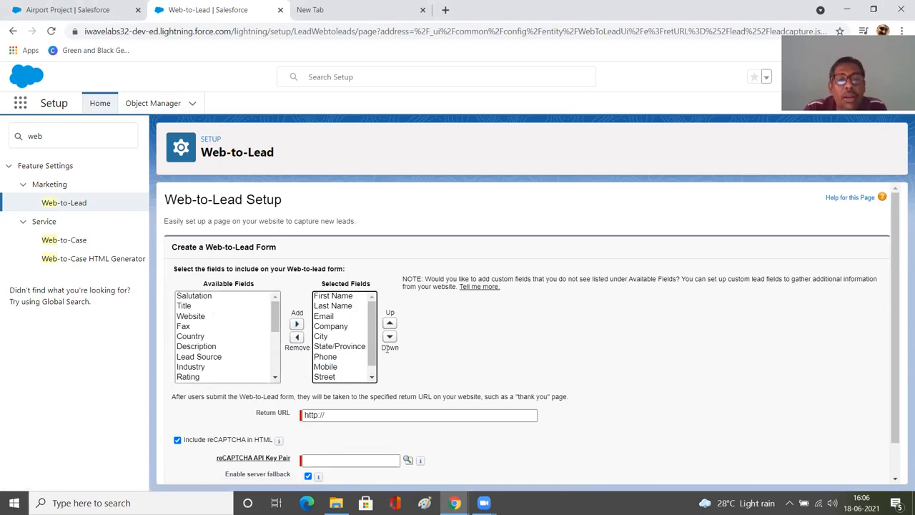
pyautogui.scroll(-1, 387, 348)
pyautogui.click(354, 377)
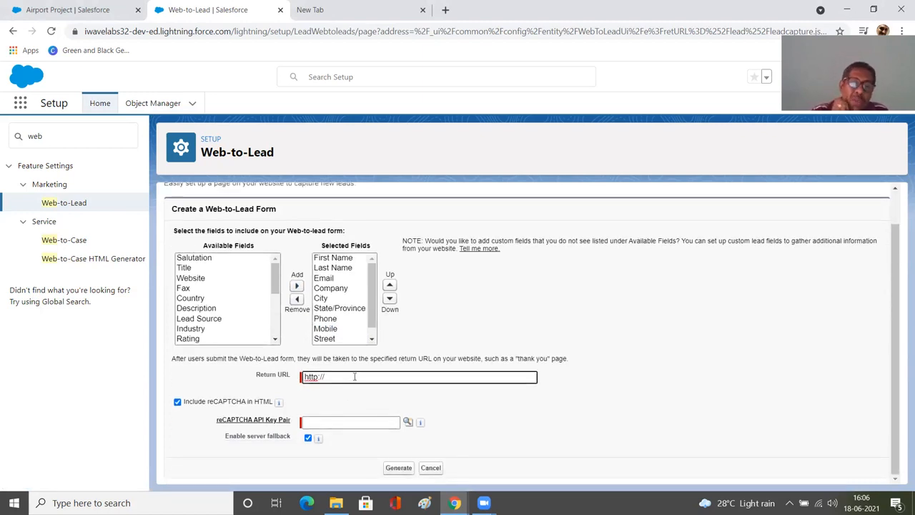
pyautogui.write('sa')
pyautogui.press('BackSpace')
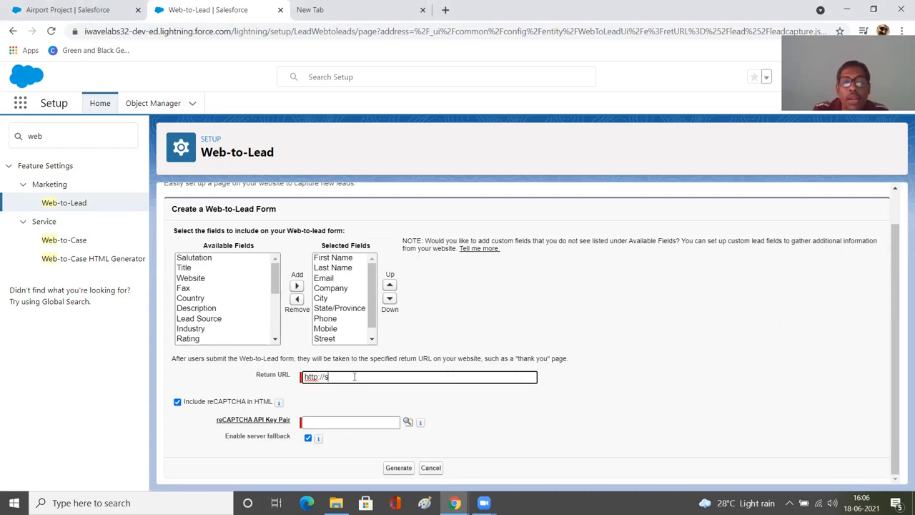
pyautogui.write('railhea')
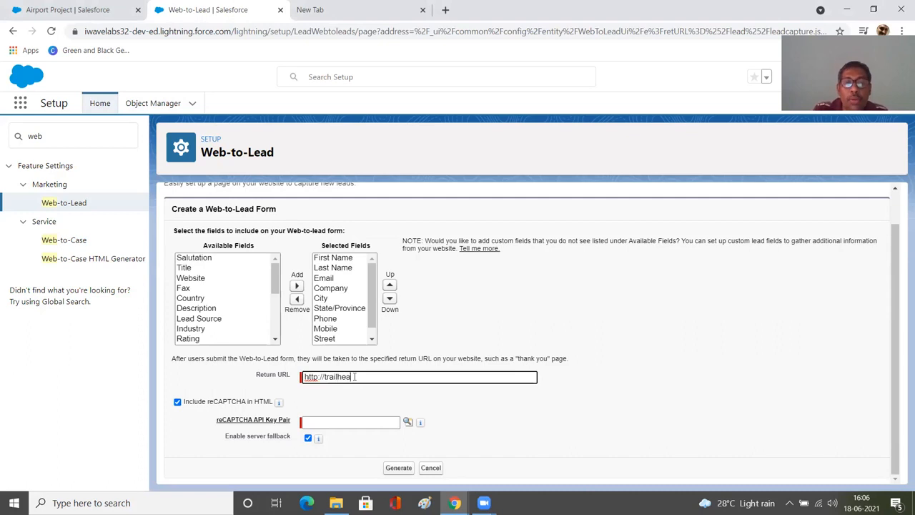
pyautogui.write('d.sale')
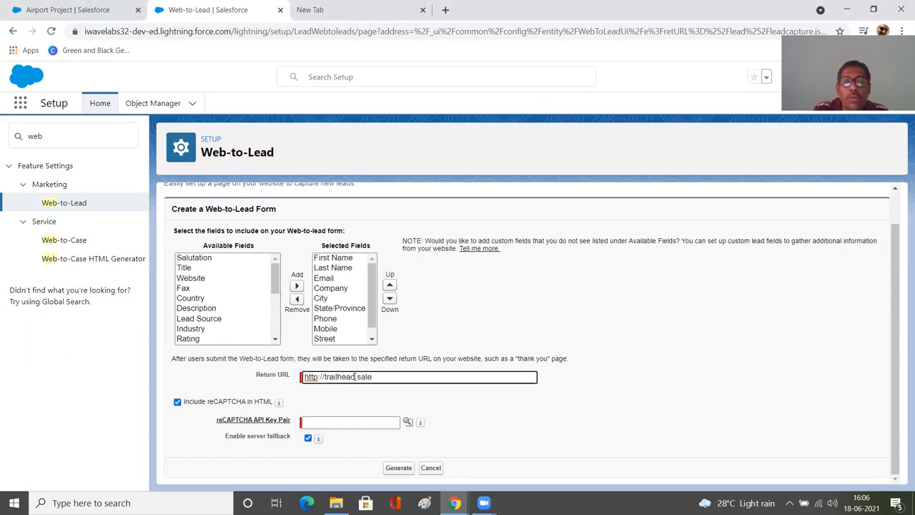
pyautogui.write('sforce.com')
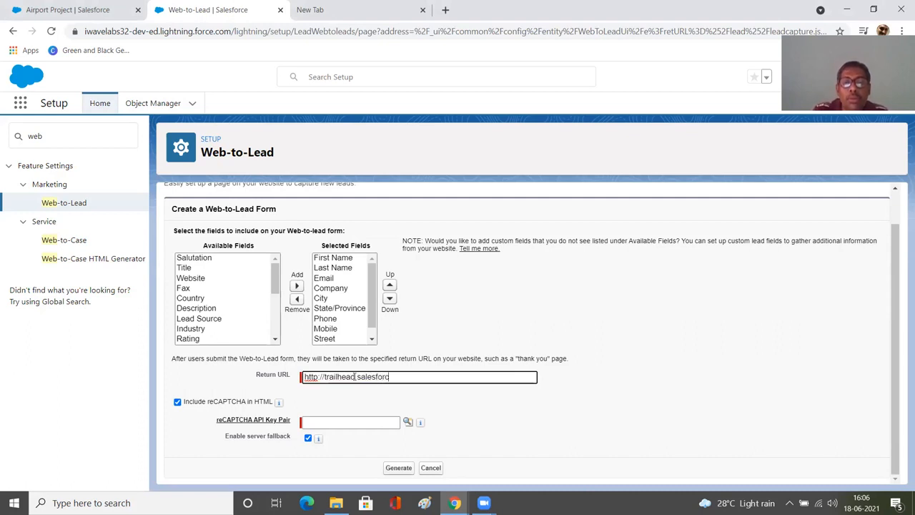
pyautogui.press('Tab')
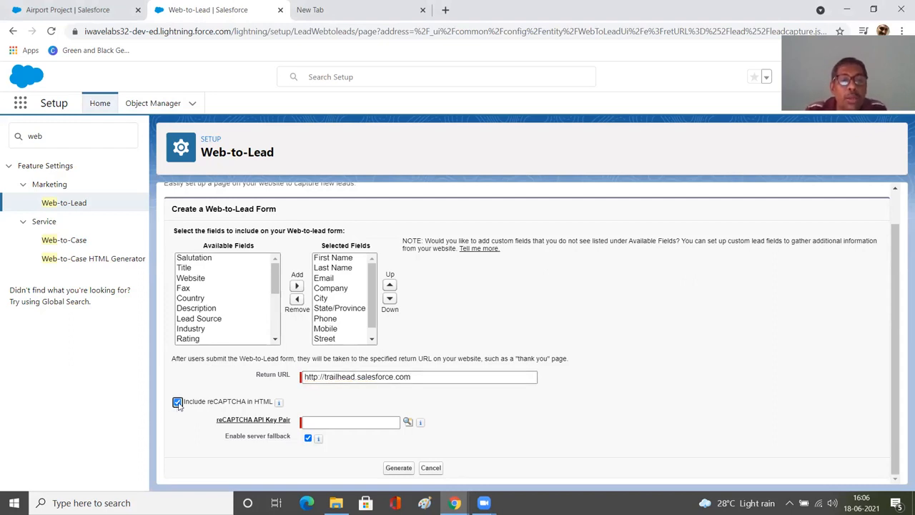
pyautogui.click(177, 403)
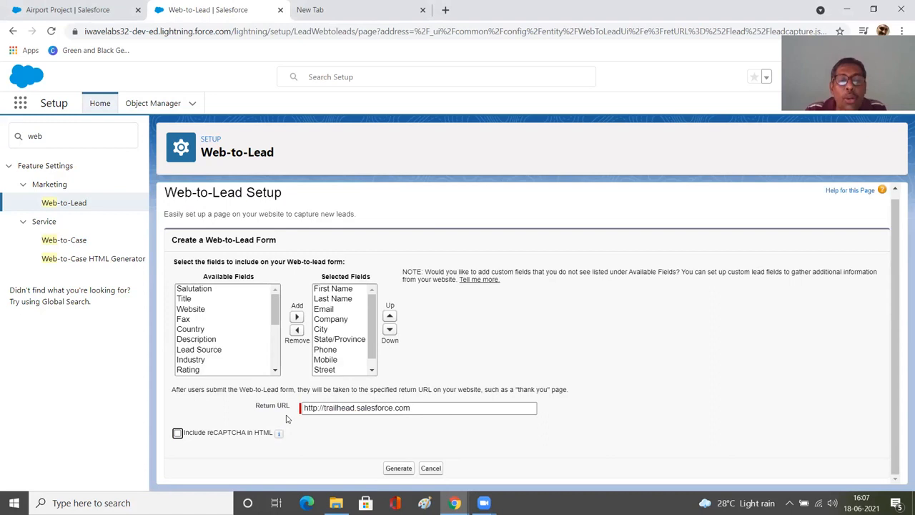
# - Generate the Web-to-Lead form HTML and select all of the generated code to copy it
pyautogui.click(400, 470)
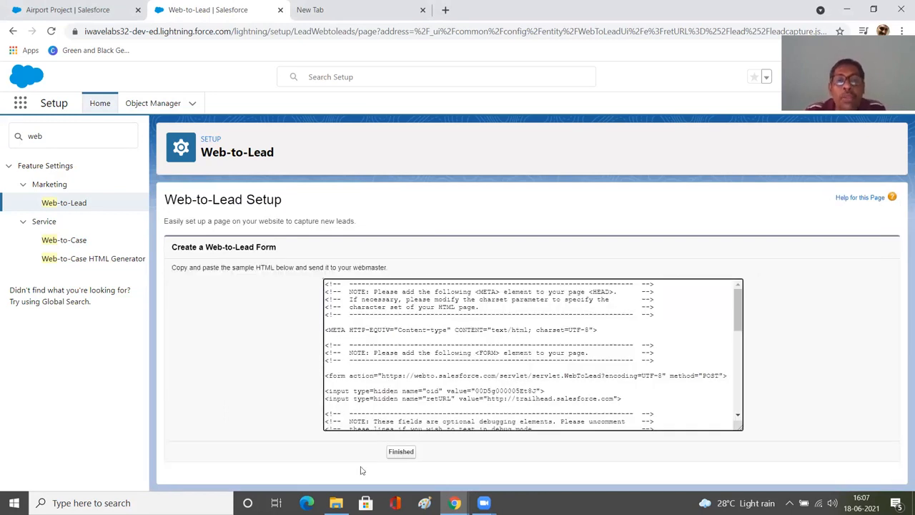
pyautogui.click(411, 372)
pyautogui.hotkey('ctrl', 'a')
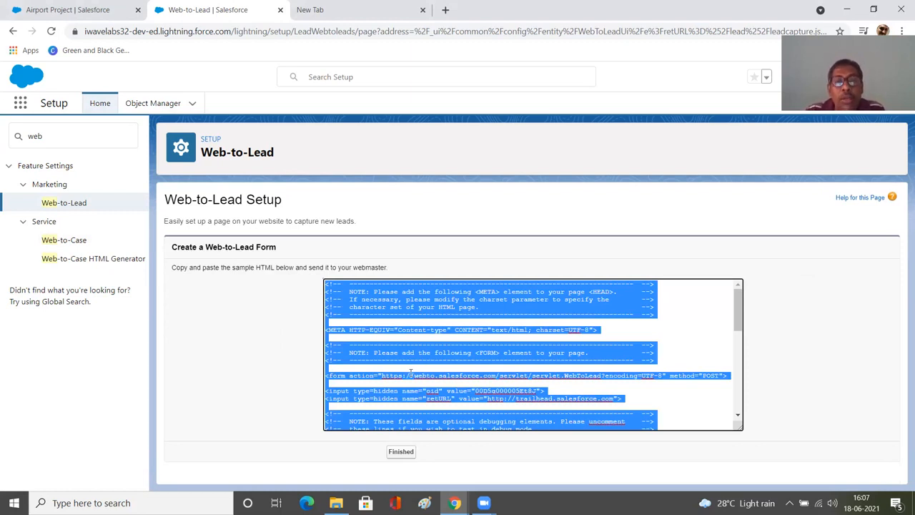
pyautogui.hotkey('alt', 'Tab')
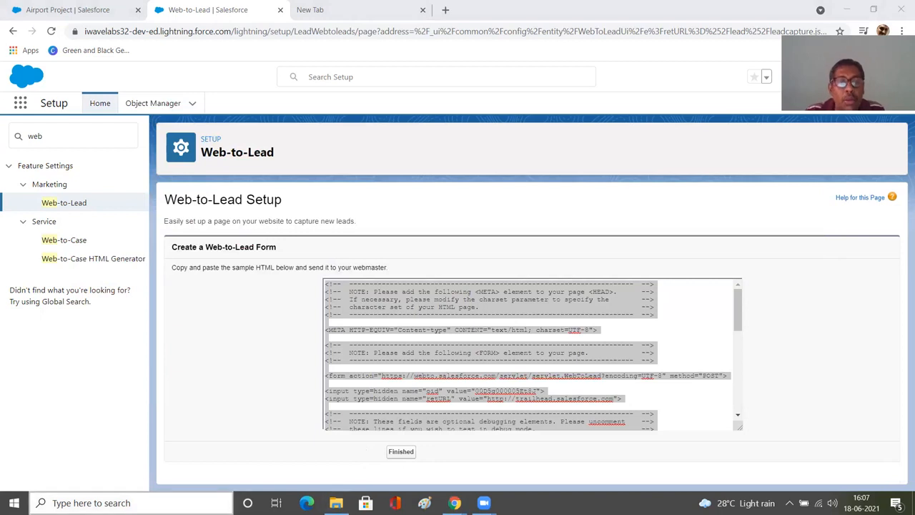
# - Switch to Notepad and paste the generated form HTML into a new document
pyautogui.press('super')
pyautogui.write('Notepad')
pyautogui.press('Return')
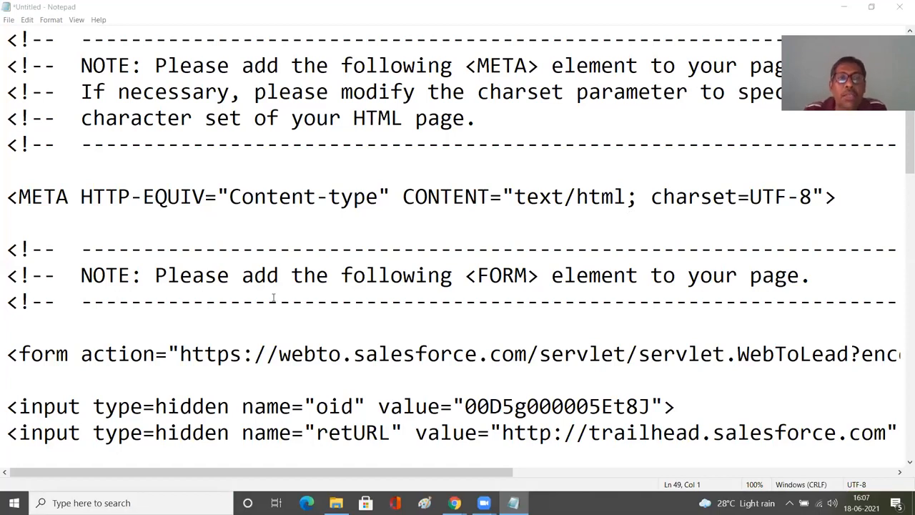
# - Save the pasted code to the Desktop as webtoleadform.html
pyautogui.scroll(-5, 256, 255)
pyautogui.scroll(5, 254, 255)
pyautogui.scroll(-8, 253, 255)
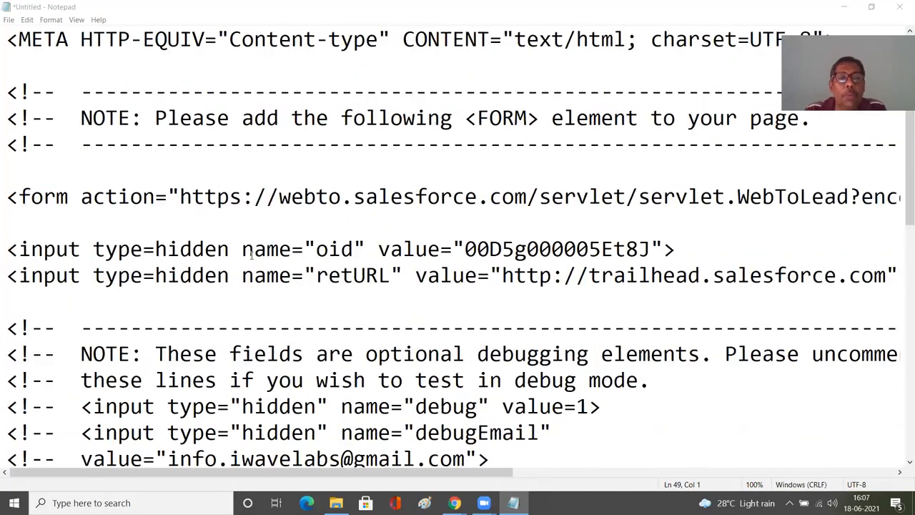
pyautogui.scroll(-3, 252, 256)
pyautogui.scroll(8, 251, 255)
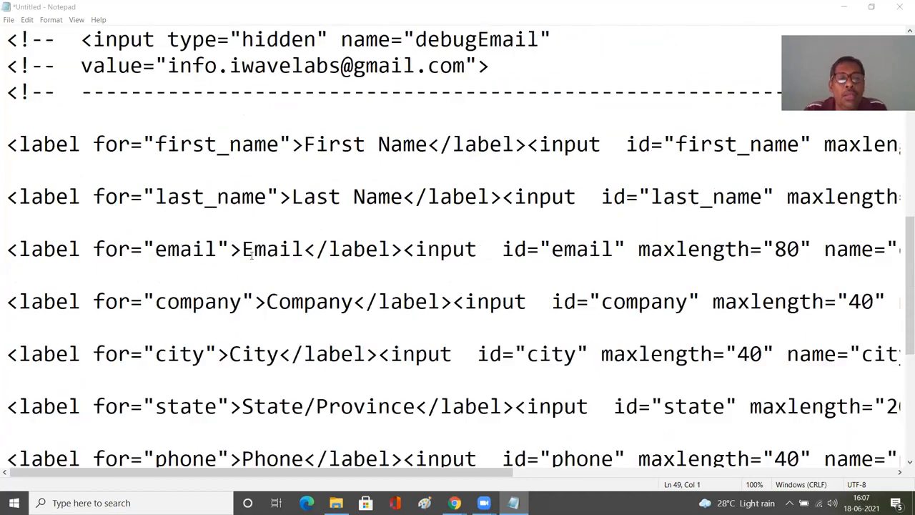
pyautogui.click(8, 19)
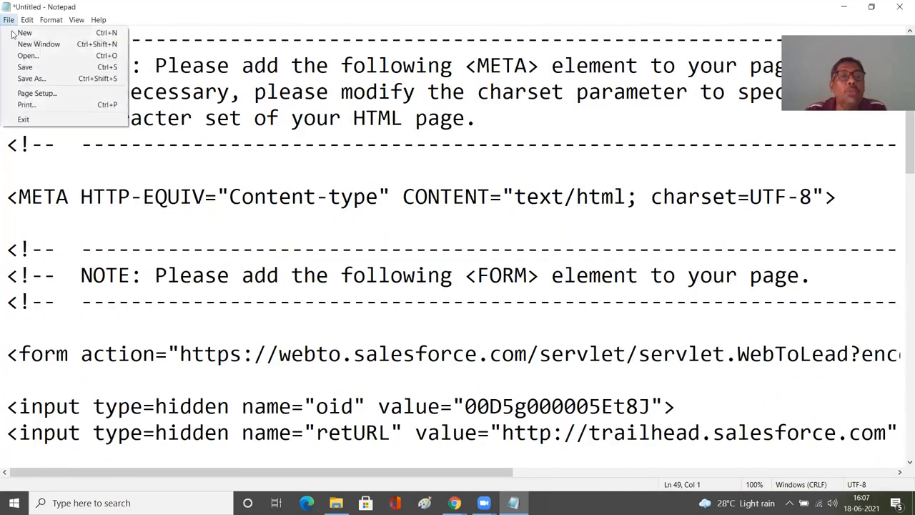
pyautogui.click(27, 78)
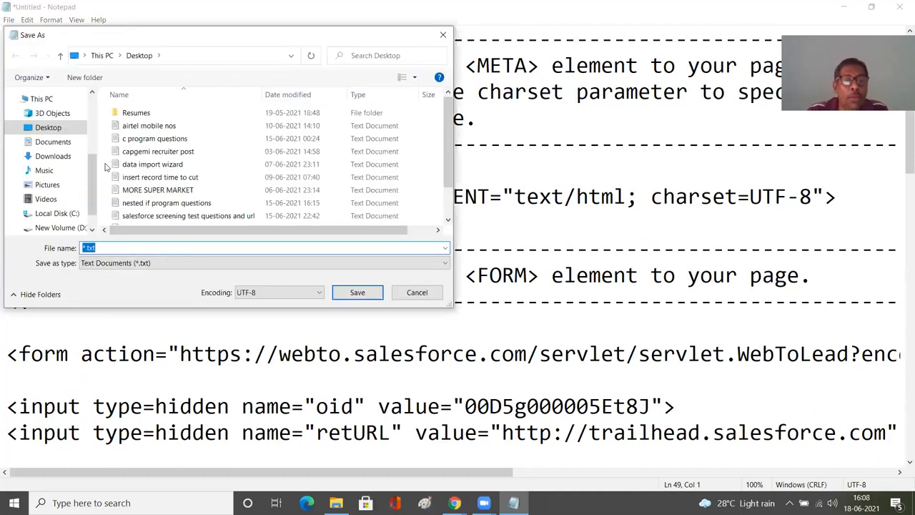
pyautogui.write('webt')
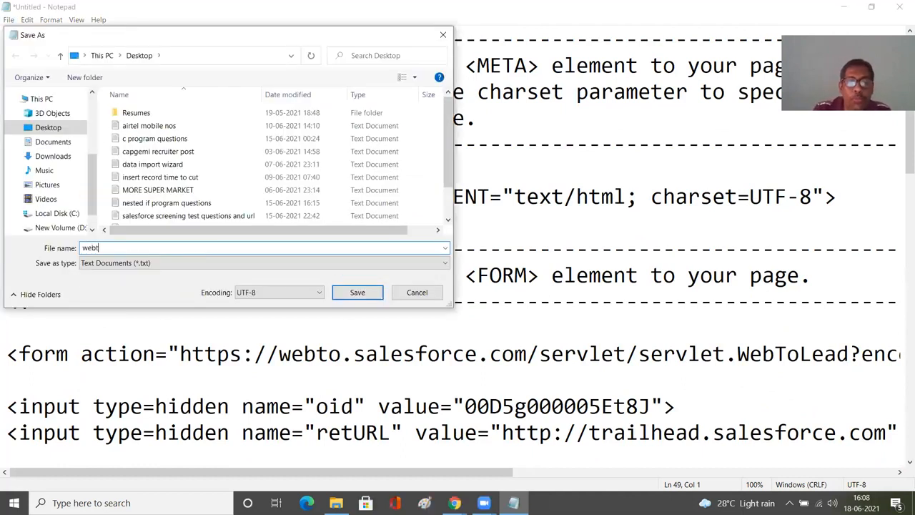
pyautogui.write('oleadform.html')
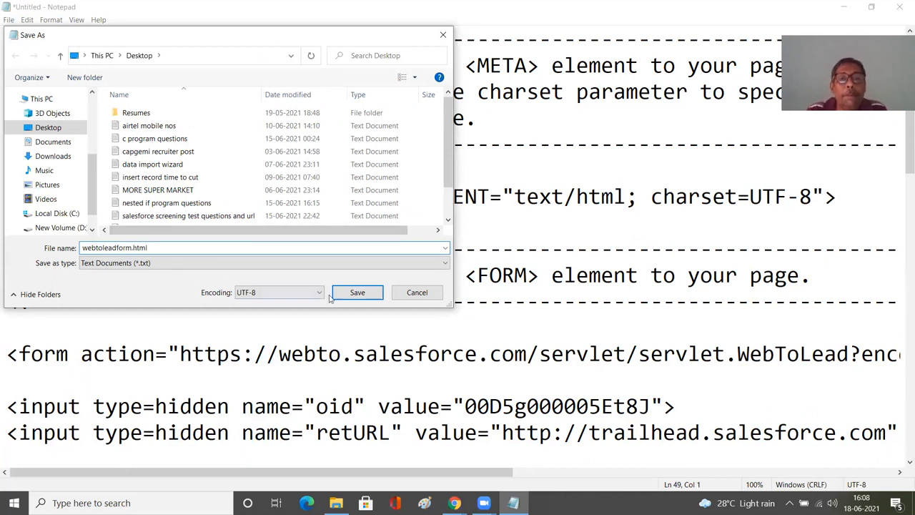
pyautogui.scroll(3, 50, 164)
pyautogui.click(57, 120)
pyautogui.click(361, 292)
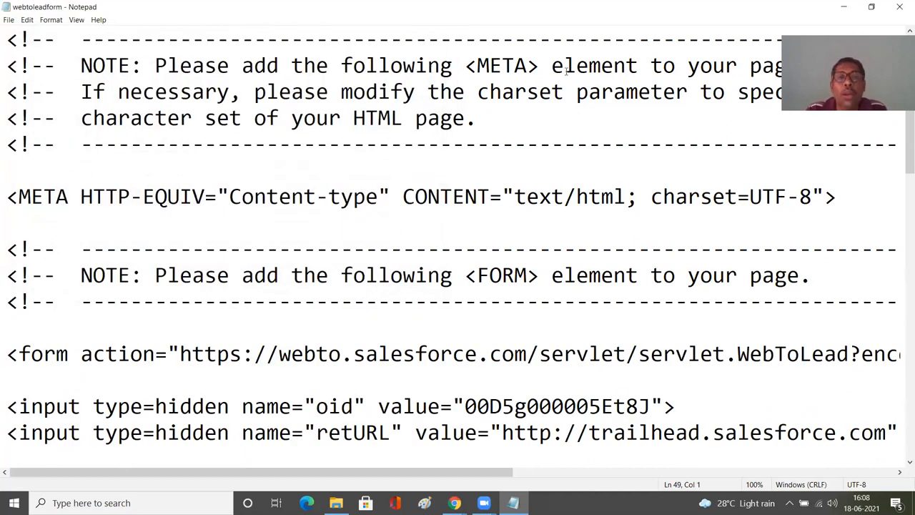
# - Open the saved webtoleadform.html file from the desktop in the browser
pyautogui.hotkey('alt', 'Tab')
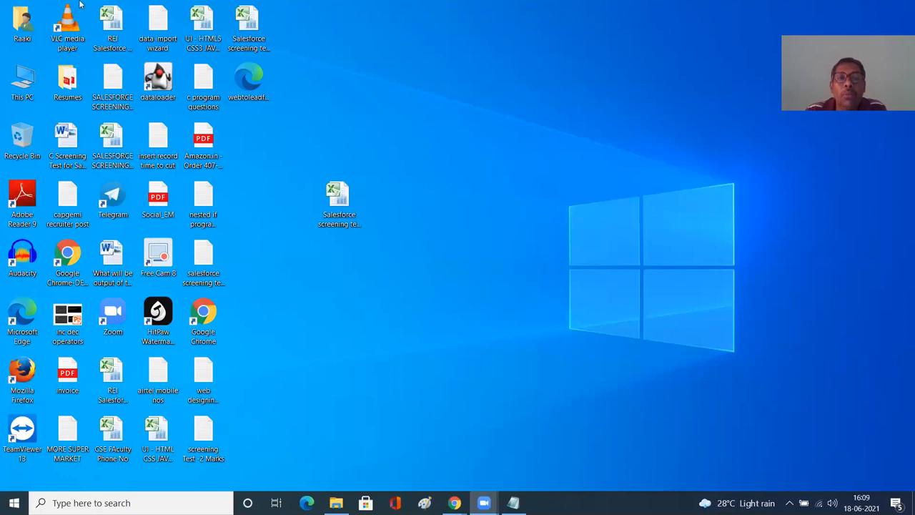
pyautogui.click(248, 79)
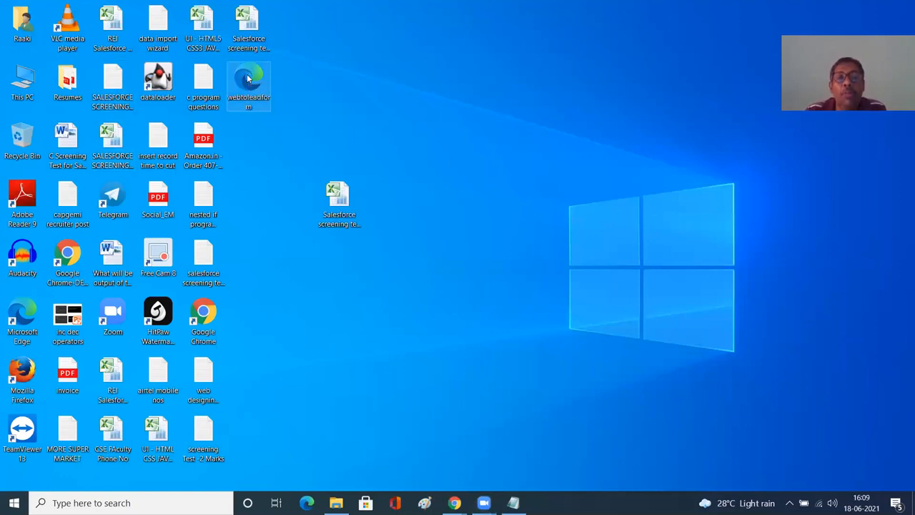
pyautogui.doubleClick(248, 79)
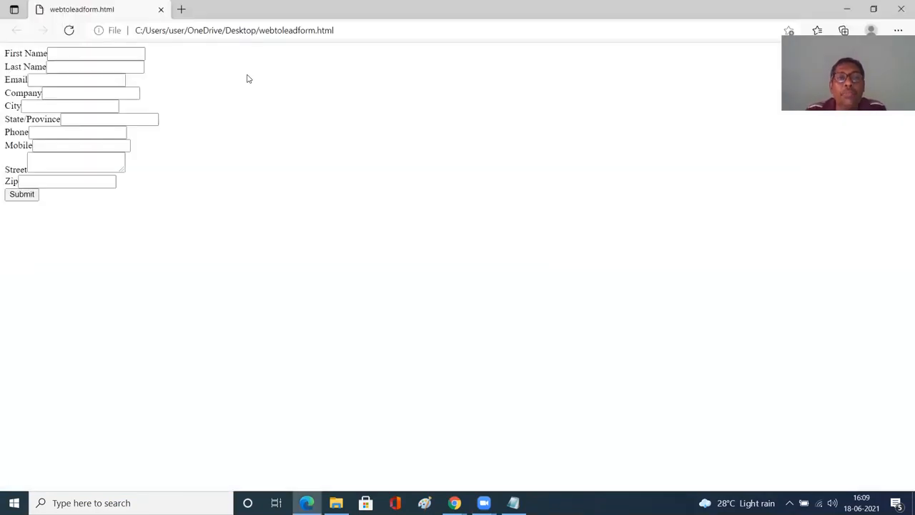
pyautogui.click(501, 64)
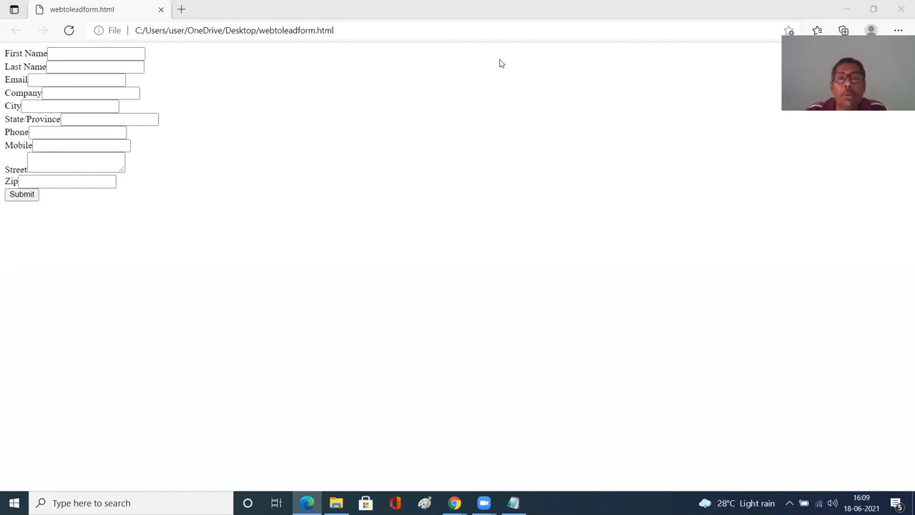
# - Fill in the form's First Name and Last Name fields with the lead's name
pyautogui.click(96, 52)
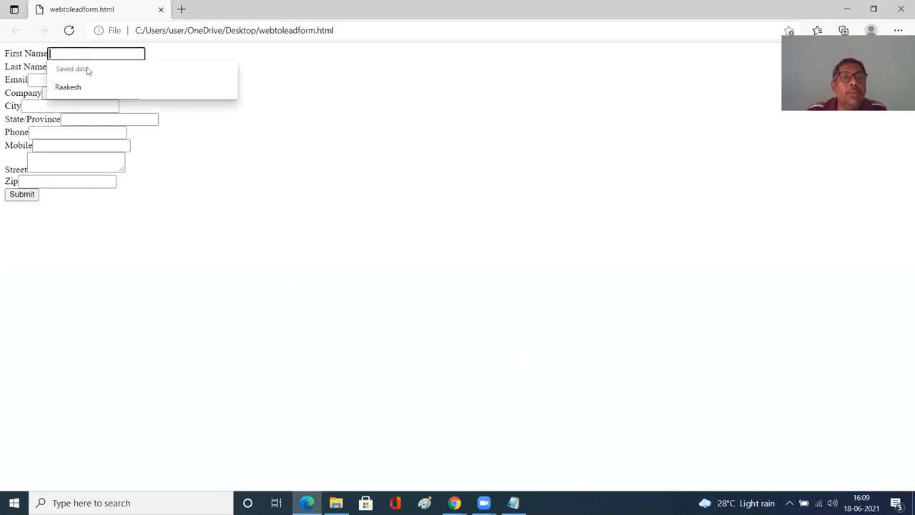
pyautogui.click(86, 87)
pyautogui.click(75, 67)
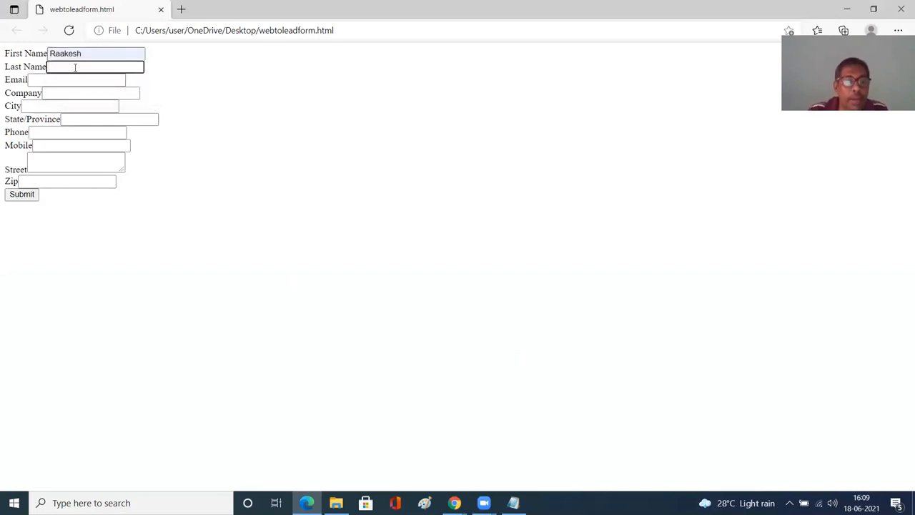
pyautogui.write('Kumar')
pyautogui.press('Tab')
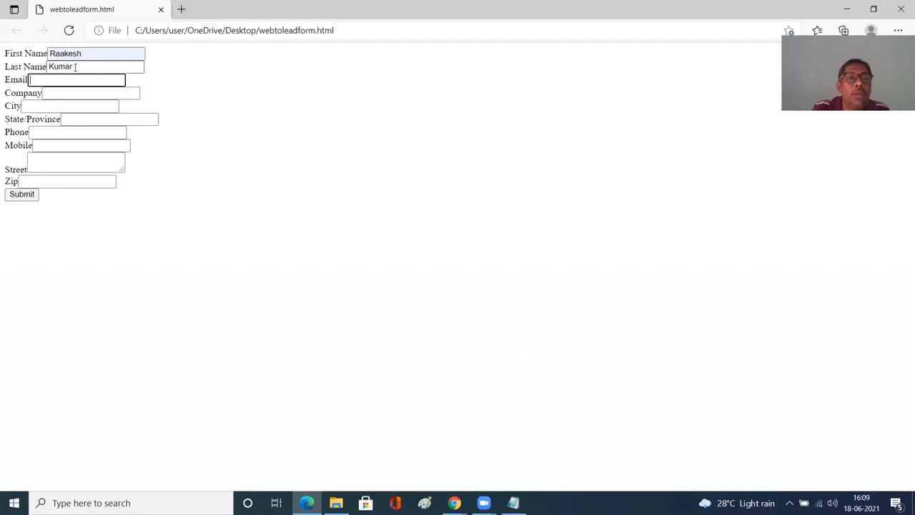
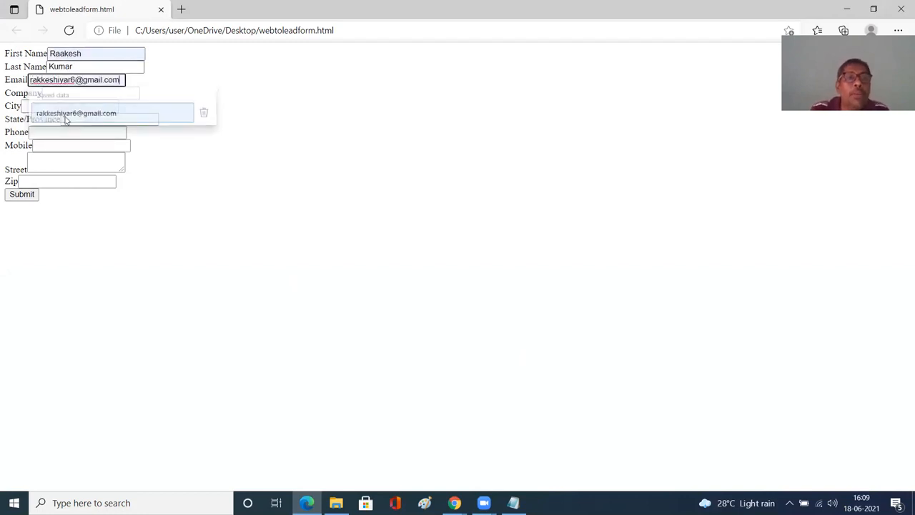
# - Fill in the form's Email field with the lead's e-mail address, picking it from the saved suggestions
pyautogui.click(67, 113)
pyautogui.click(53, 108)
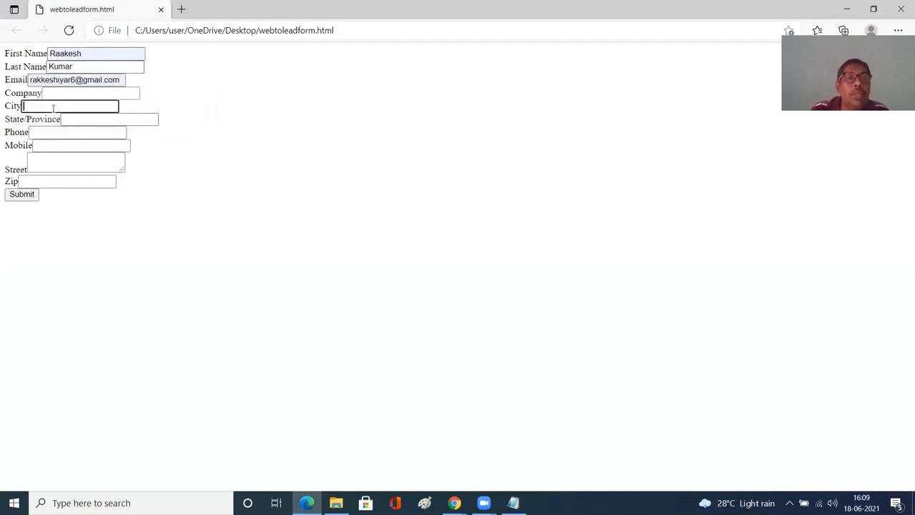
# - Enter visakhapatnam as the City and Ahdra Pradesh as the State/Province
pyautogui.write('vishaka')
pyautogui.press('BackSpace')
pyautogui.press('BackSpace')
pyautogui.press('BackSpace')
pyautogui.press('BackSpace')
pyautogui.write('ak')
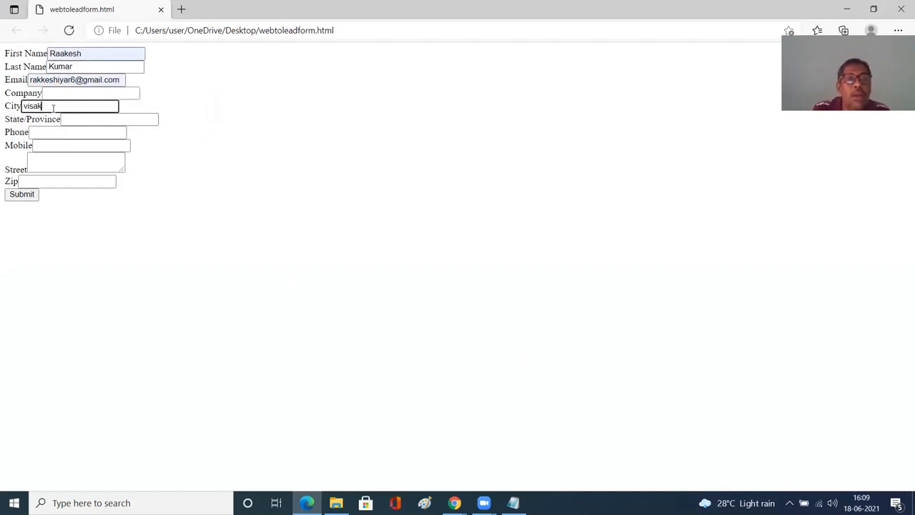
pyautogui.write('hapatnam')
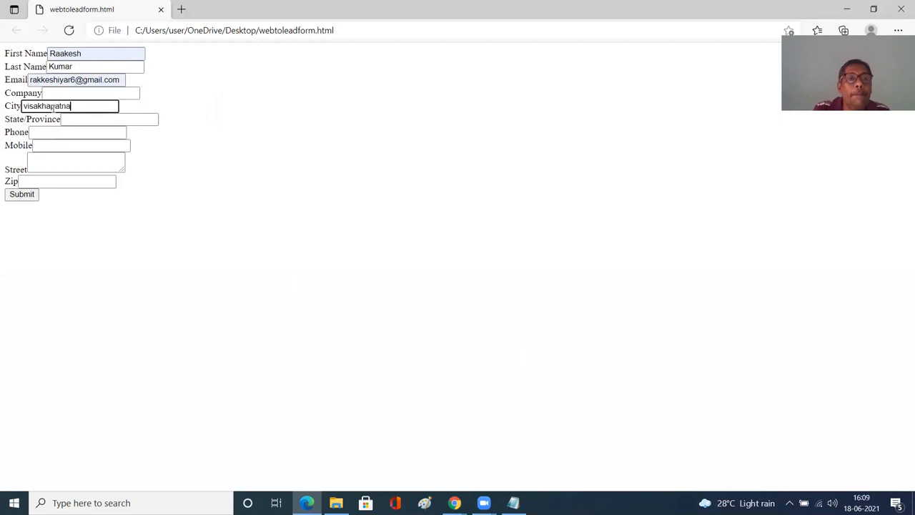
pyautogui.press('Tab')
pyautogui.write('A')
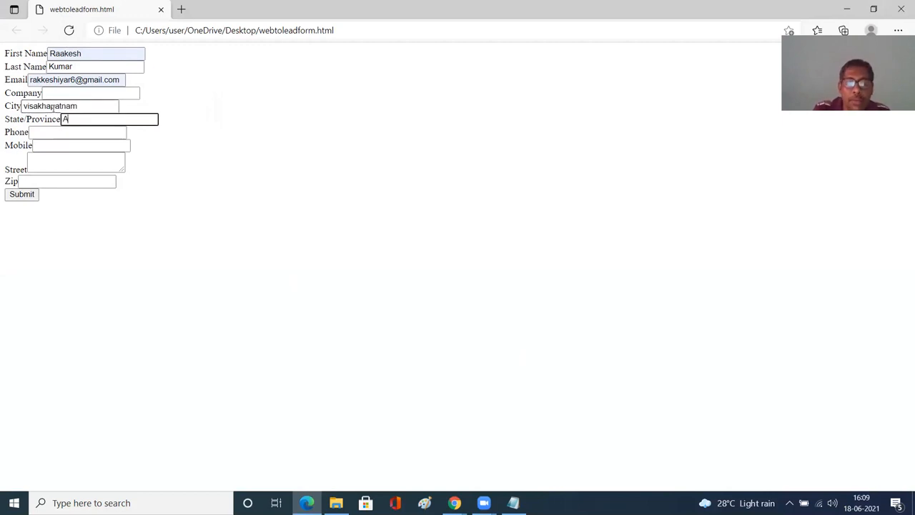
pyautogui.write('nhdr')
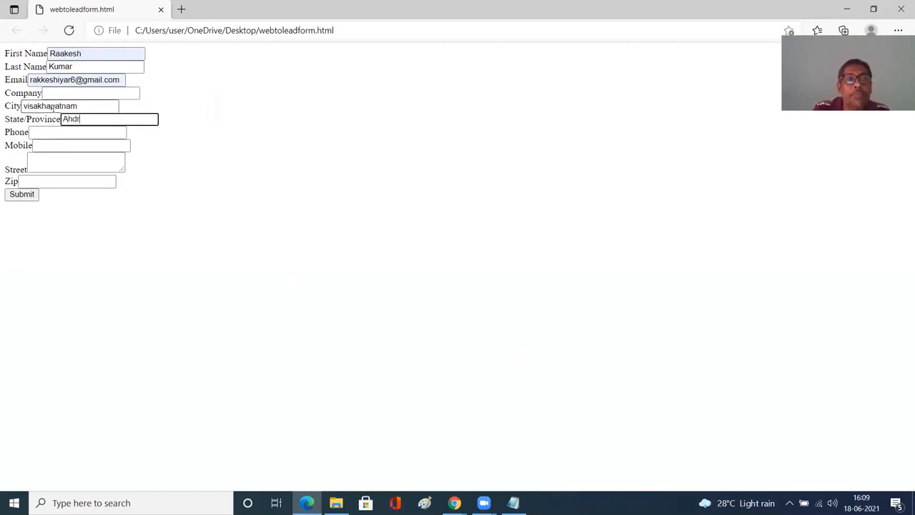
pyautogui.write('a Pradesh')
# - Fill in the Phone, Mobile, Street and Zip fields with the lead's contact and address details
pyautogui.press('Tab')
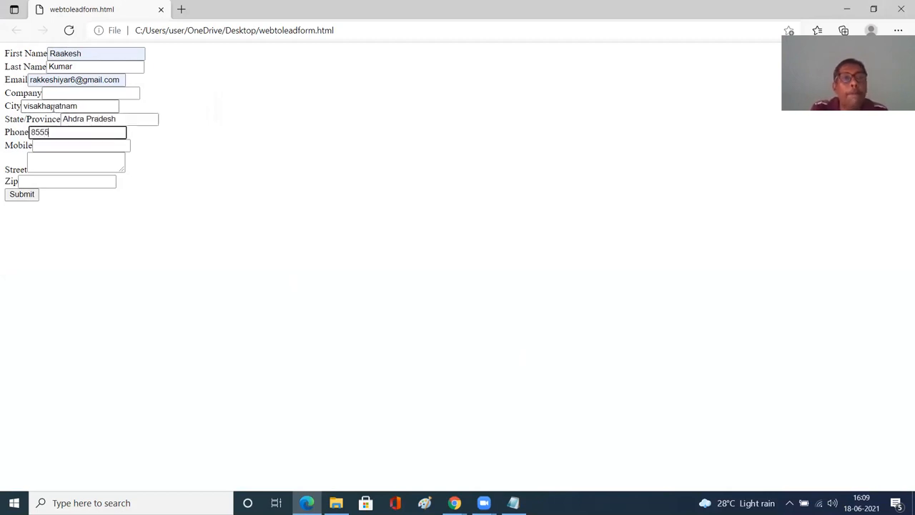
pyautogui.press('Tab')
pyautogui.write('814200038')
pyautogui.press('Tab')
pyautogui.write('Madhurawada')
pyautogui.press('Tab')
pyautogui.write('54')
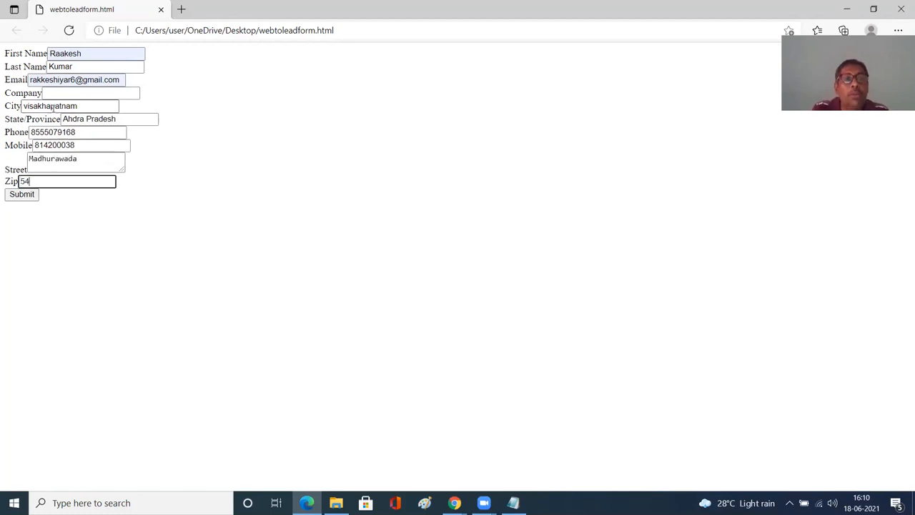
pyautogui.write('0048')
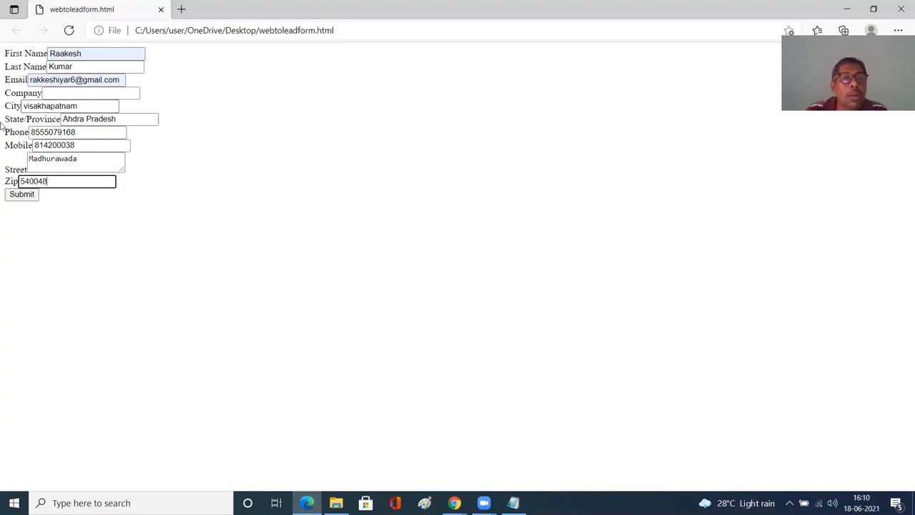
# - Enter iwave Labs as the lead's Company
pyautogui.click(73, 95)
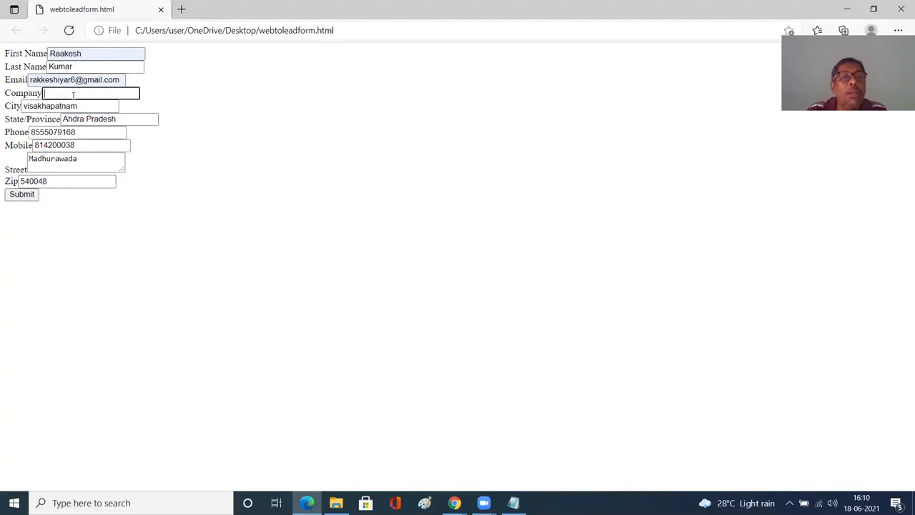
pyautogui.write('iwag')
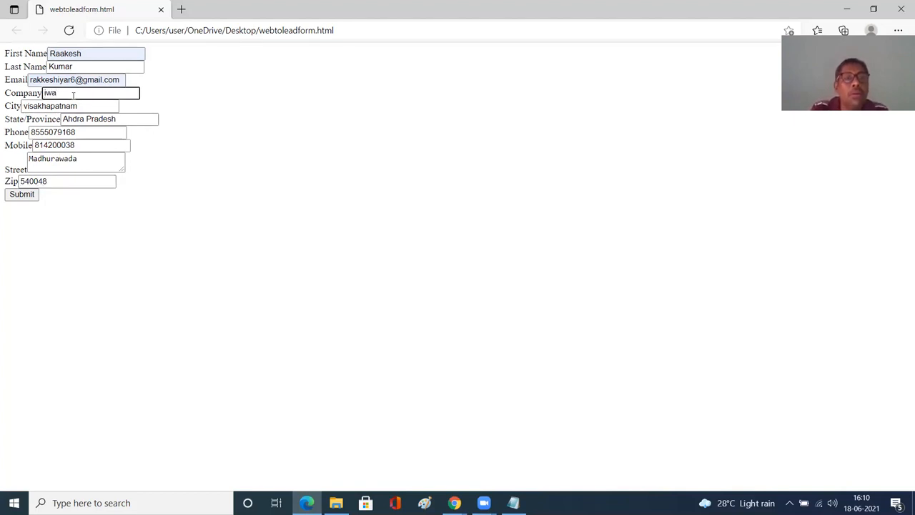
pyautogui.press('BackSpace')
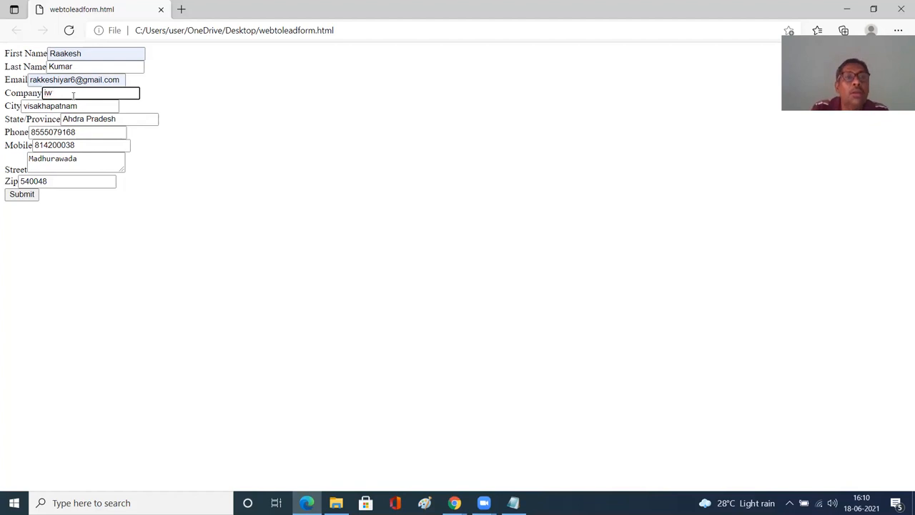
pyautogui.write('ave')
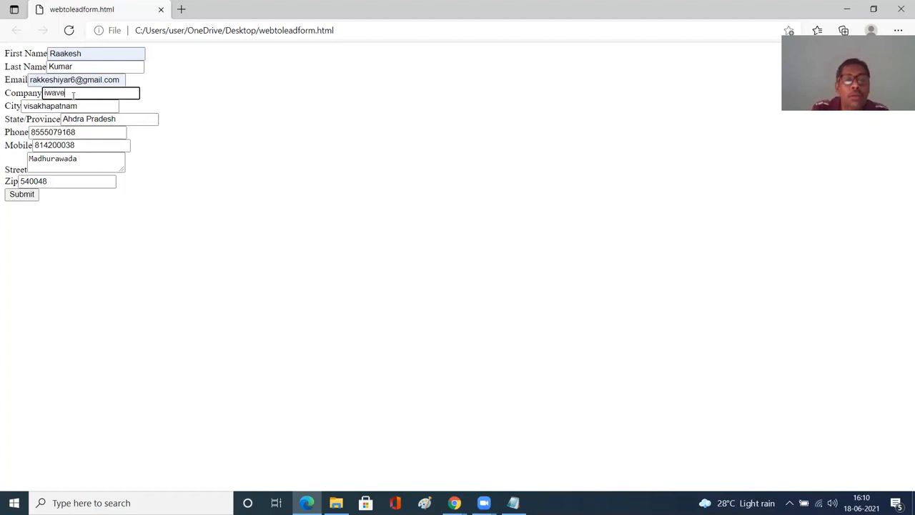
pyautogui.write(' Labs')
pyautogui.press('Tab')
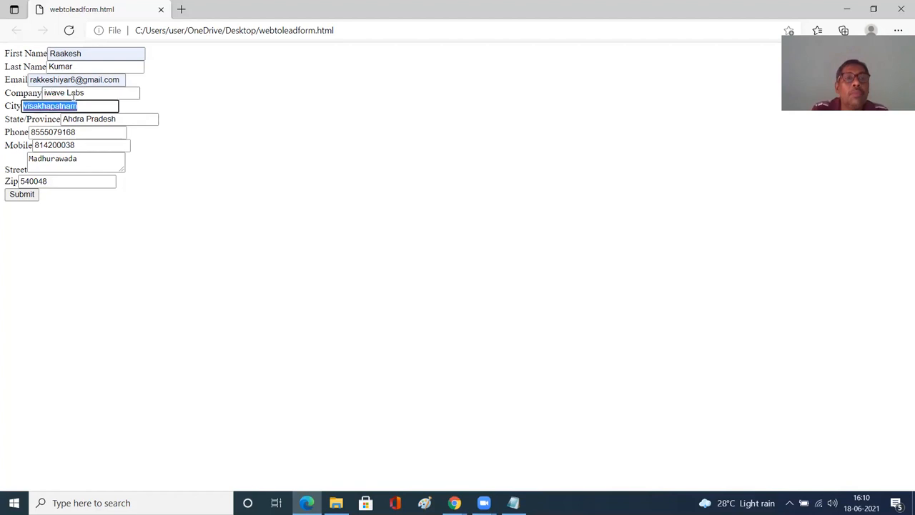
# - Submit the completed Web-to-Lead form
pyautogui.press('Tab')
pyautogui.press('Tab')
pyautogui.press('Tab')
pyautogui.press('Tab')
pyautogui.press('Tab')
pyautogui.press('Tab')
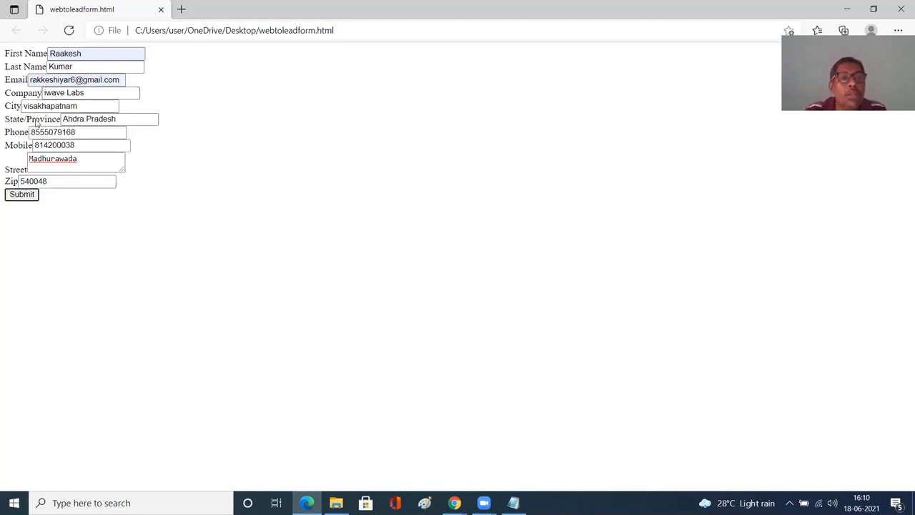
pyautogui.click(27, 199)
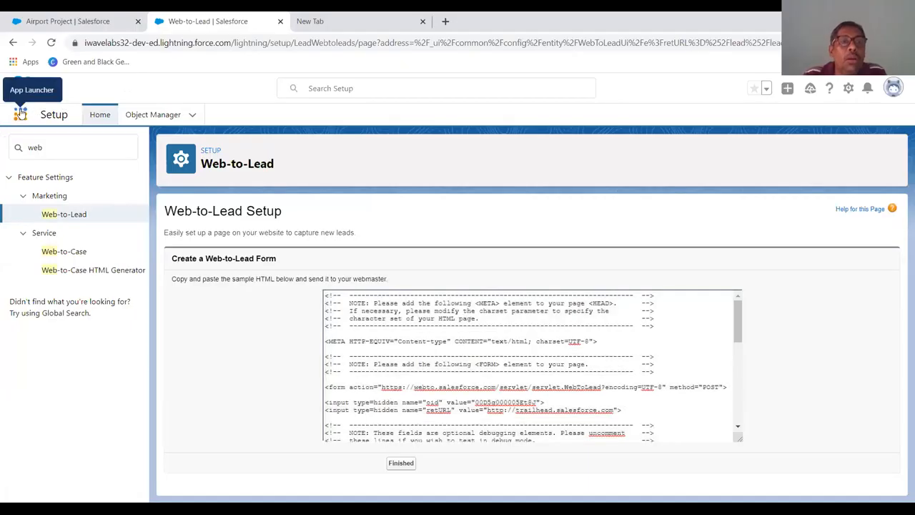
# - Open the Leads list in Salesforce through the App Launcher search for Lea
pyautogui.click(20, 113)
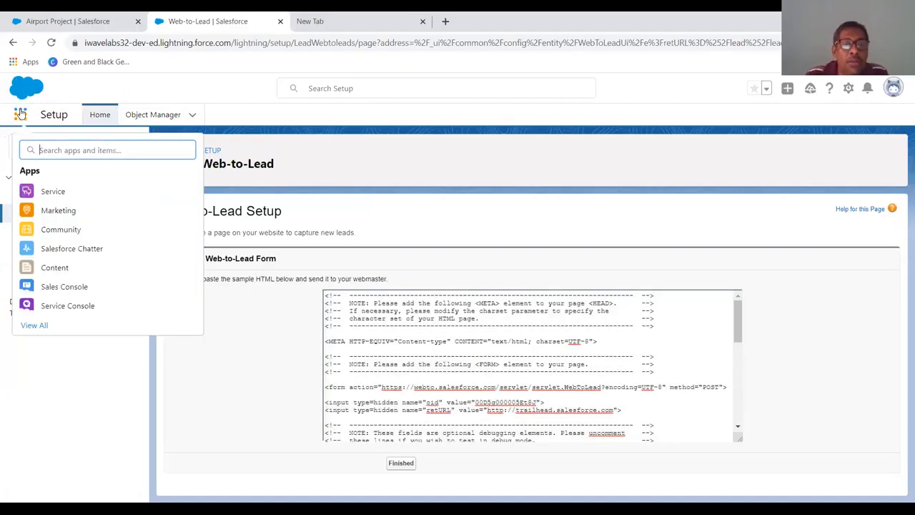
pyautogui.write('Lea')
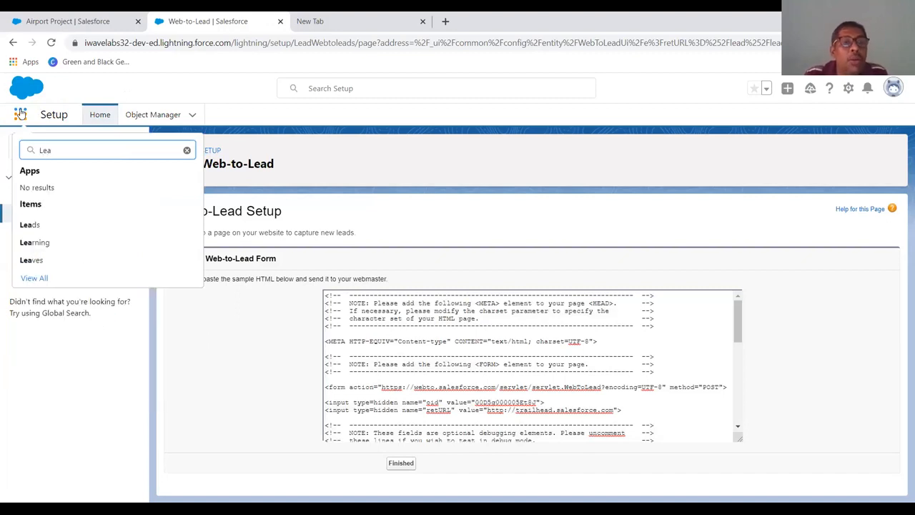
pyautogui.click(25, 224)
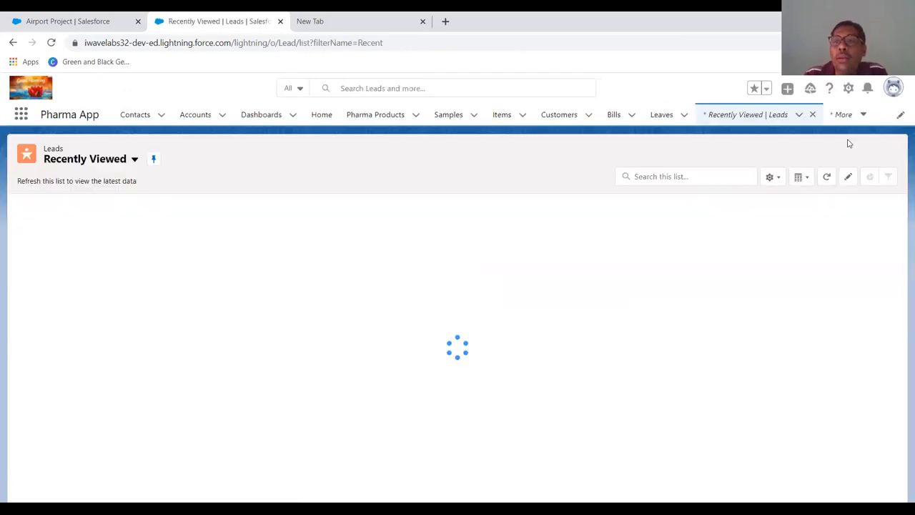
# - Switch the Leads list among All Open Leads, Today's Leads and My Unread Leads views to look for the submitted lead
pyautogui.click(134, 159)
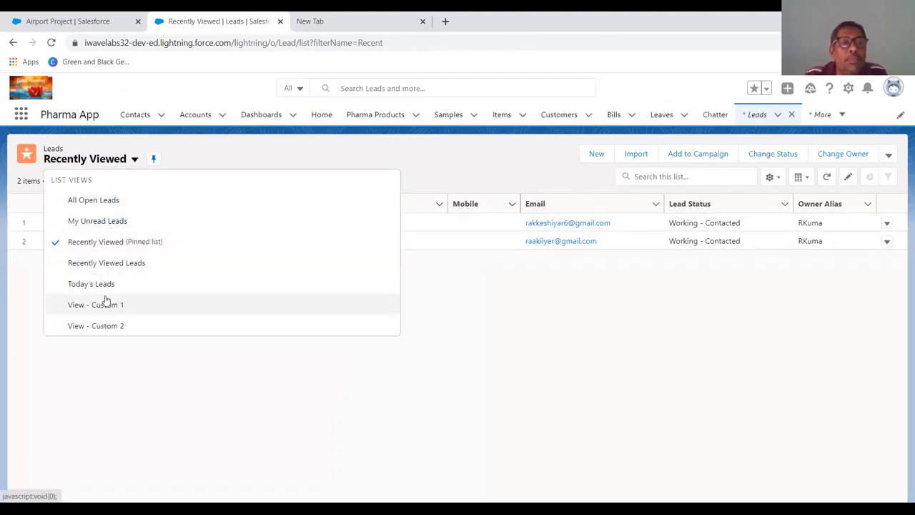
pyautogui.click(110, 203)
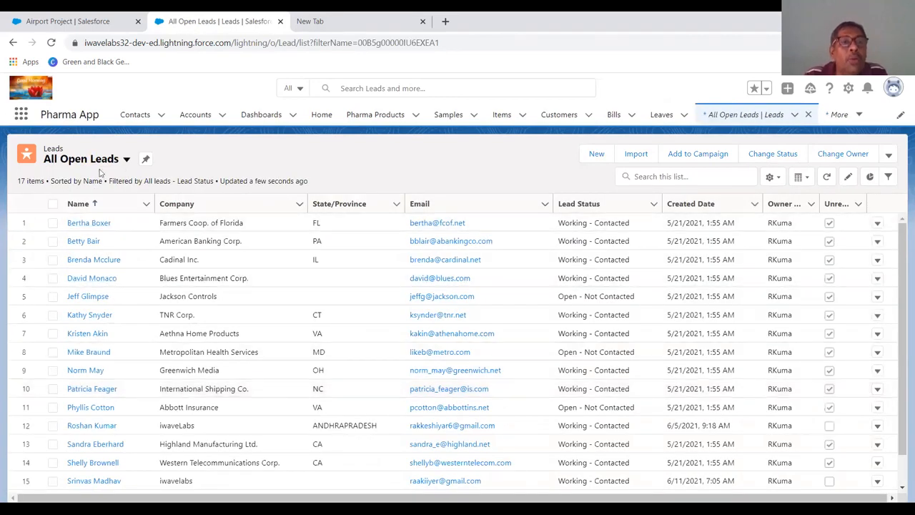
pyautogui.click(126, 159)
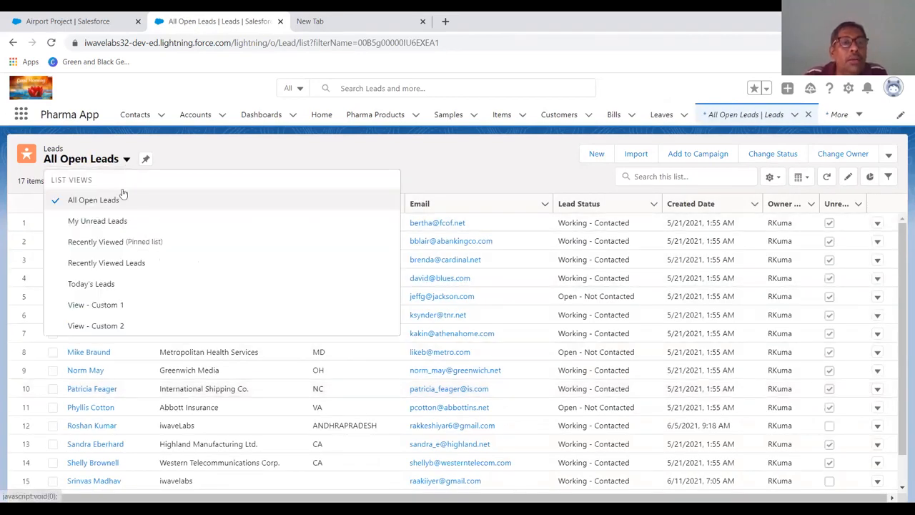
pyautogui.click(102, 284)
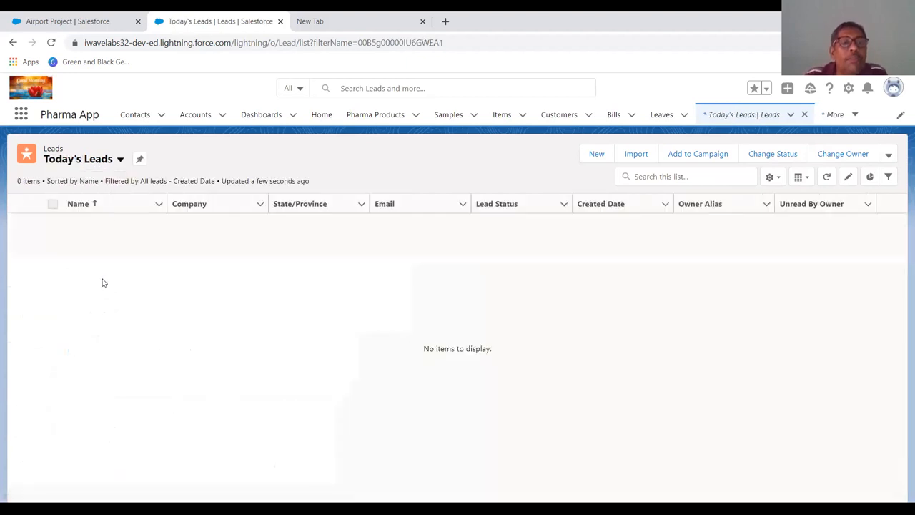
pyautogui.click(120, 160)
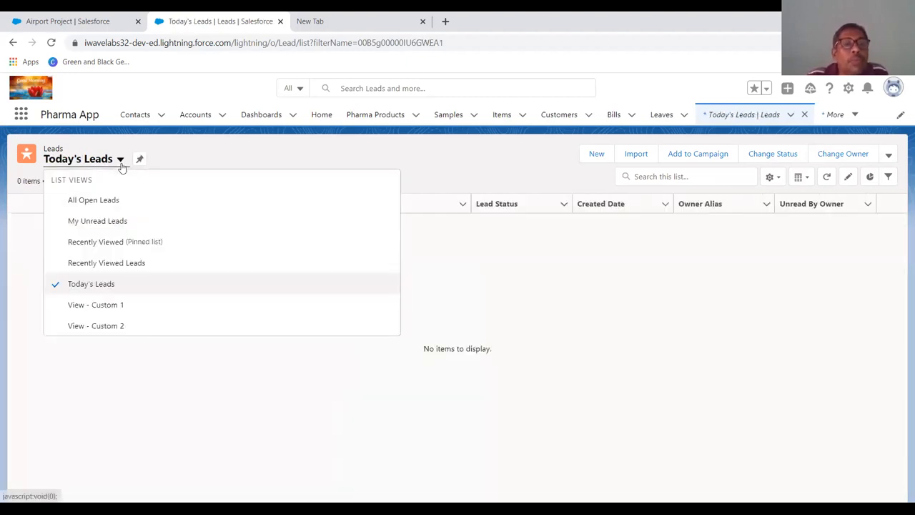
pyautogui.click(114, 222)
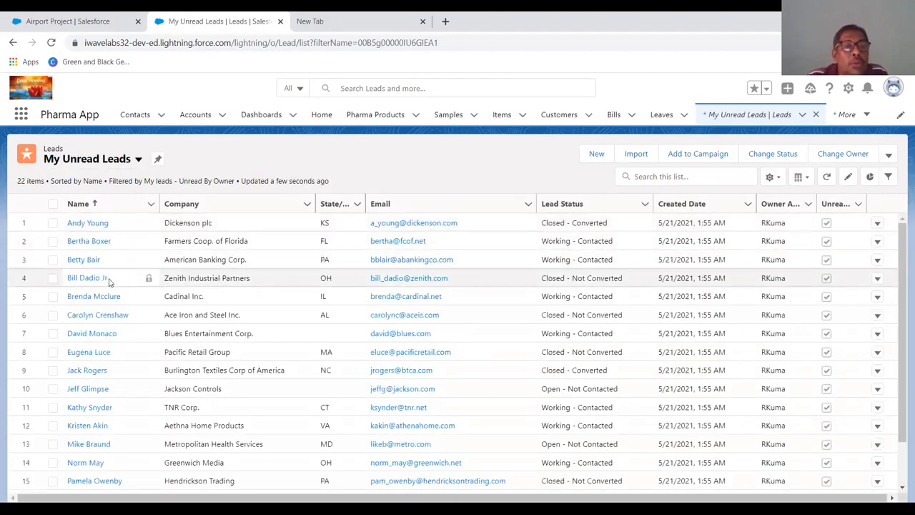
pyautogui.scroll(-1, 112, 332)
pyautogui.scroll(-1, 113, 333)
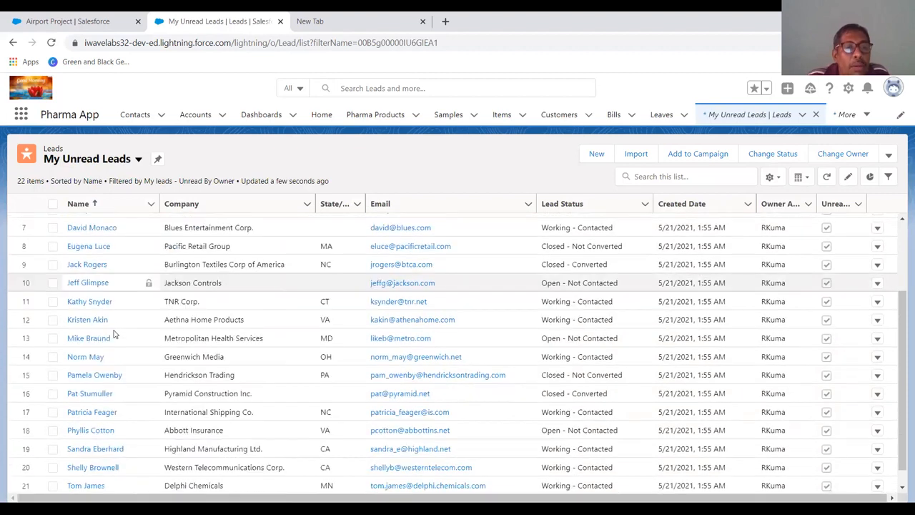
pyautogui.scroll(2, 112, 334)
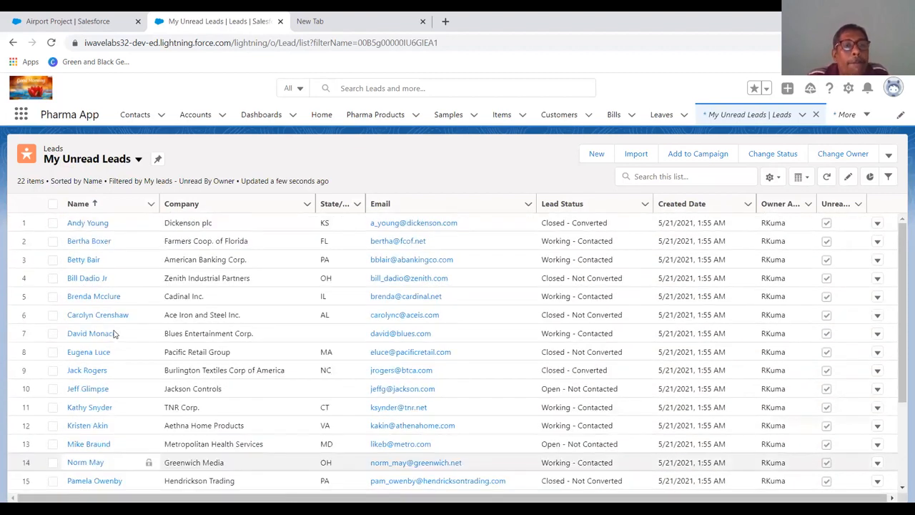
# - Check the Recently Viewed and View - Custom 1 lead list views for the submitted lead
pyautogui.click(138, 160)
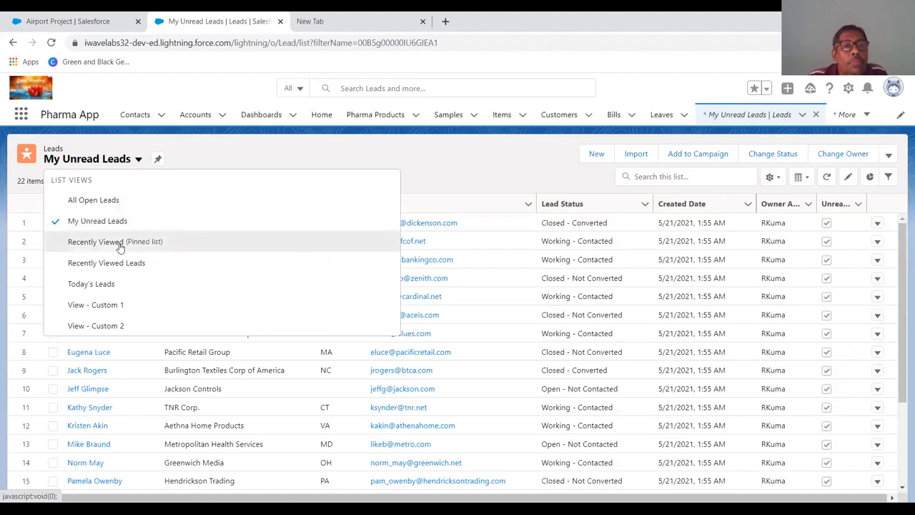
pyautogui.click(96, 242)
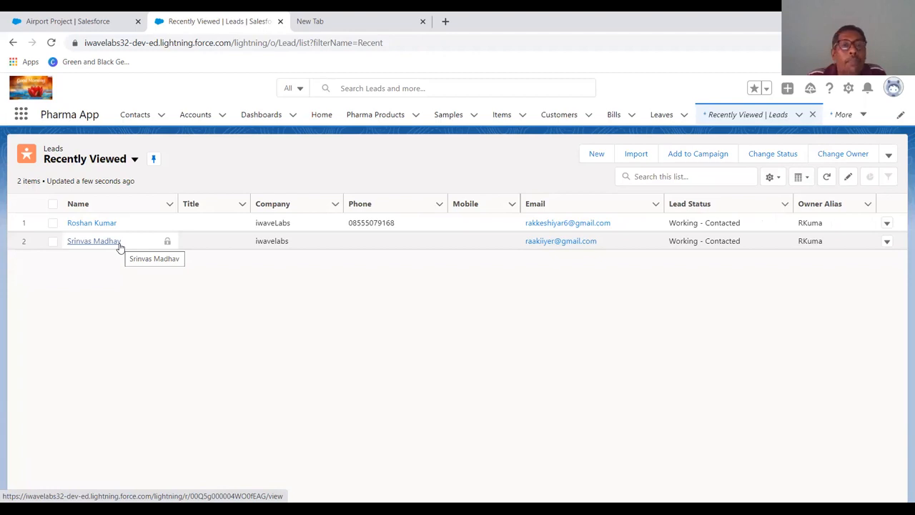
pyautogui.click(169, 207)
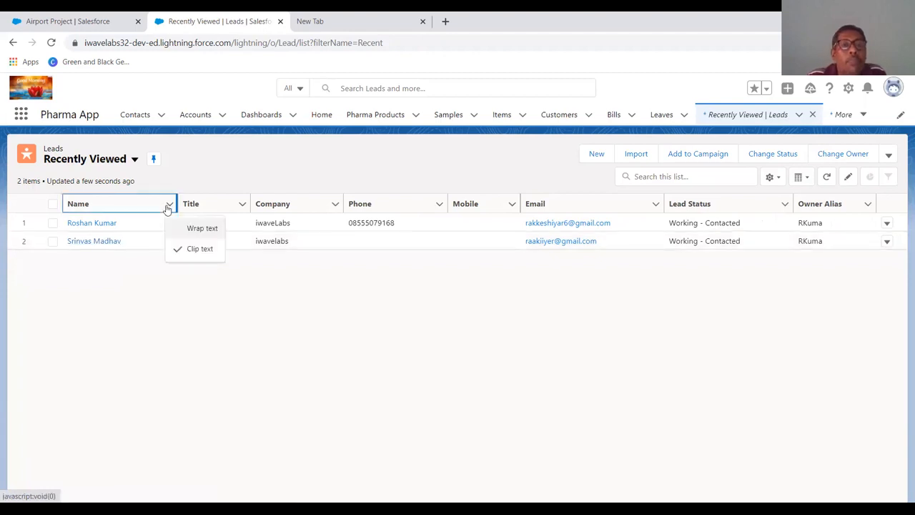
pyautogui.click(133, 160)
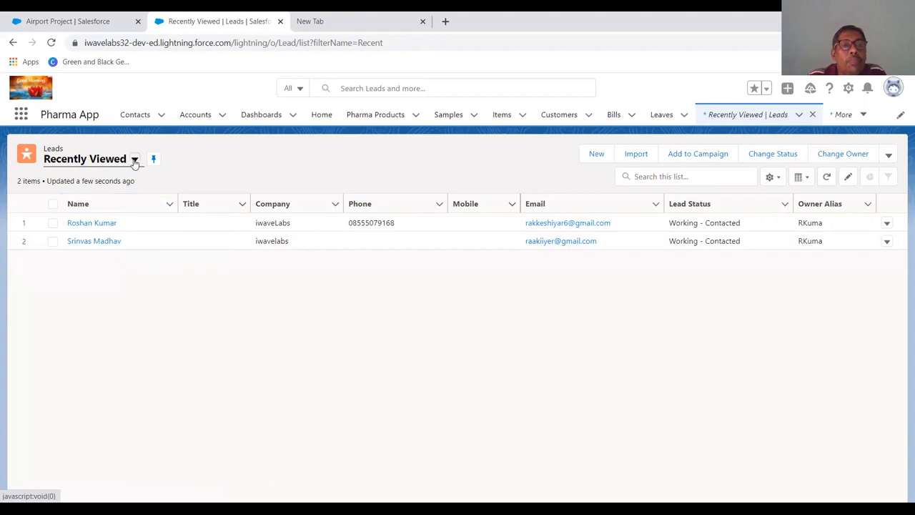
pyautogui.click(134, 160)
pyautogui.click(112, 304)
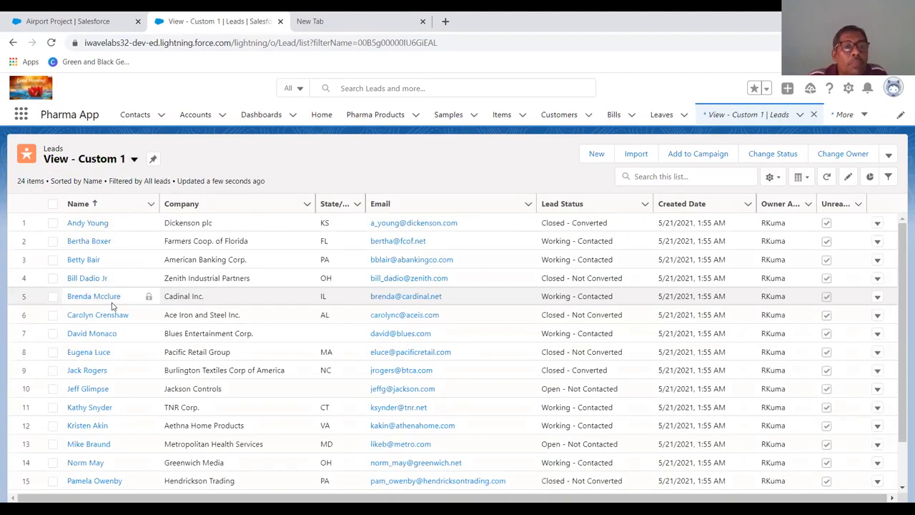
pyautogui.scroll(-5, 112, 306)
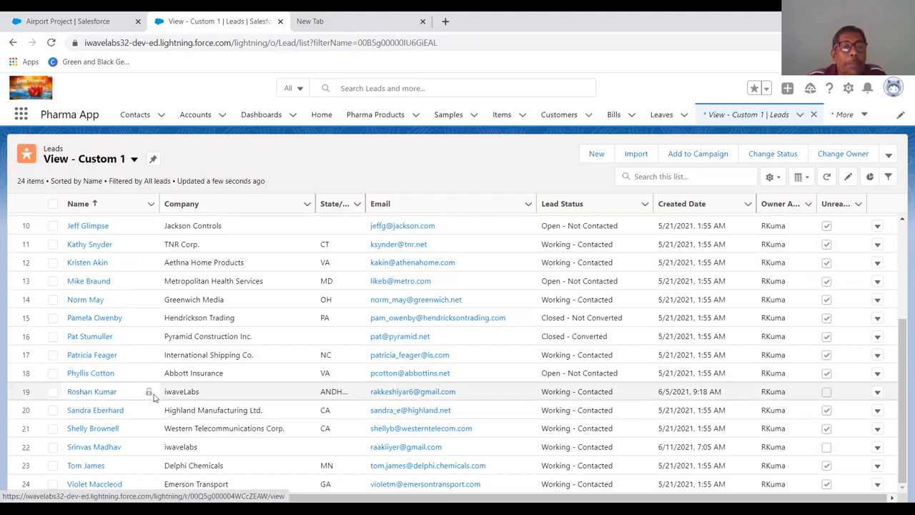
pyautogui.scroll(3, 132, 395)
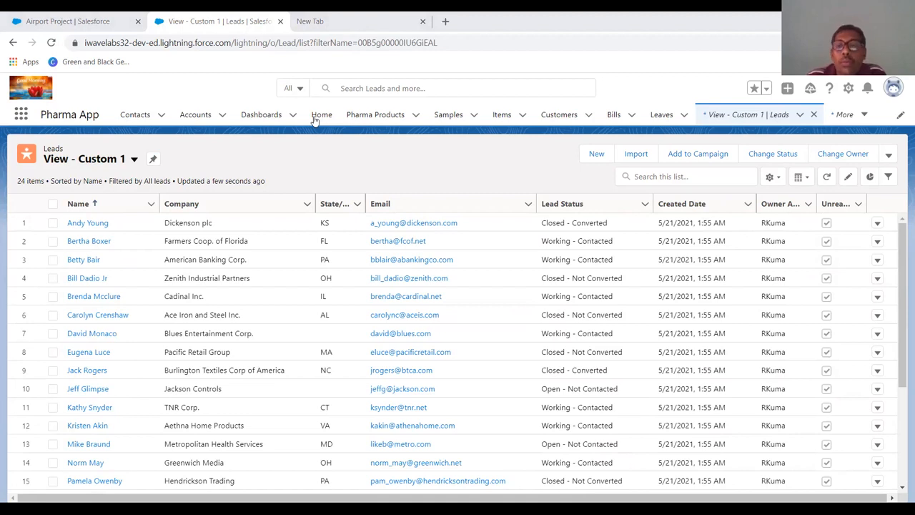
# - Return to the saved Web-to-Lead HTML form in the other browser window
pyautogui.hotkey('alt', 'Tab')
pyautogui.click(18, 45)
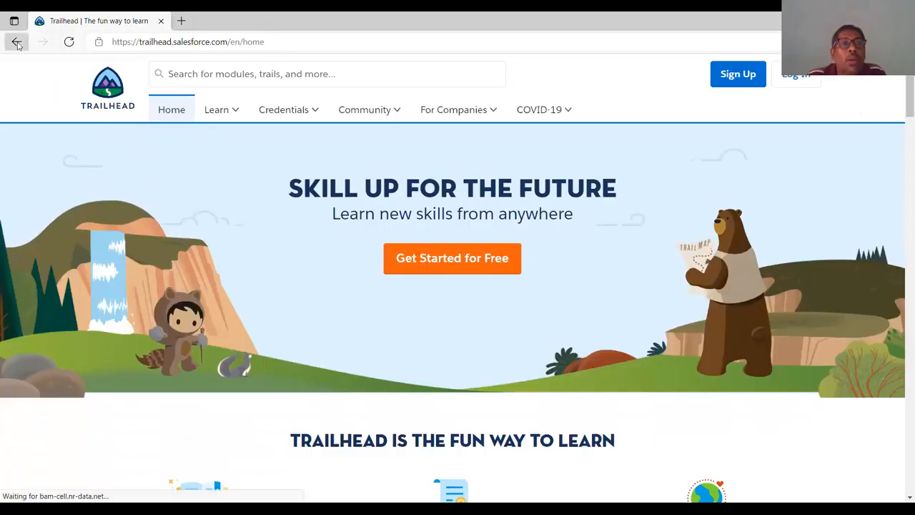
pyautogui.click(100, 68)
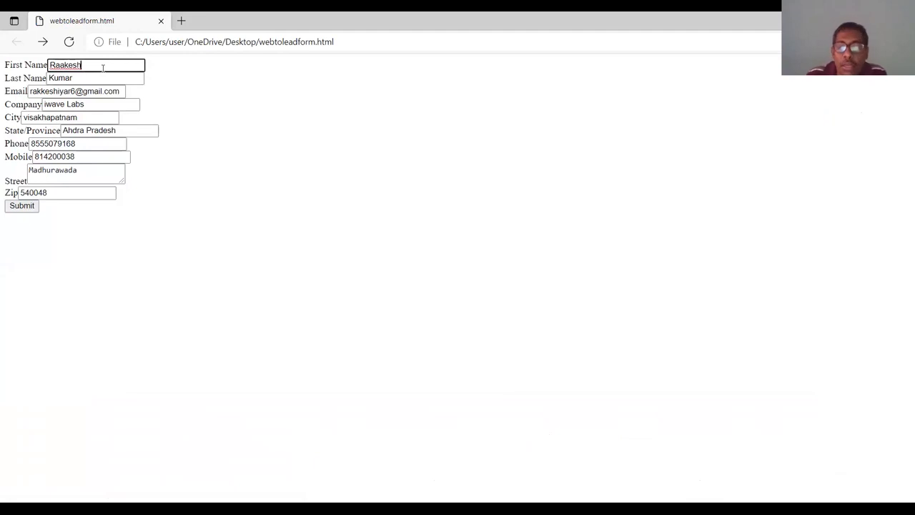
# - Clear the First Name, Last Name, Email, Company, State/Province and Phone fields on the form
pyautogui.press('BackSpace')
pyautogui.press('BackSpace')
pyautogui.press('BackSpace')
pyautogui.press('BackSpace')
pyautogui.press('BackSpace')
pyautogui.press('BackSpace')
pyautogui.moveTo(98, 92)
pyautogui.mouseDown()
pyautogui.moveTo(89, 74)
pyautogui.moveTo(11, 75)
pyautogui.mouseUp()
pyautogui.press('BackSpace')
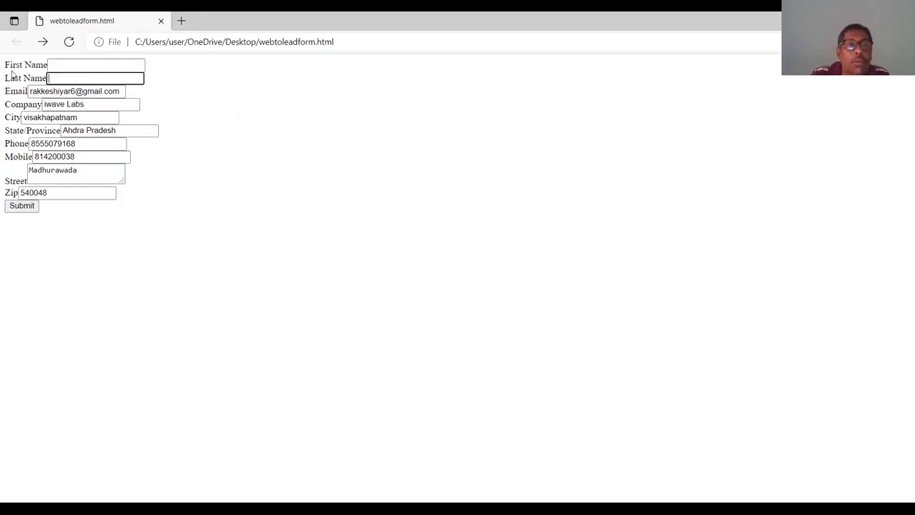
pyautogui.moveTo(119, 90); pyautogui.dragTo(1, 79)
pyautogui.press('BackSpace')
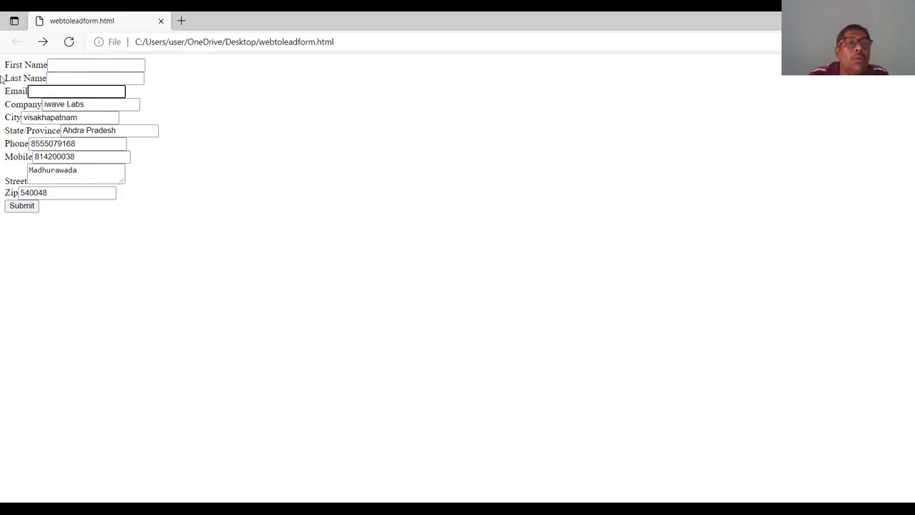
pyautogui.moveTo(101, 104); pyautogui.dragTo(2, 99)
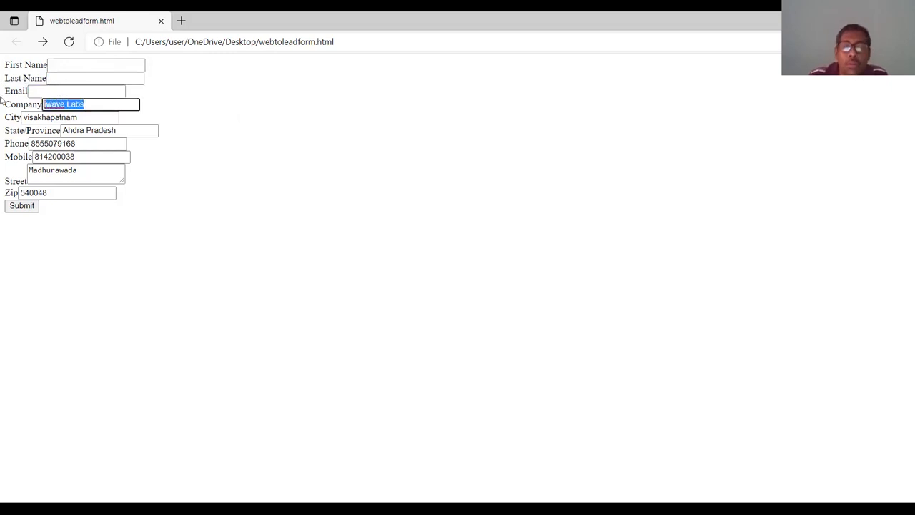
pyautogui.press('BackSpace')
pyautogui.click(112, 130)
pyautogui.moveTo(112, 130); pyautogui.dragTo(14, 131)
pyautogui.press('BackSpace')
pyautogui.moveTo(100, 144); pyautogui.dragTo(1, 148)
pyautogui.press('BackSpace')
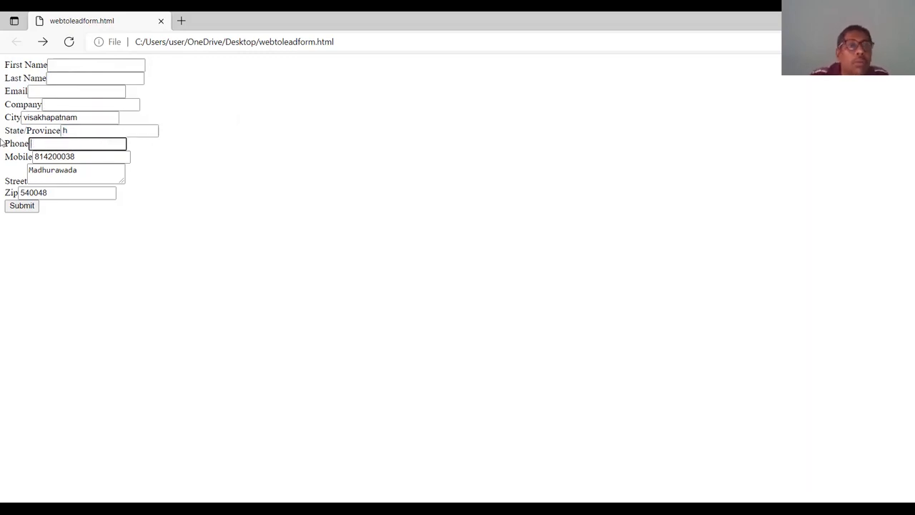
# - Fill in a new lead's first and last name on the form
pyautogui.click(69, 63)
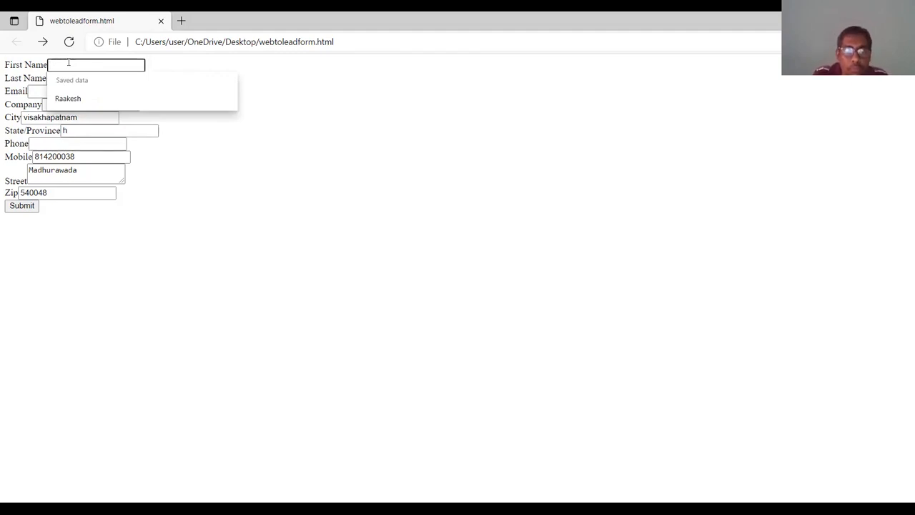
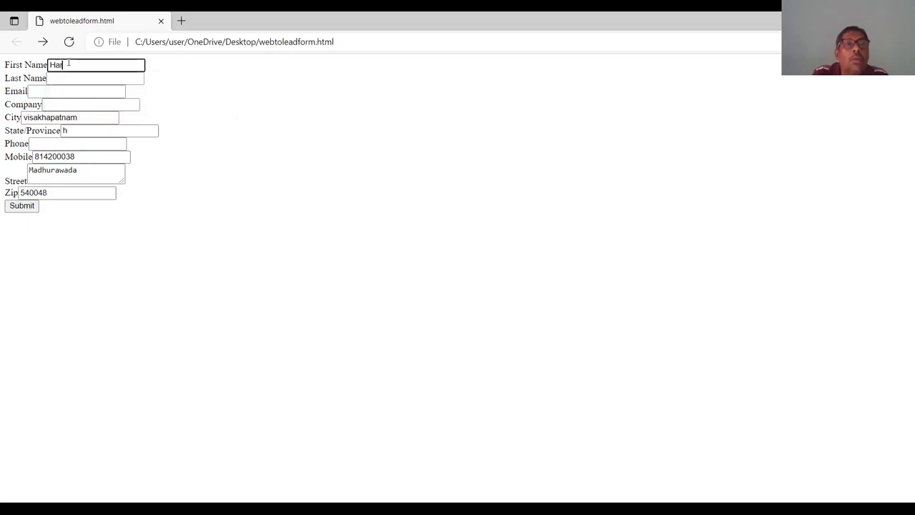
pyautogui.press('Tab')
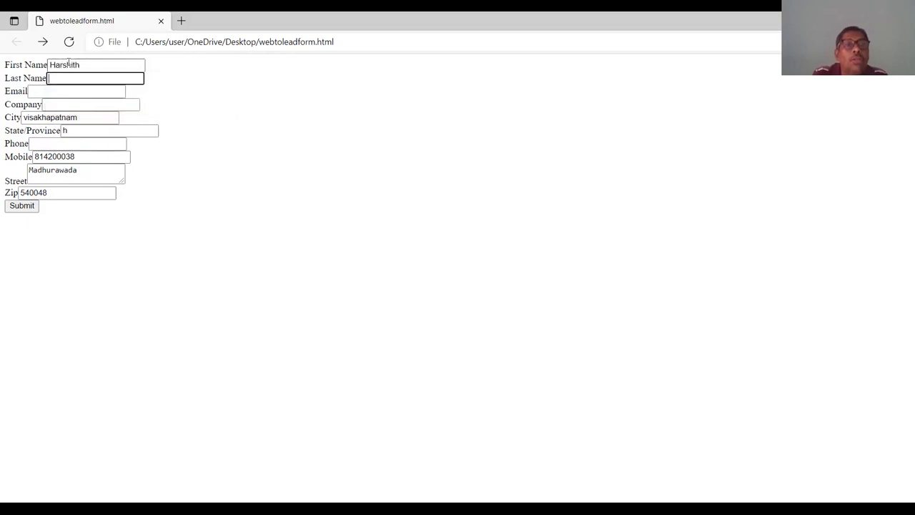
pyautogui.press('Tab')
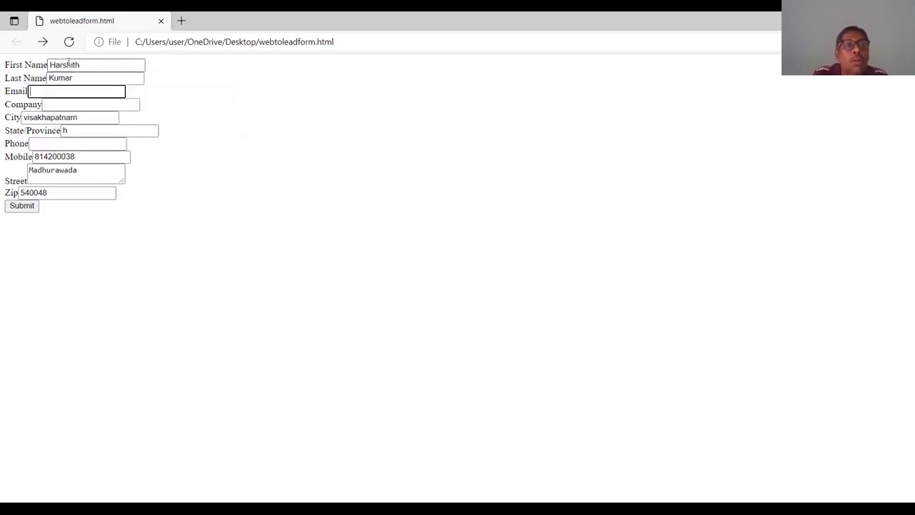
# - Fill in the lead's e-mail address
pyautogui.press('Tab')
# - Select iwave Labs as the company and set State/Province to Andhra Pradesh
pyautogui.write('i')
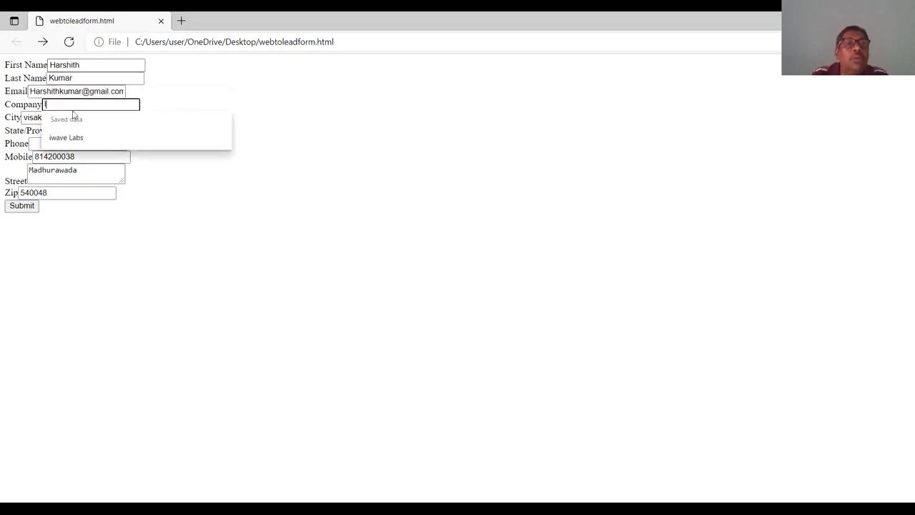
pyautogui.click(77, 137)
pyautogui.click(77, 135)
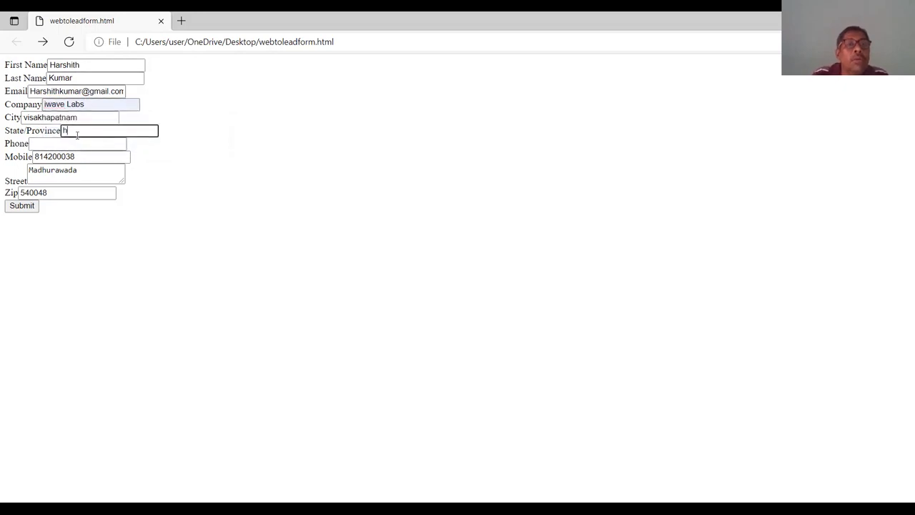
pyautogui.write('Andhra Pradesh')
pyautogui.press('Tab')
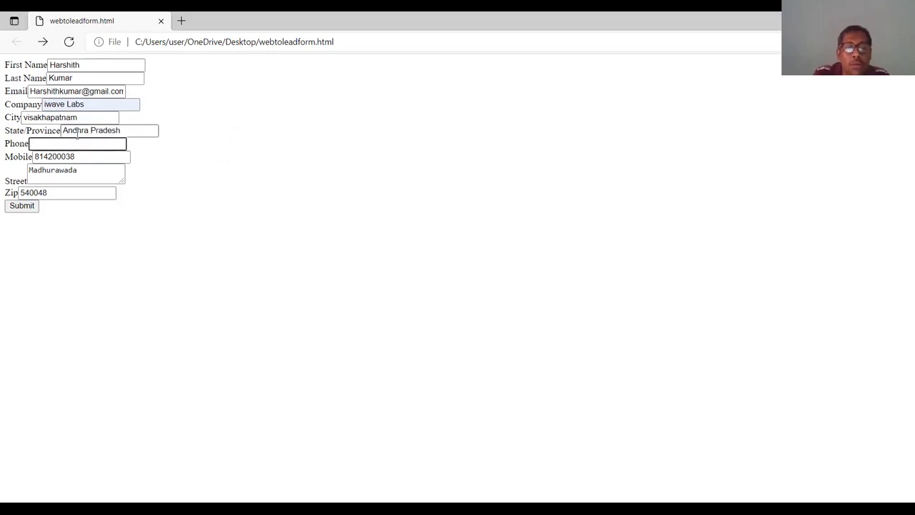
# - Enter the phone number, change the Zip to 540043, and submit the form
pyautogui.click(55, 176)
pyautogui.click(28, 193)
pyautogui.press('BackSpace')
pyautogui.write('3')
pyautogui.click(27, 205)
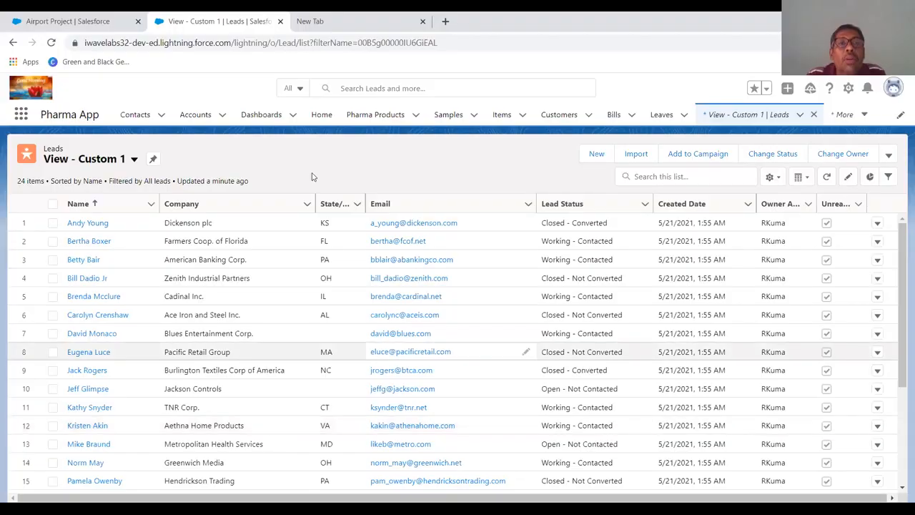
# - Return to Salesforce, reload the page, and open Leads through the App Launcher search for Lead
pyautogui.click(280, 21)
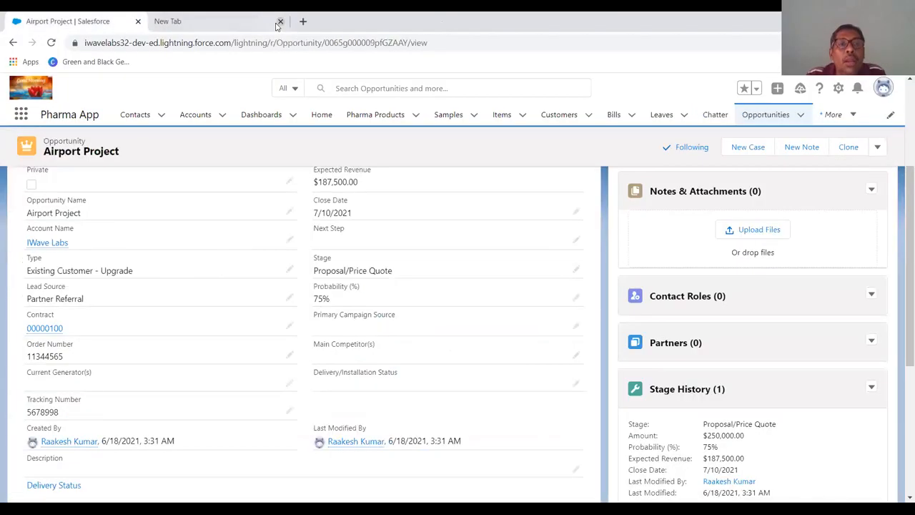
pyautogui.click(50, 43)
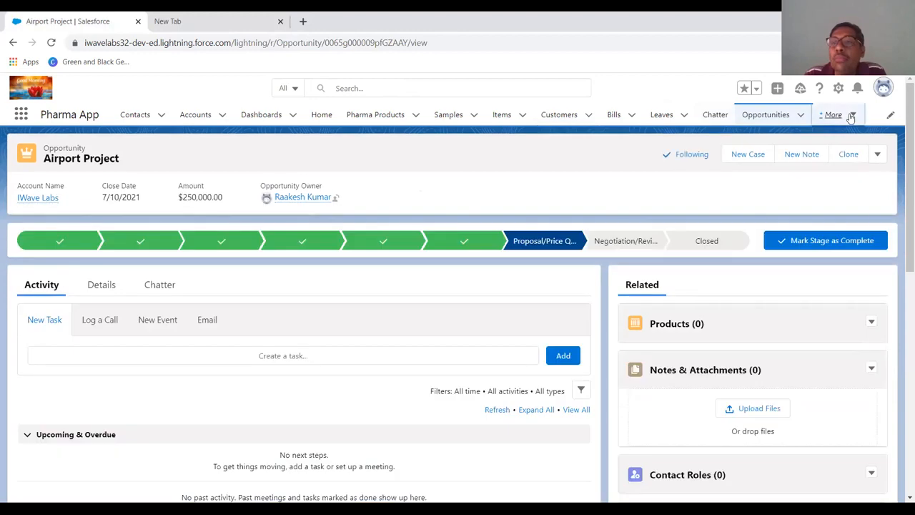
pyautogui.click(833, 114)
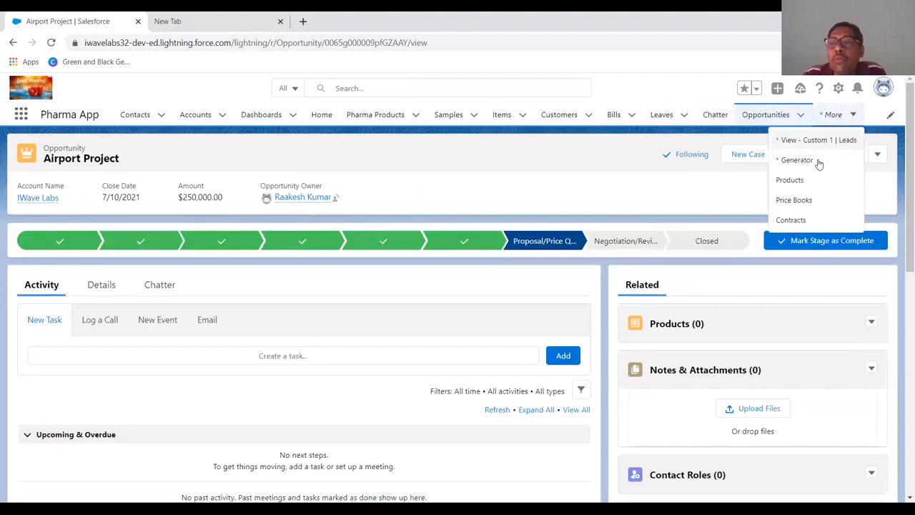
pyautogui.click(20, 116)
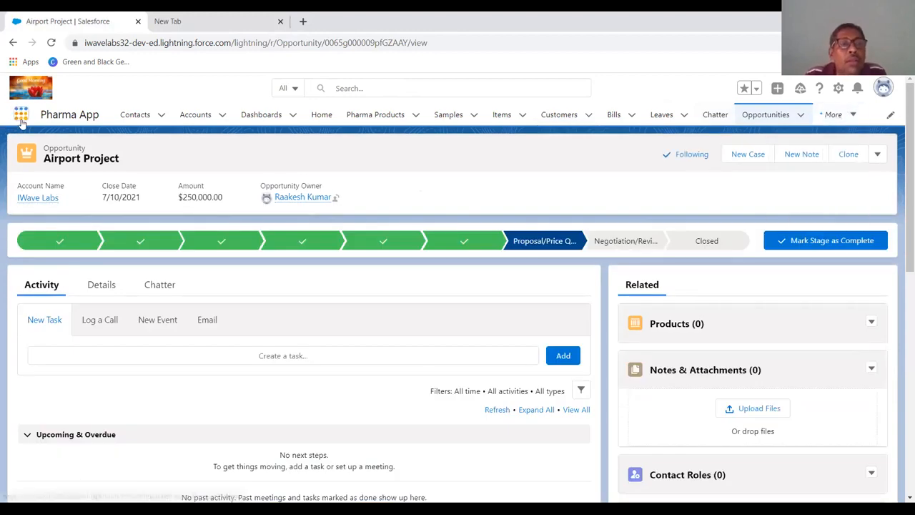
pyautogui.write('Leades')
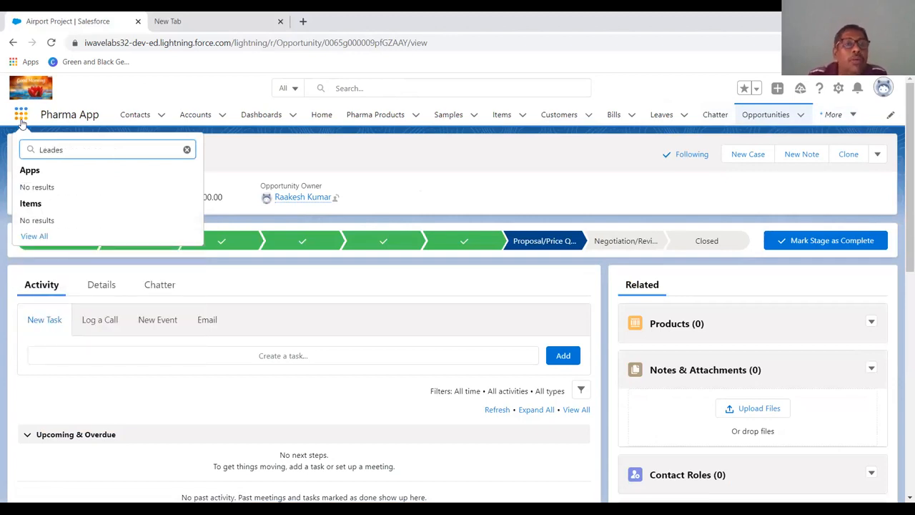
pyautogui.hotkey('ctrl', 'a')
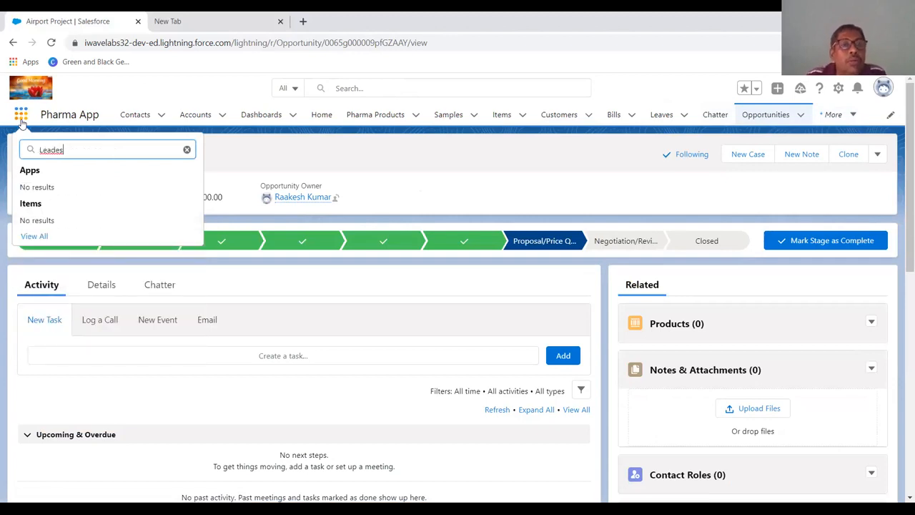
pyautogui.press('BackSpace')
pyautogui.press('BackSpace')
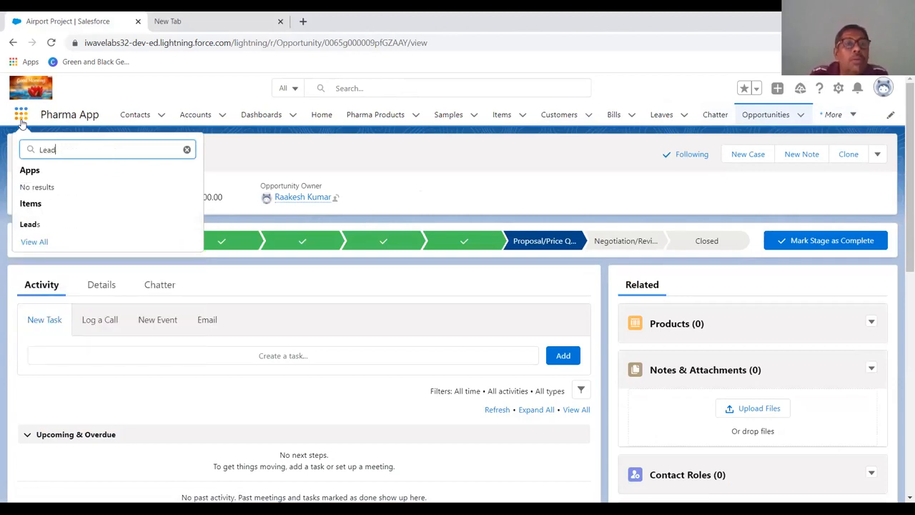
pyautogui.click(21, 227)
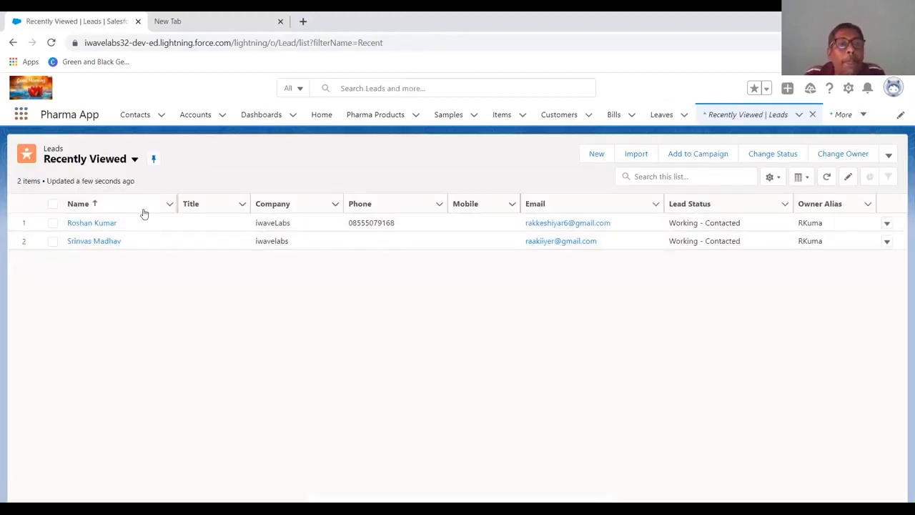
# - Switch the Leads list to the All Open Leads view and look through it for the newly submitted lead
pyautogui.click(793, 120)
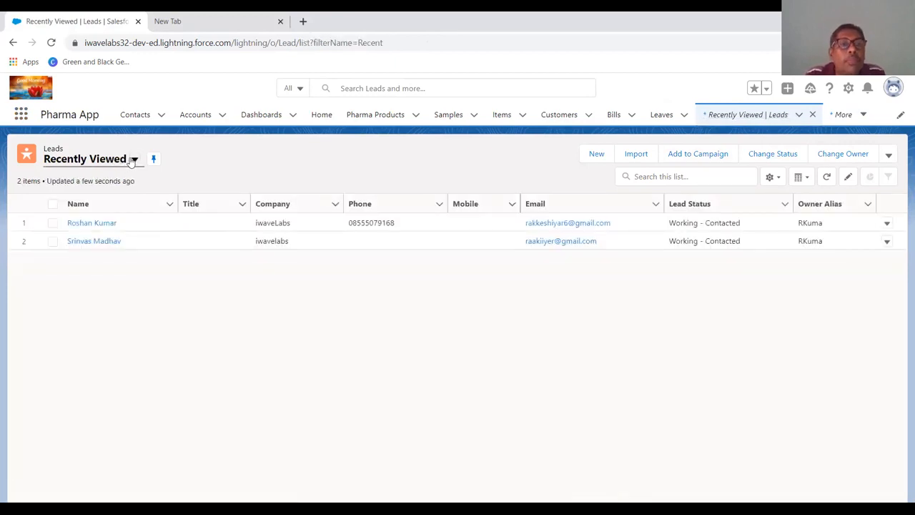
pyautogui.click(133, 160)
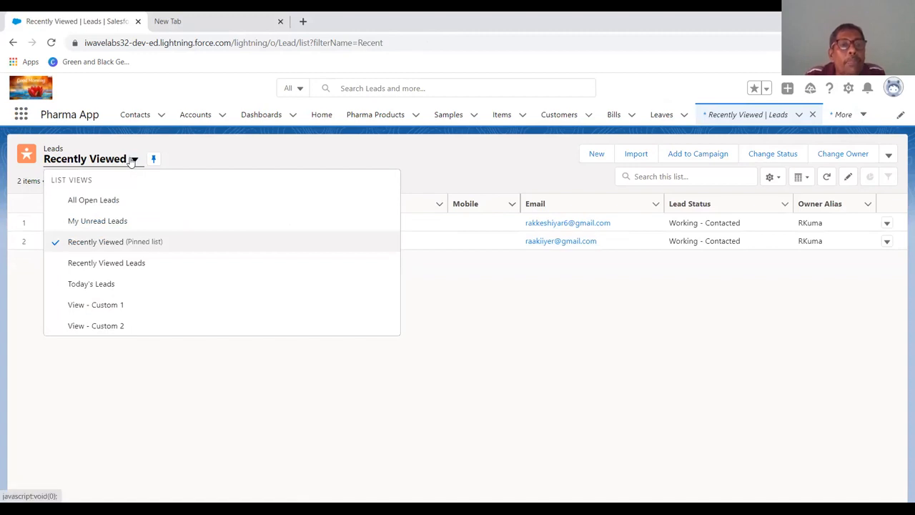
pyautogui.click(112, 201)
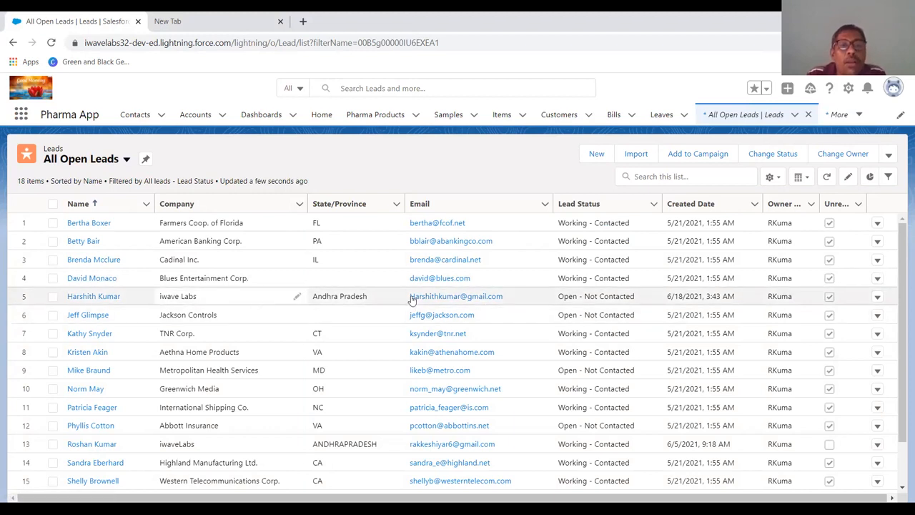
pyautogui.scroll(-3, 507, 329)
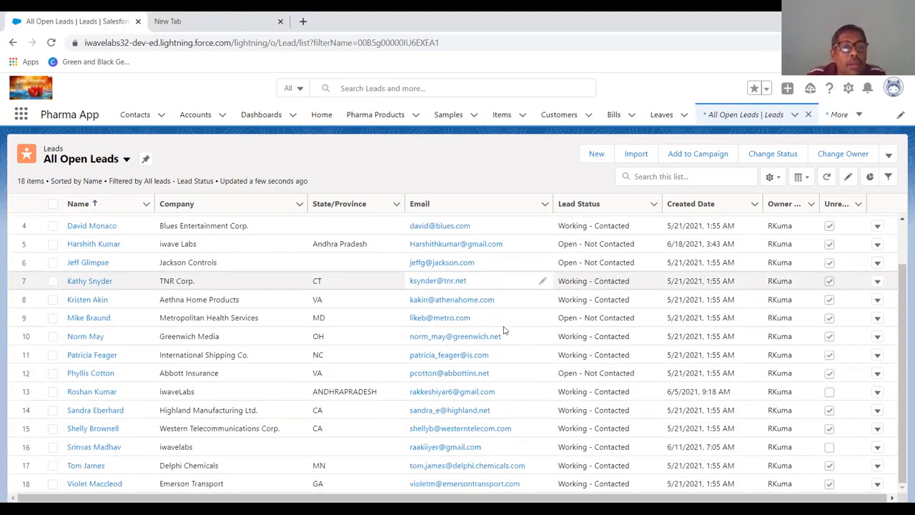
pyautogui.scroll(3, 503, 330)
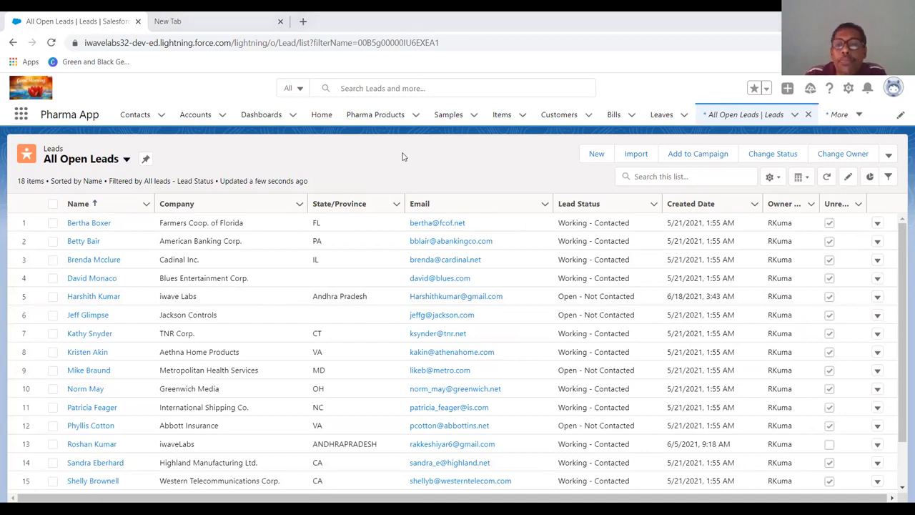
pyautogui.hotkey('alt', 'Tab')
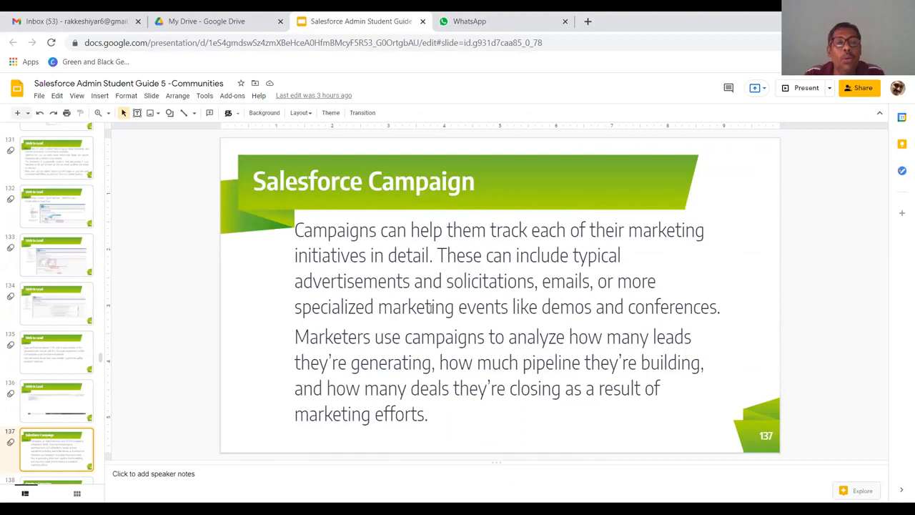